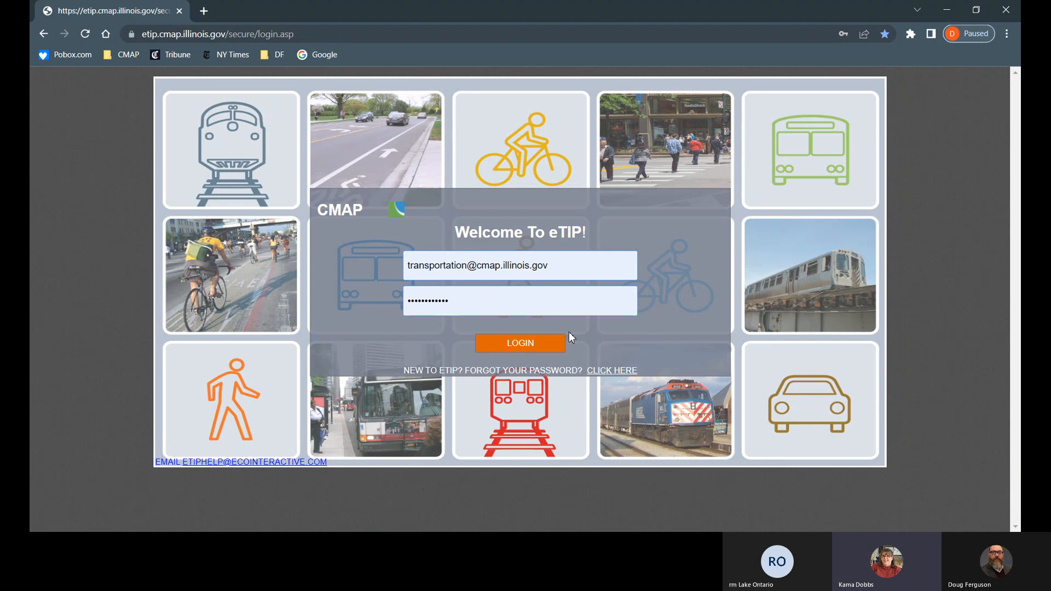
Step: Select the login e-mail and submit the sign-in credentials
double_click(450, 264)
triple_click(450, 263)
left_click(719, 256)
left_click(535, 342)
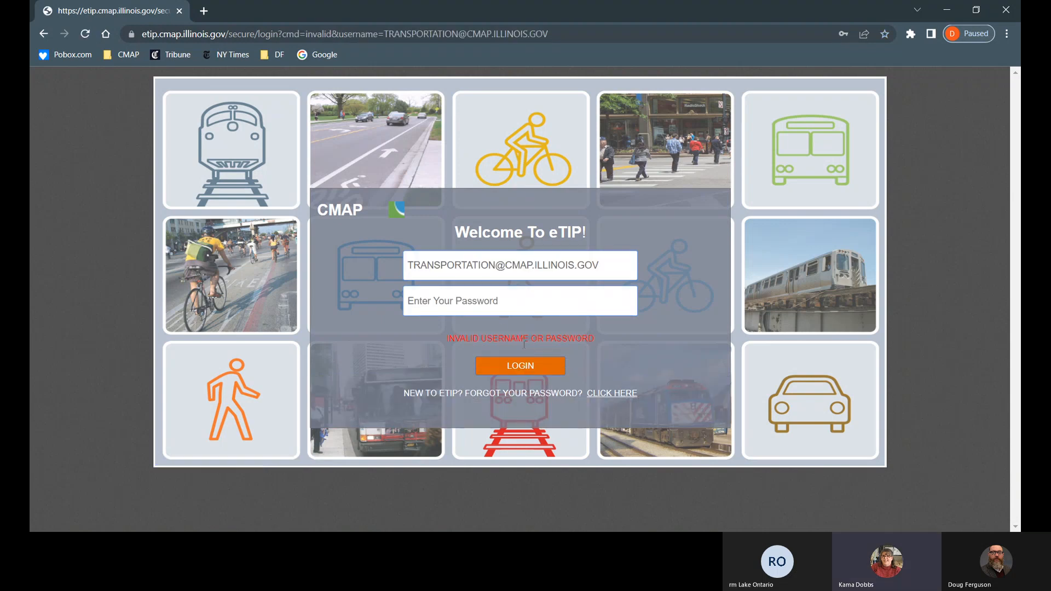
Step: After the invalid-login message, re-enter the account password and submit the login again
left_click(492, 307)
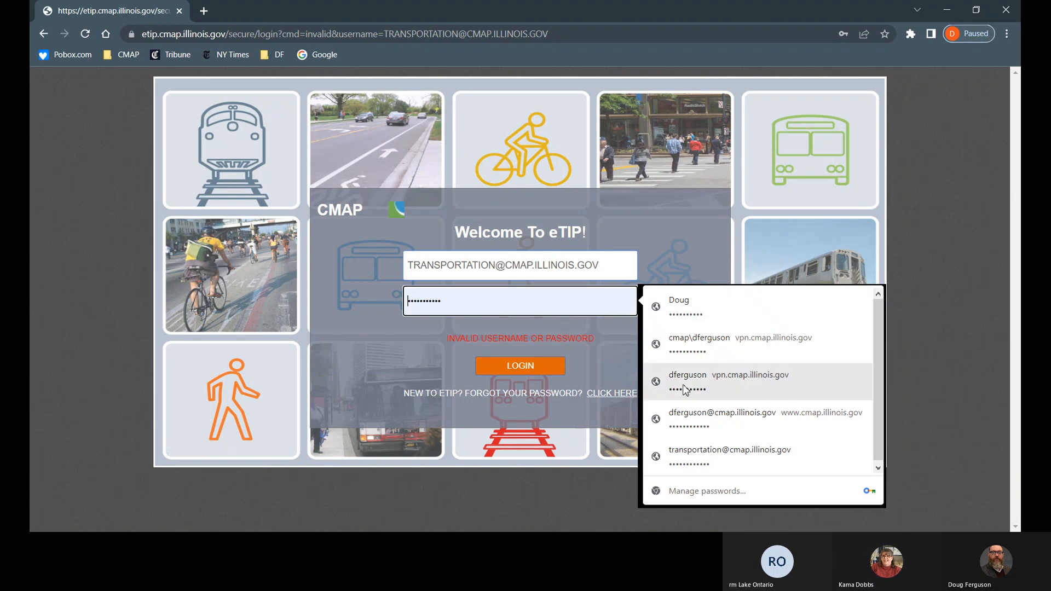
left_click(704, 453)
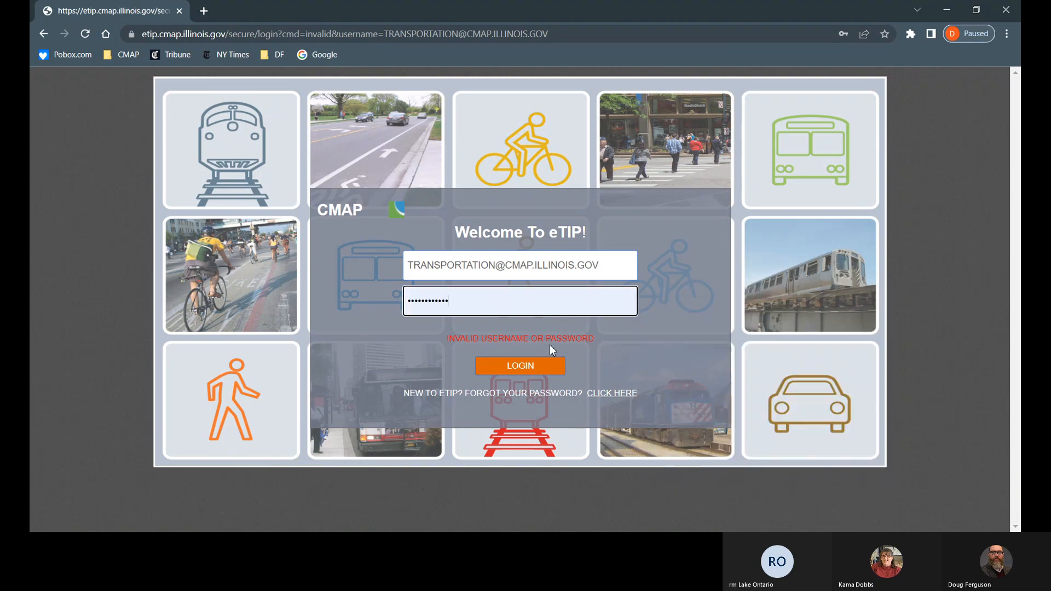
left_click(530, 371)
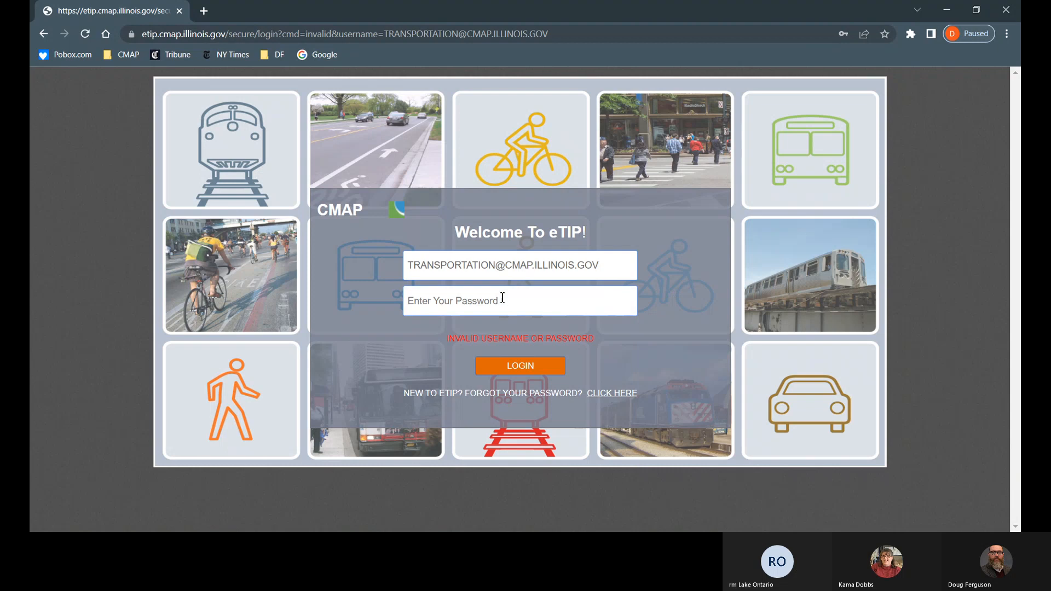
left_click(491, 301)
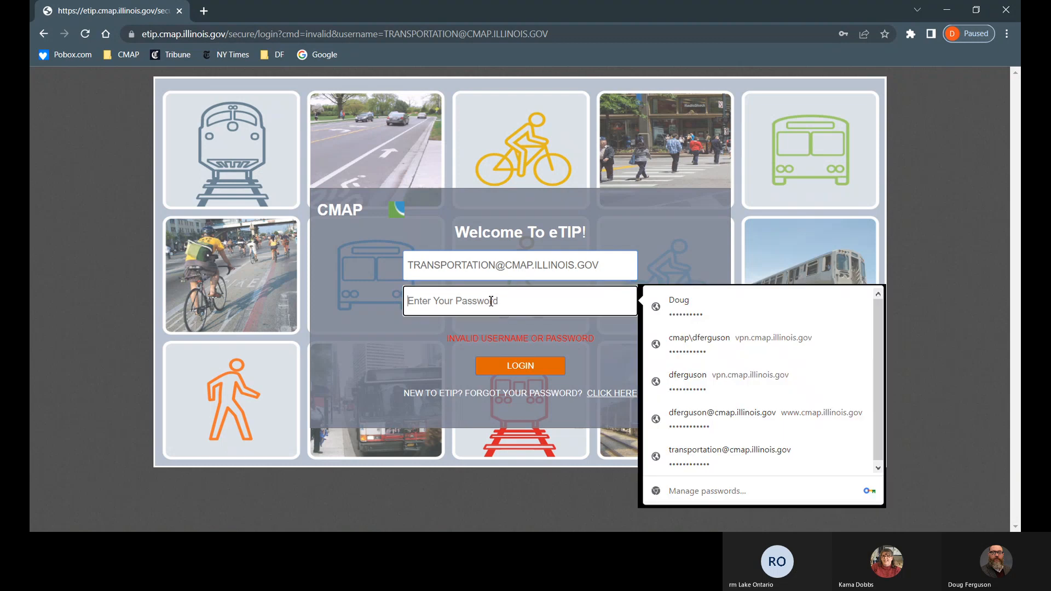
type("•••••")
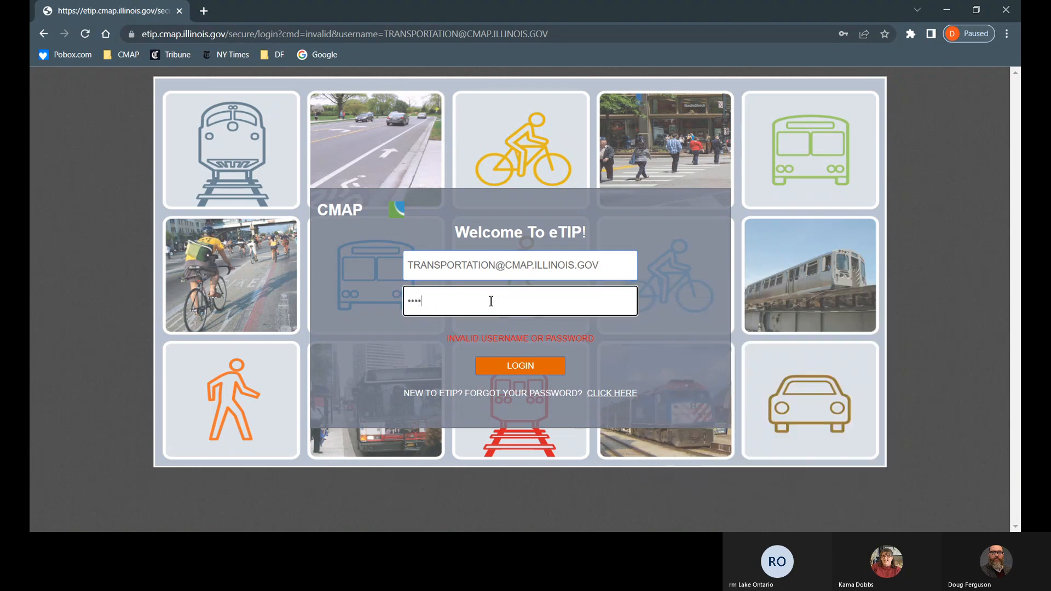
type("••")
key("Return")
Step: Complete the sign-in and go to Create/Amend CFP Projects under CFP Tools
left_click(542, 373)
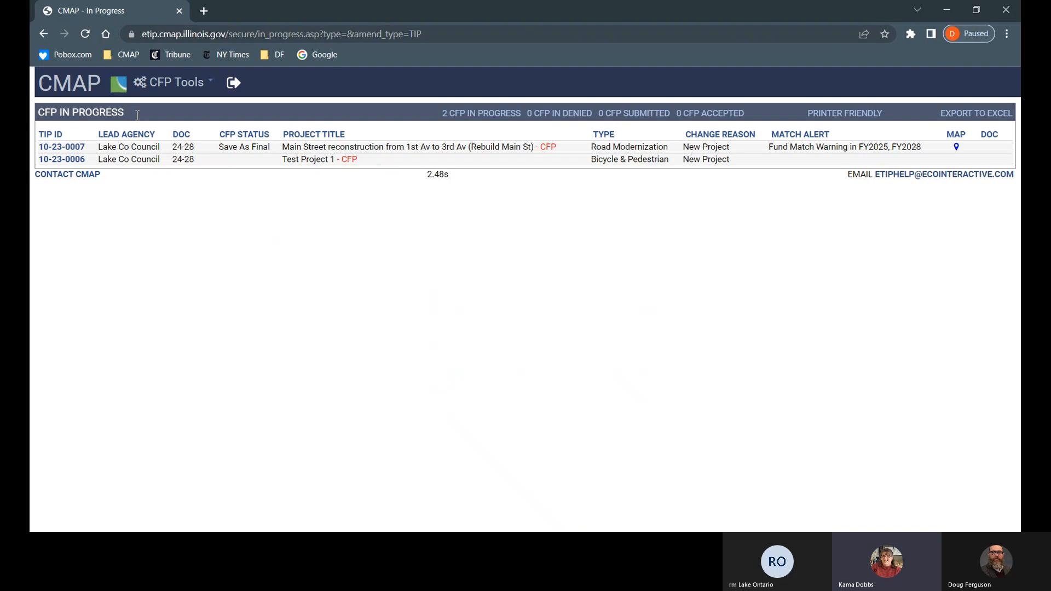
left_click(187, 85)
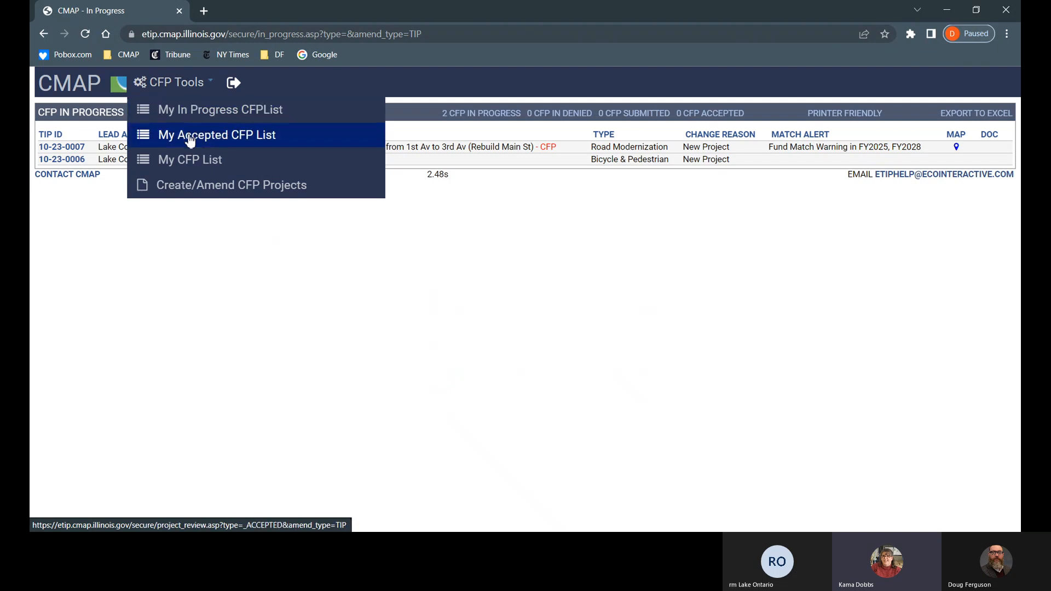
left_click(205, 186)
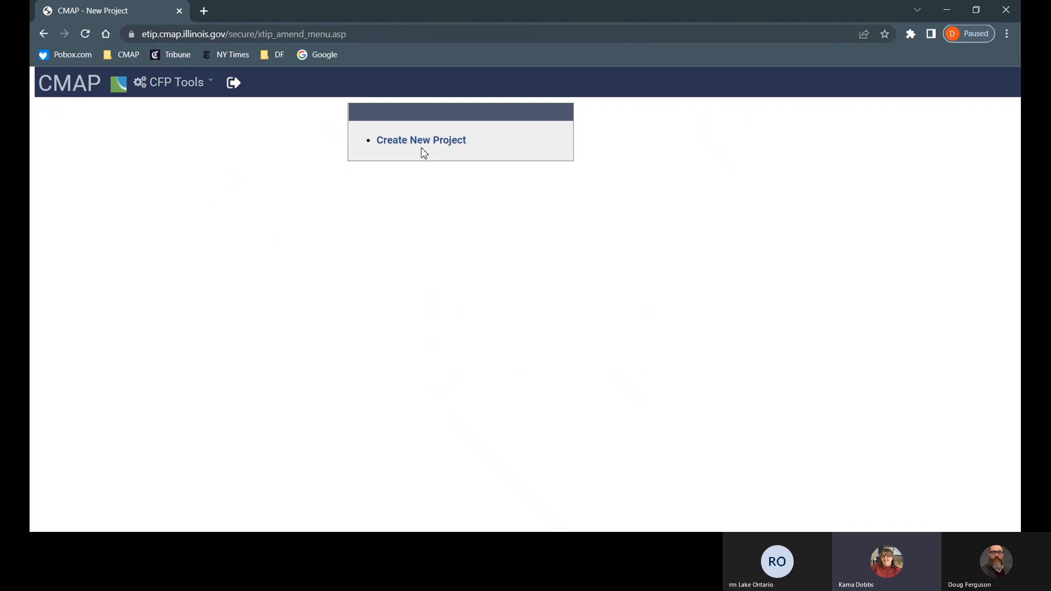
Step: Start a new project with the Create New Project link
left_click(426, 146)
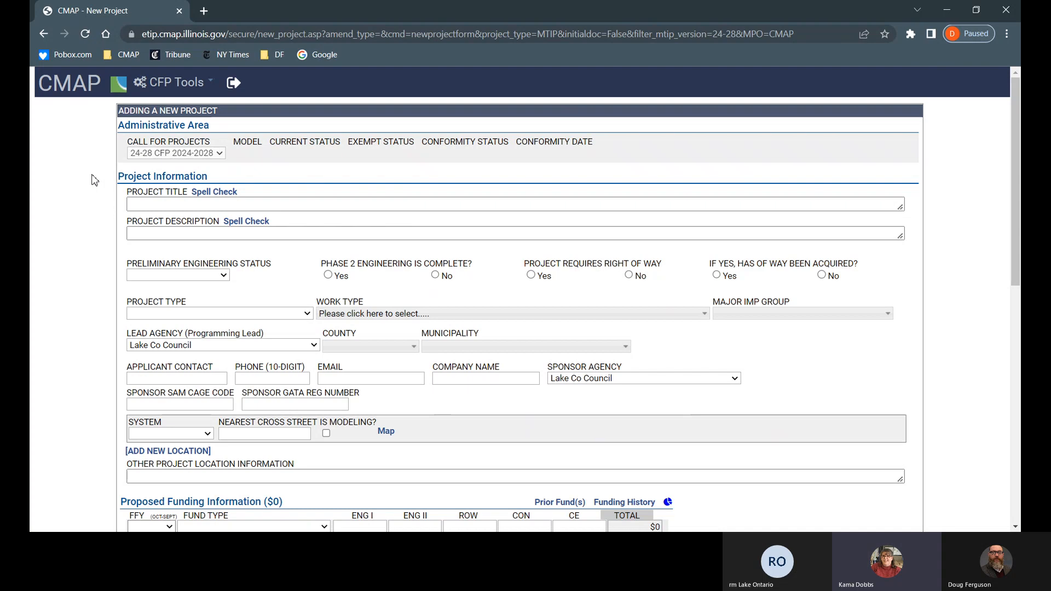
Step: Go back to the CFP In Progress list using the CMAP logo
left_click(82, 84)
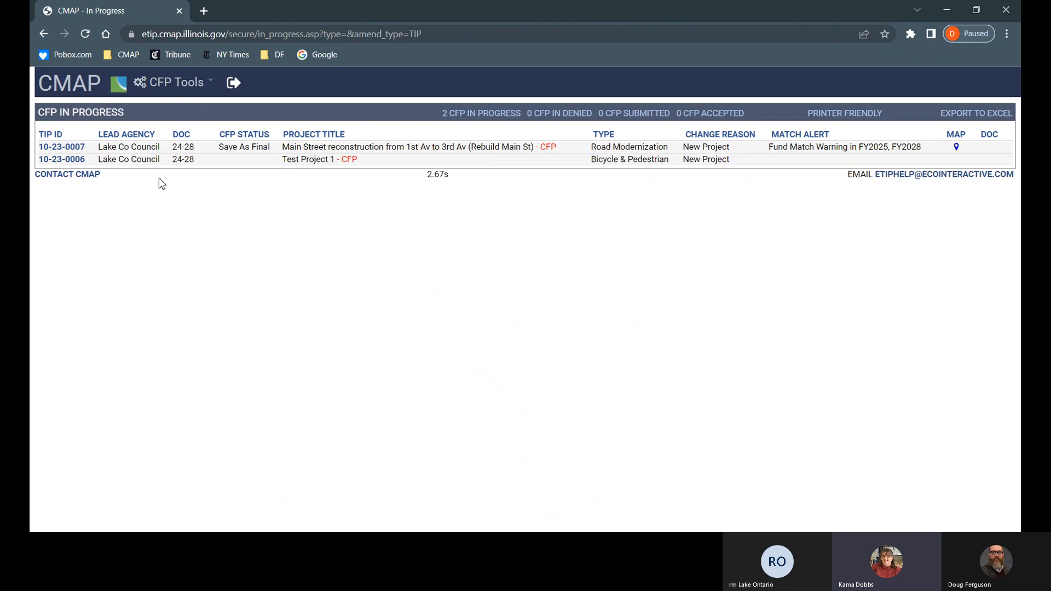
Step: Open a new project form for the [24-28] CFP Call via CFP Tools > Create/Amend CFP Projects
left_click(175, 89)
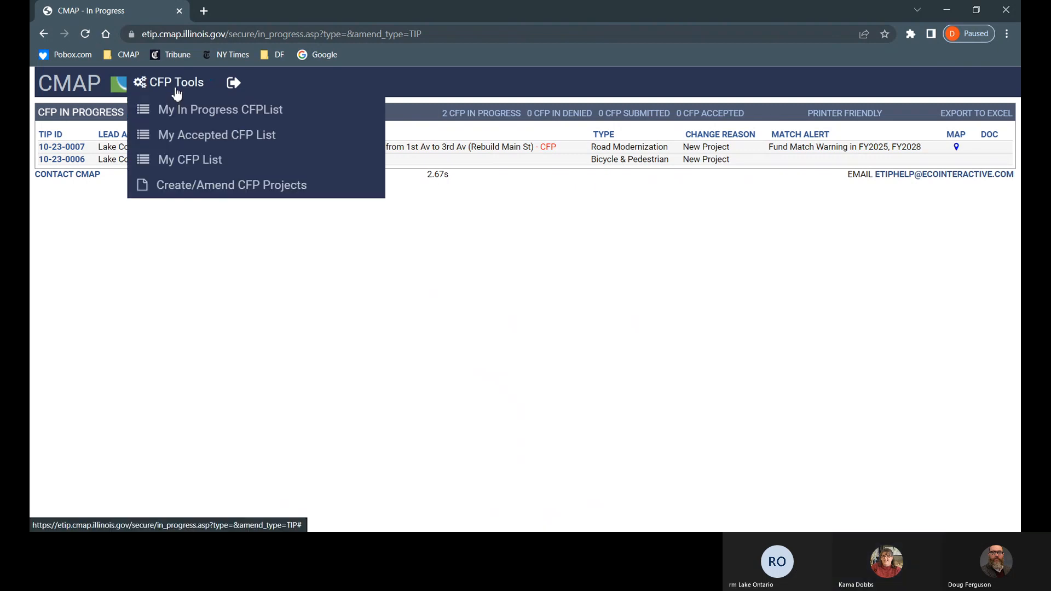
left_click(175, 186)
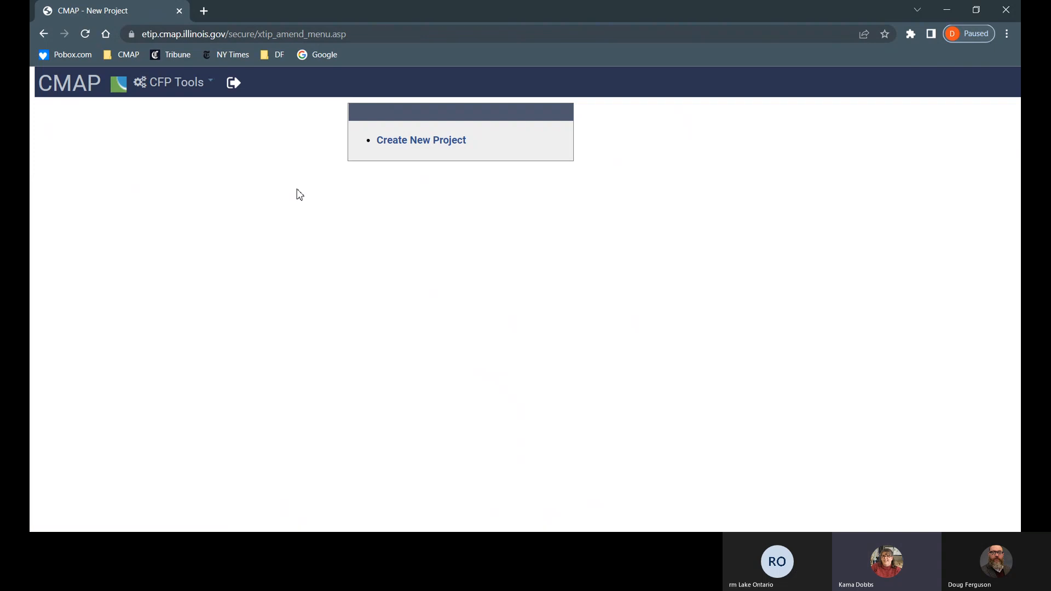
left_click(440, 147)
left_click(437, 184)
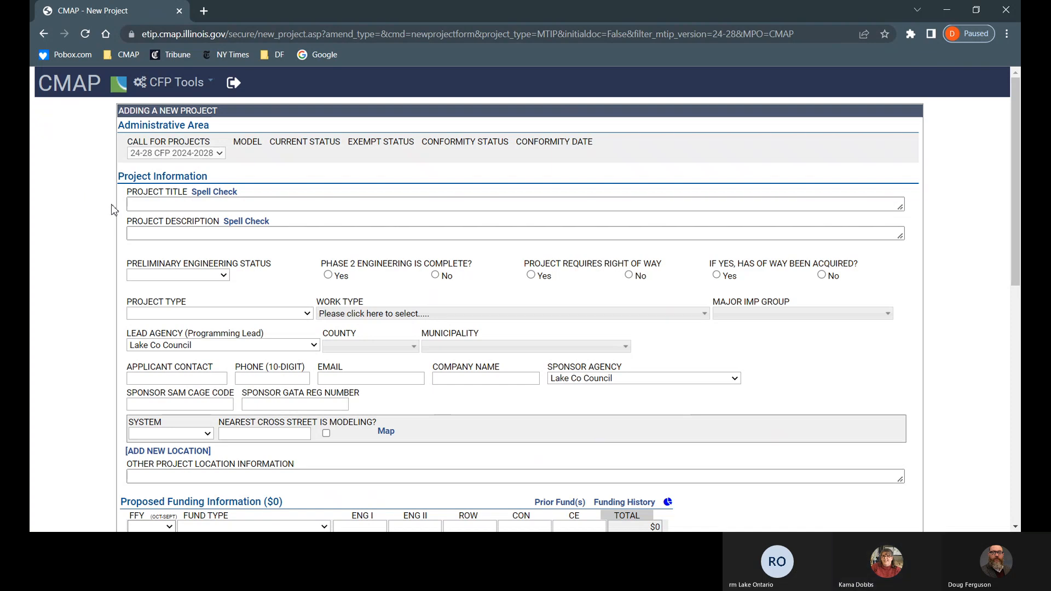
left_click(143, 206)
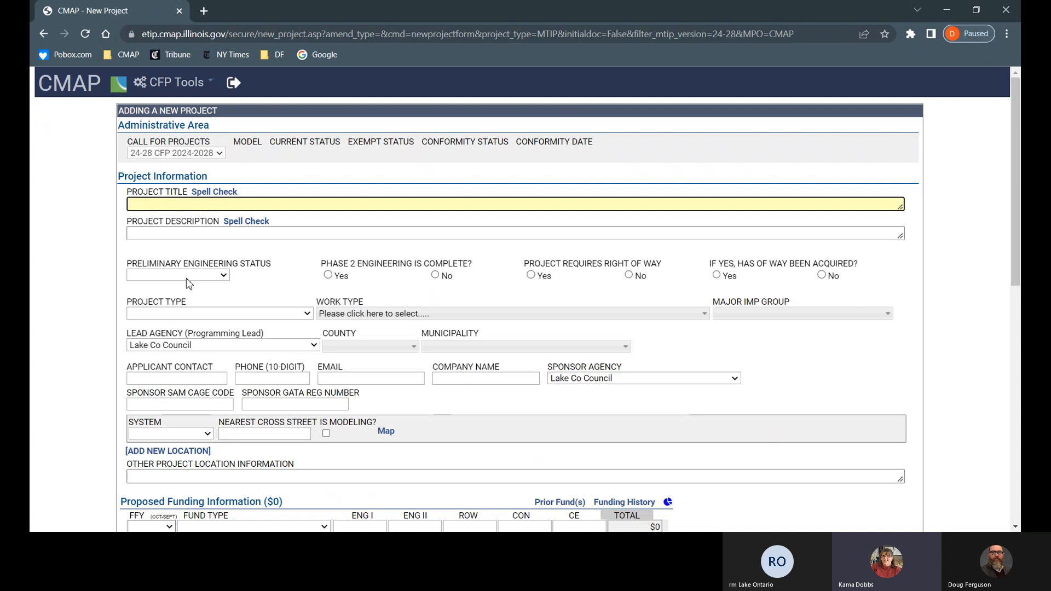
Step: Enter the project title 'Main St Improvement from Maple St to Oak Rd'
type("M")
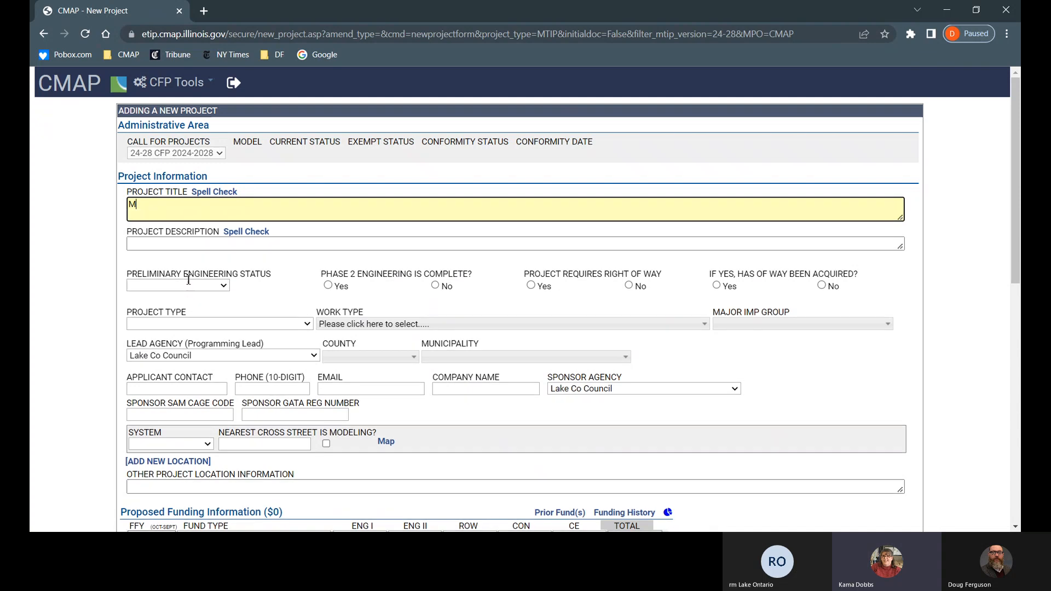
type("ain St")
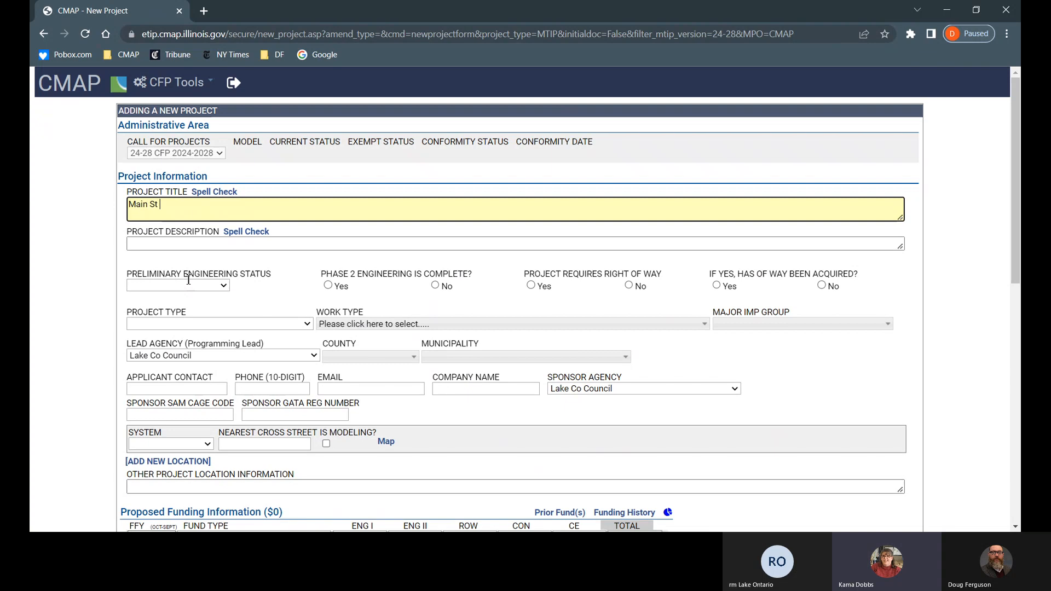
type(" Improvement from Mapl")
type("St to ")
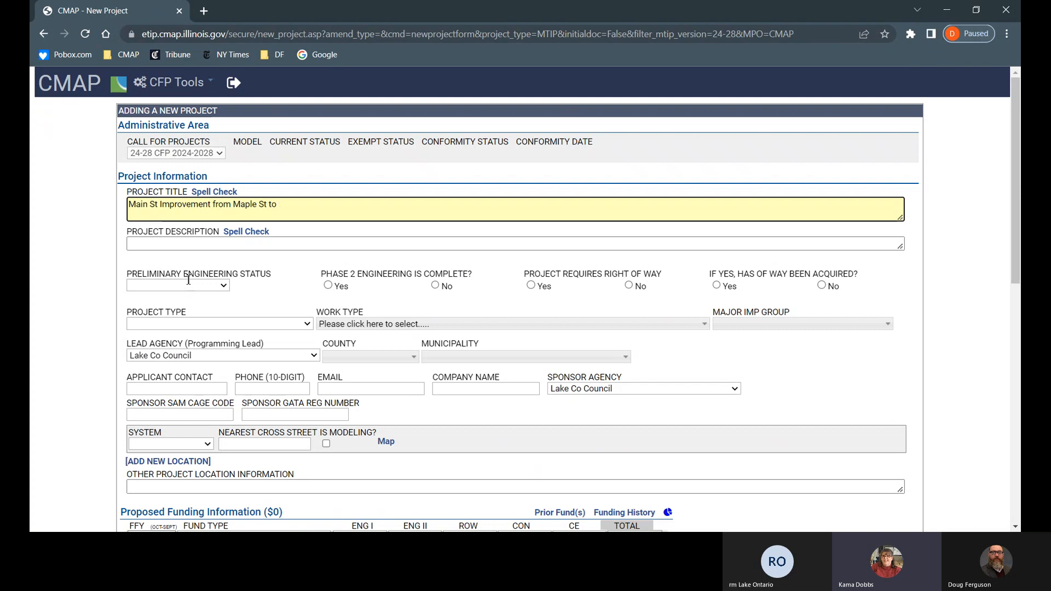
type("Oak Rd")
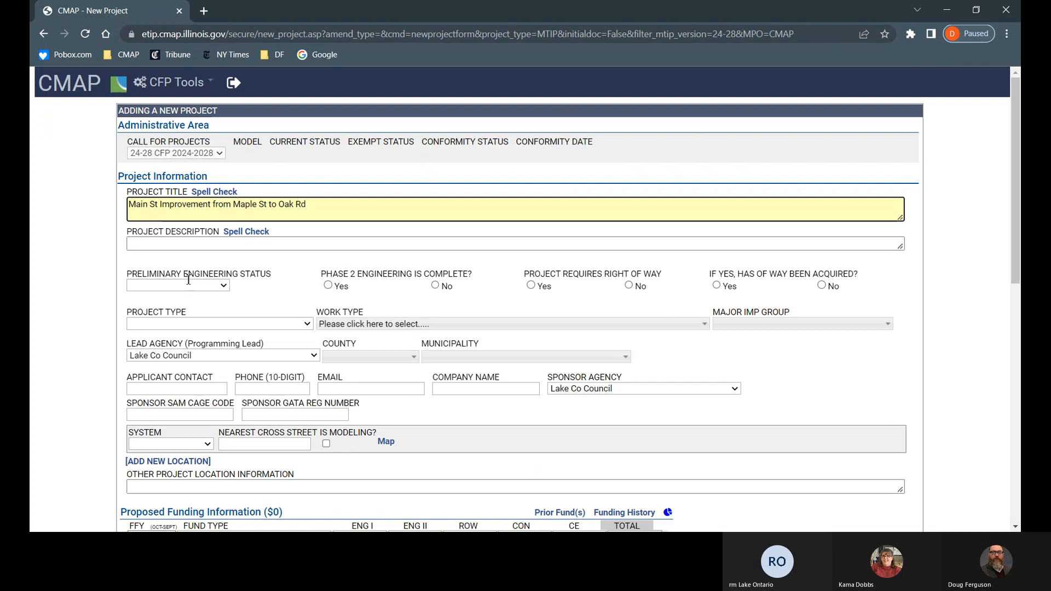
key("Tab")
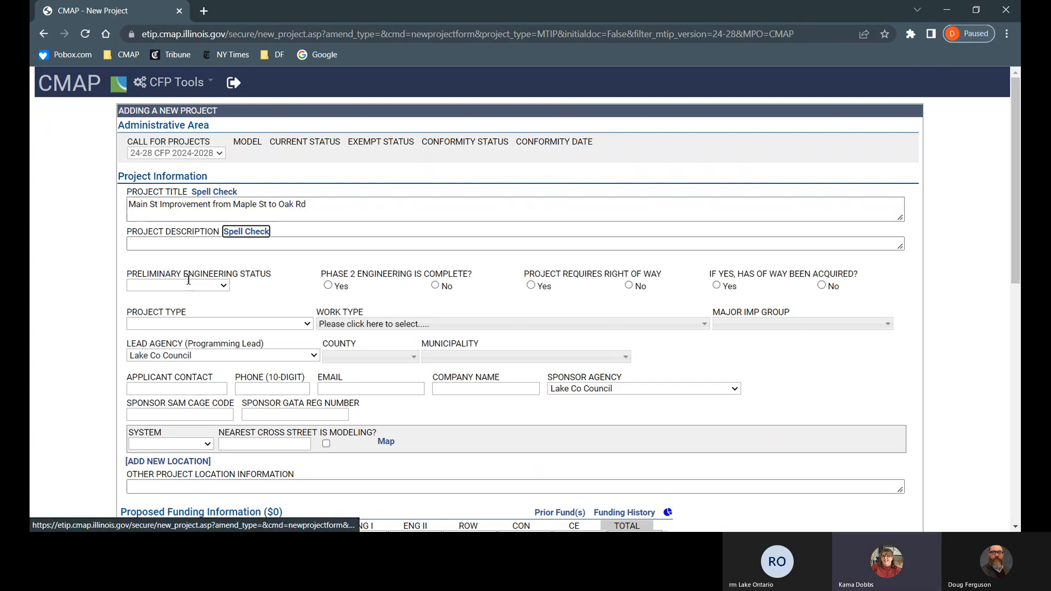
Step: Enter the description 'Cooridor improvement project with safety', fixing the 'safty' typo
key("Tab")
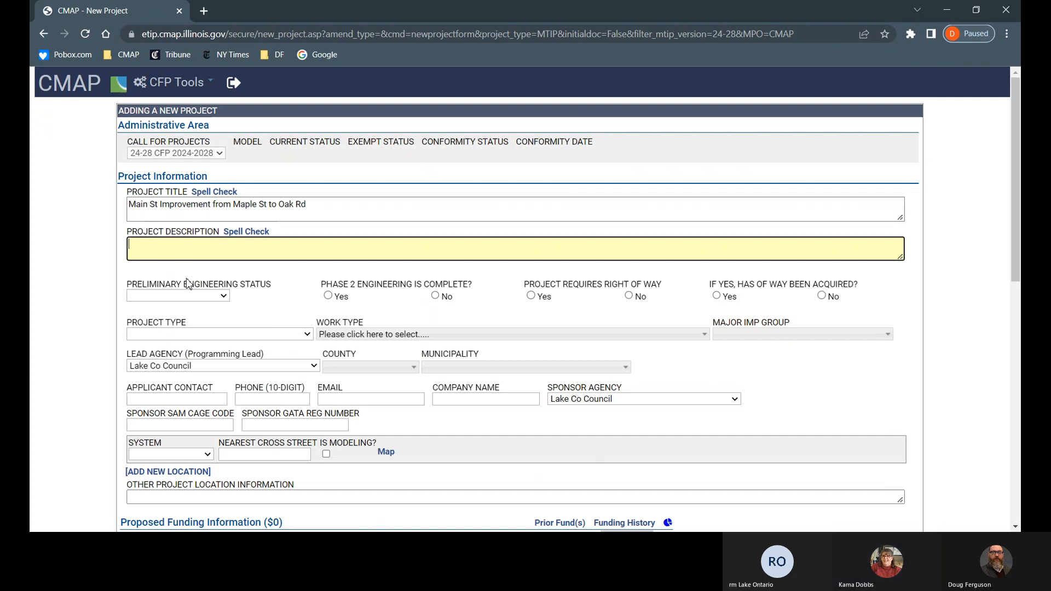
type("Cooridor")
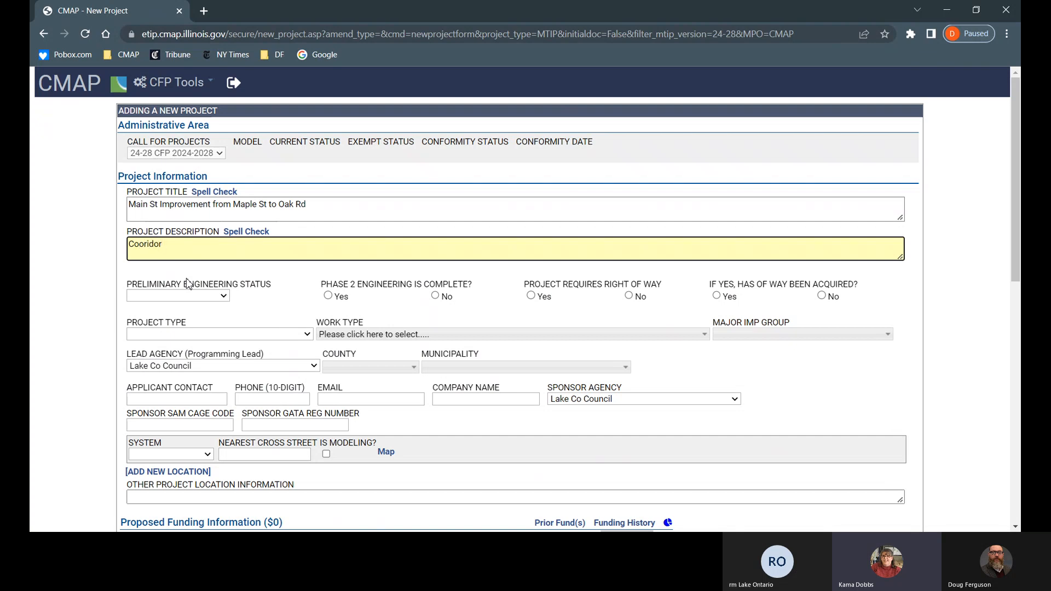
type(" improvement project")
type("with safty")
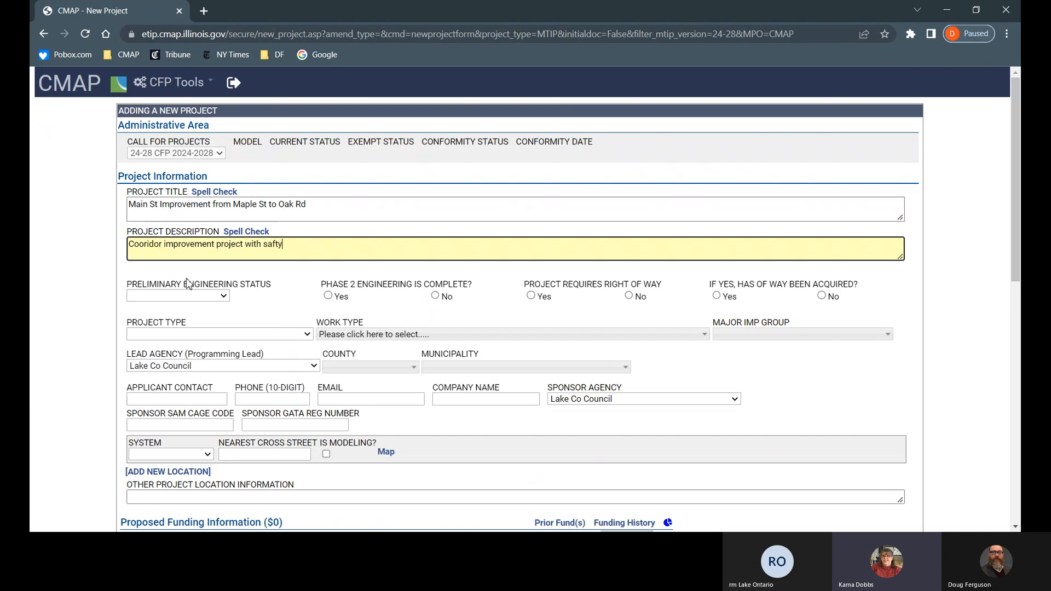
key("BackSpace")
key("BackSpace")
type("ety")
Step: Set preliminary engineering Underway, phase 2 complete No, right of way required Yes, project type Safety
left_click(224, 297)
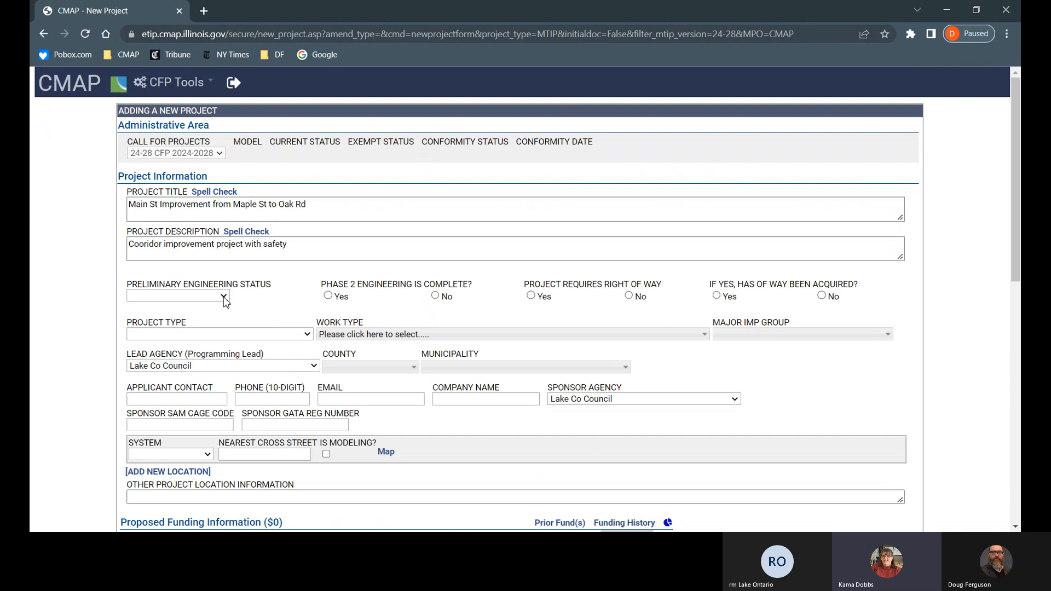
left_click(221, 349)
left_click(435, 297)
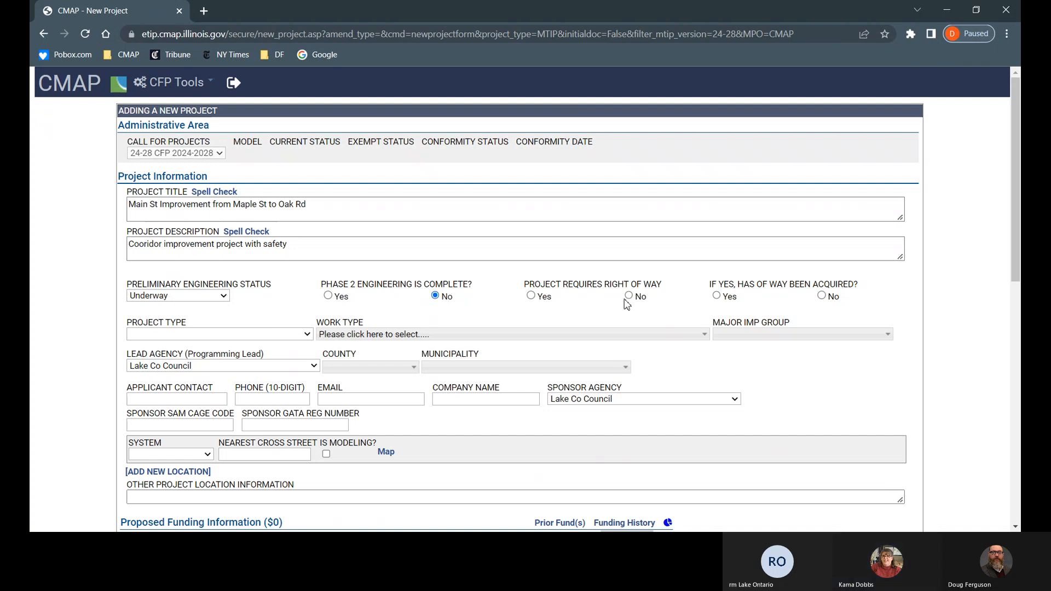
left_click(531, 297)
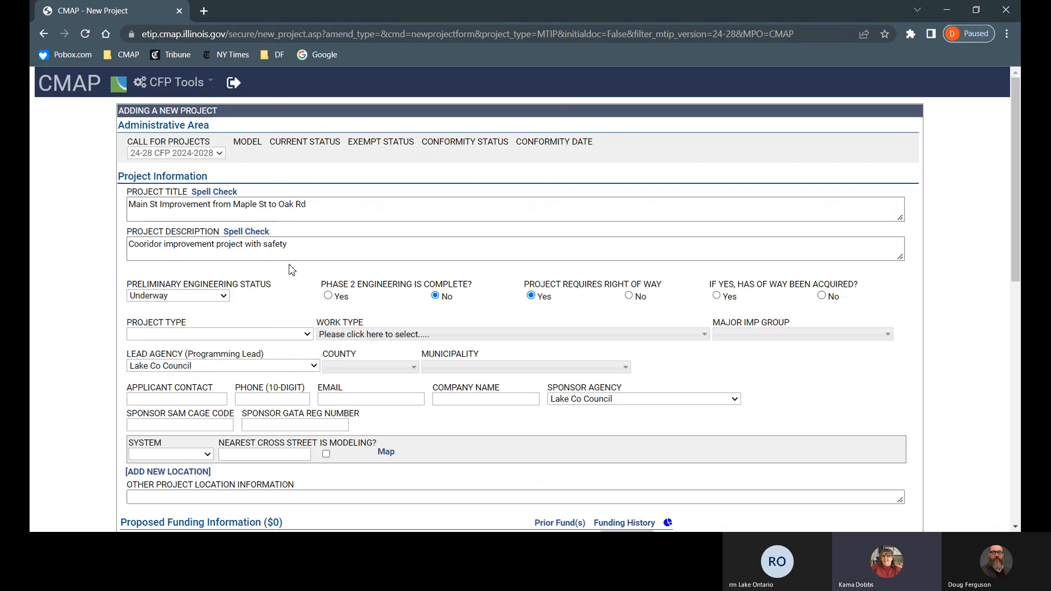
left_click(286, 313)
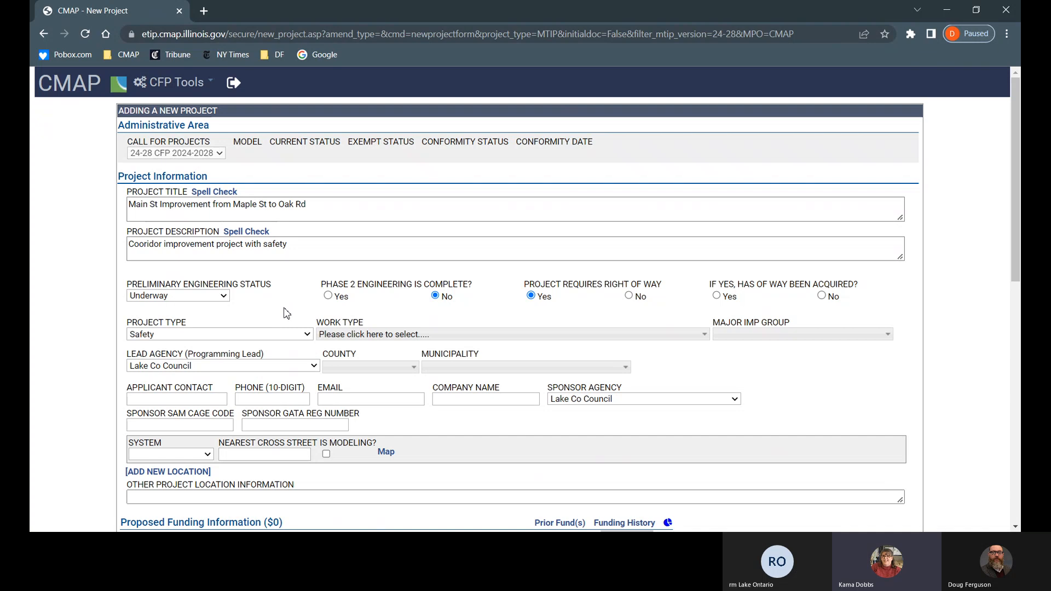
left_click(414, 336)
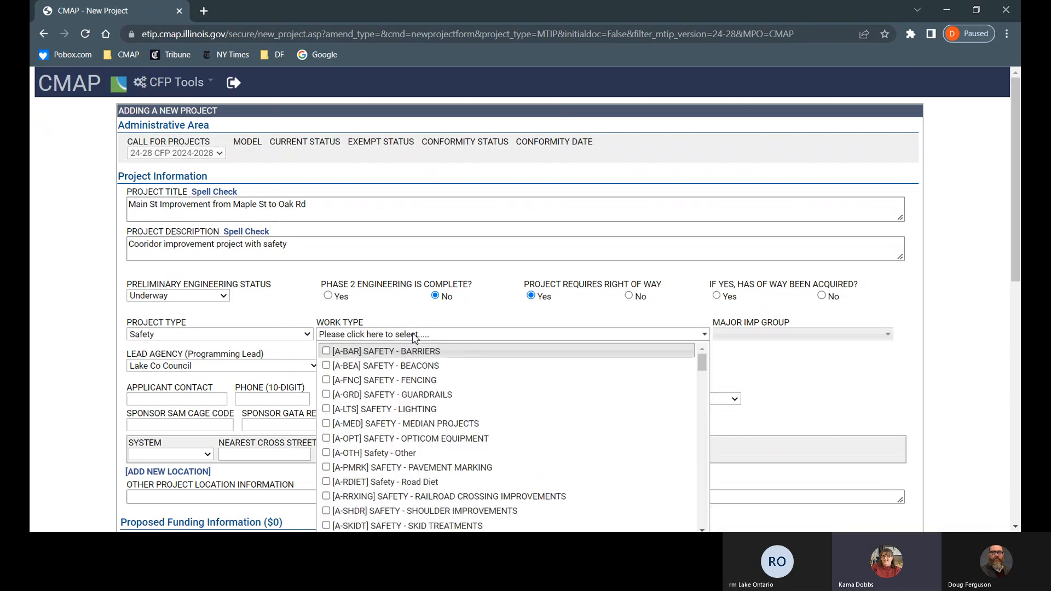
Step: Add Safety - Median Projects and Safety - Other as work types
left_click(444, 431)
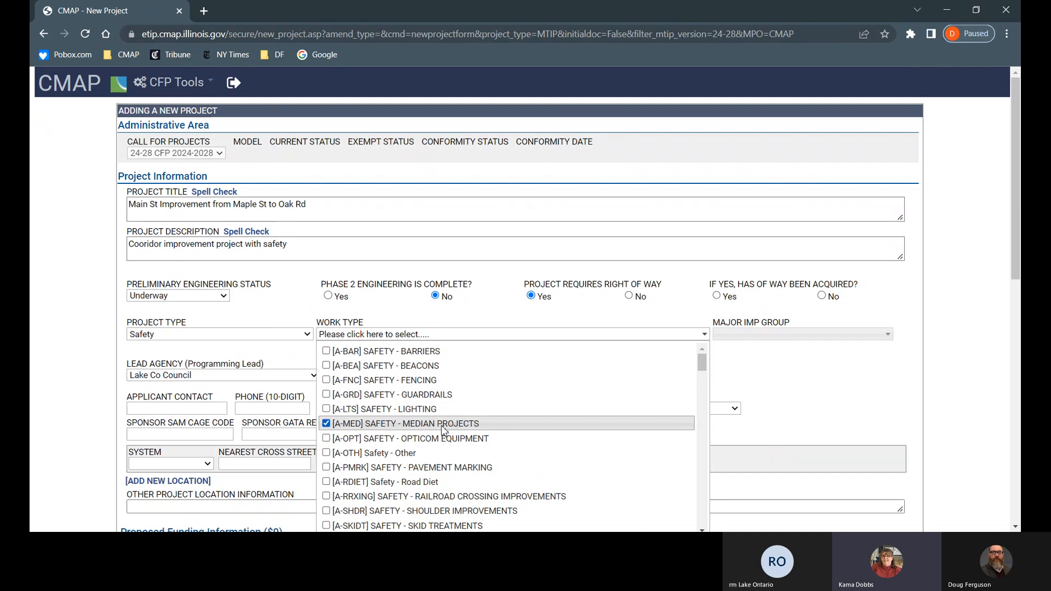
scroll(444, 431, "down", 1)
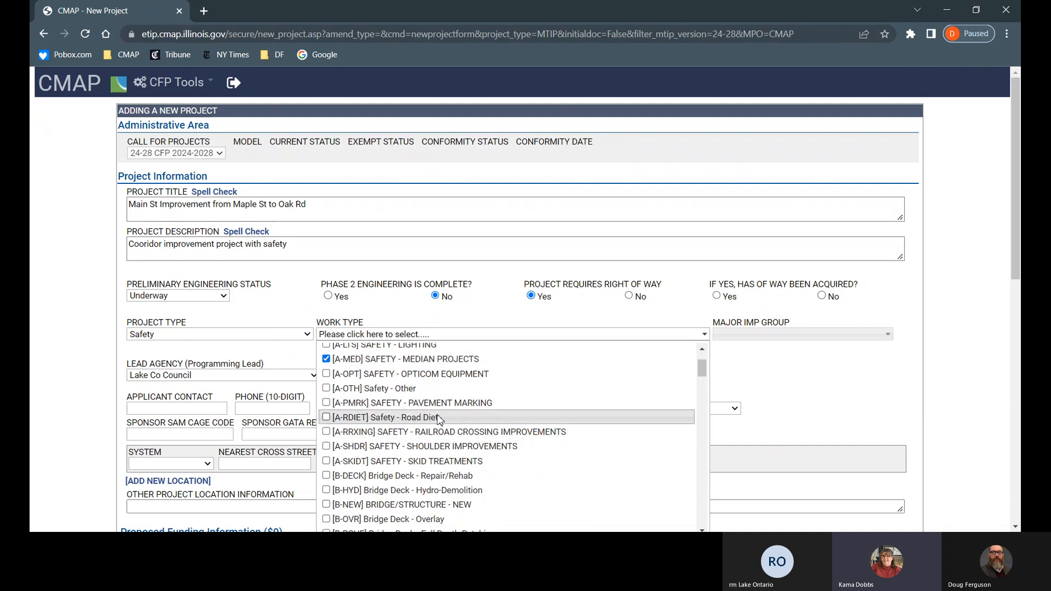
left_click(400, 393)
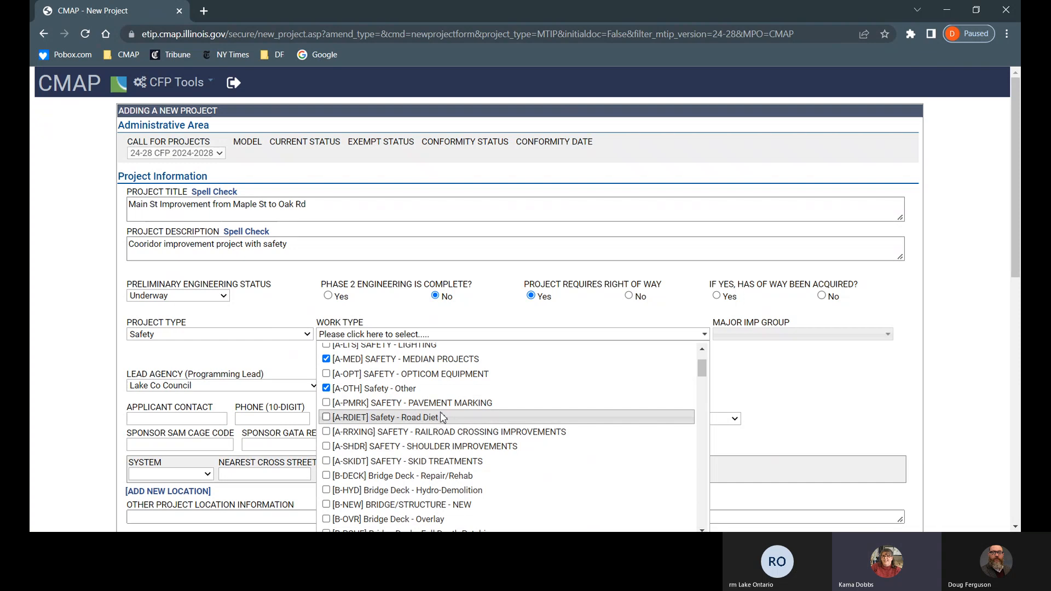
scroll(443, 418, "down", 1)
scroll(443, 418, "down", 1)
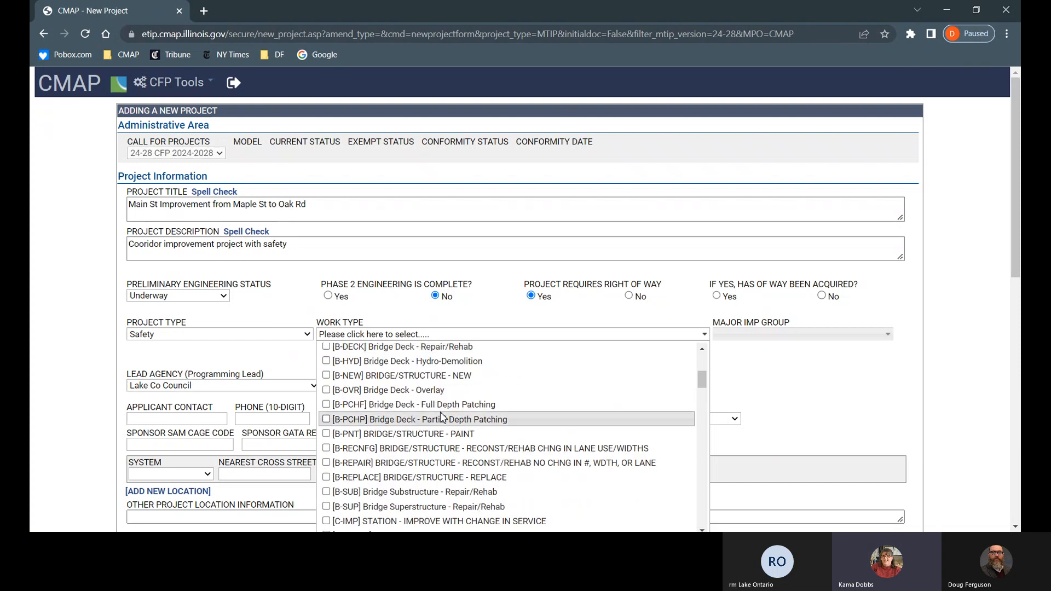
scroll(443, 418, "down", 2)
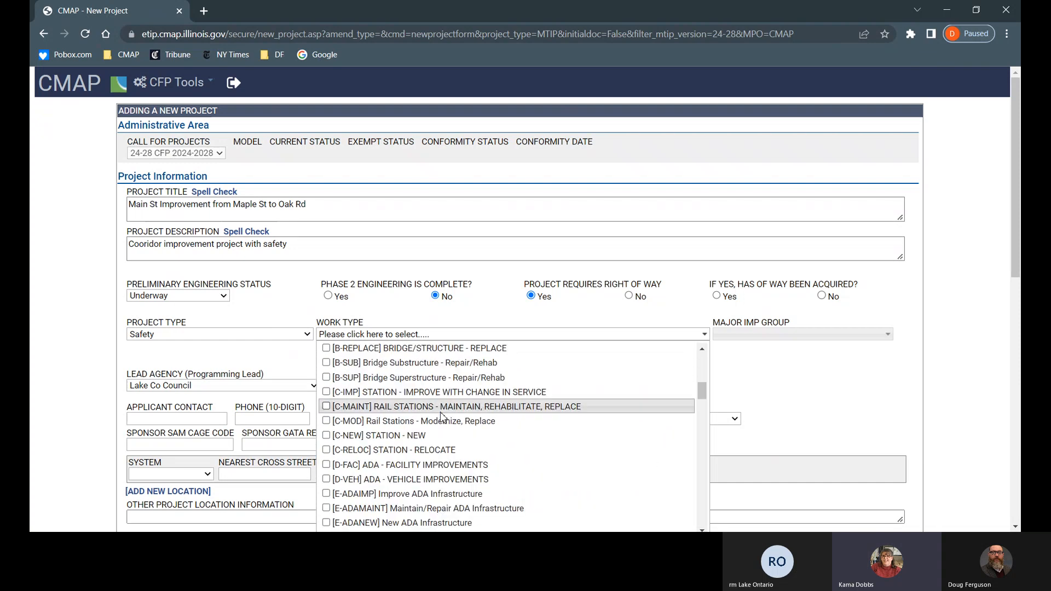
scroll(442, 418, "down", 1)
scroll(443, 418, "down", 1)
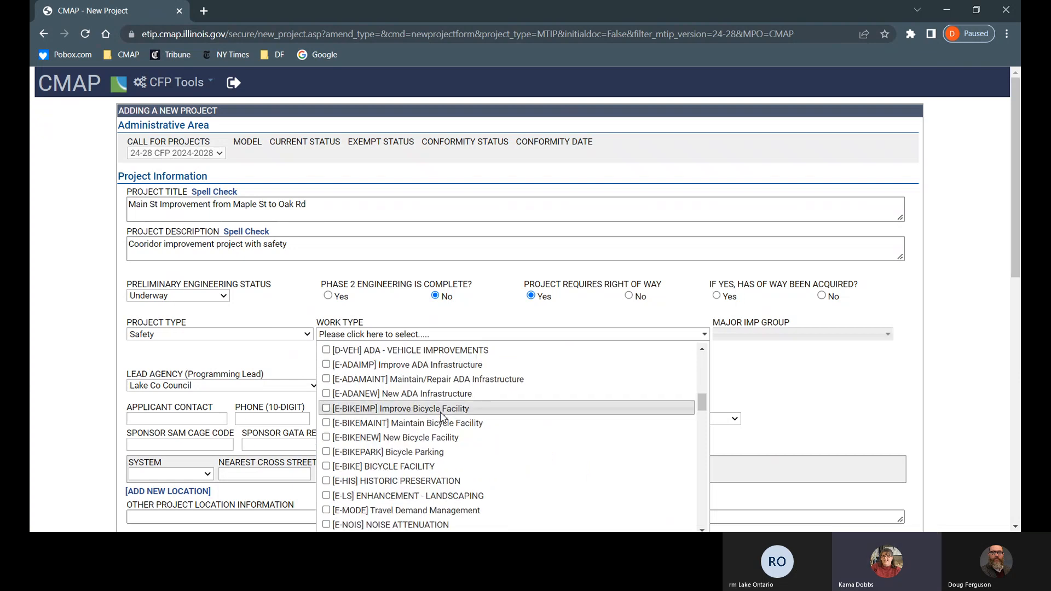
scroll(443, 418, "down", 2)
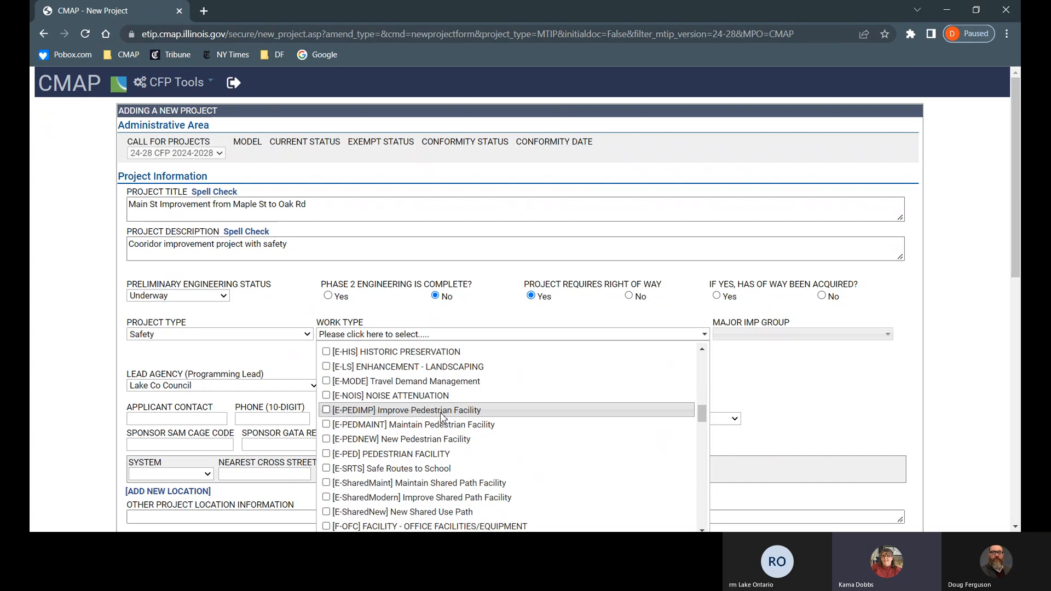
Step: Add Improve Pedestrian Facility and New Signals for Multiple Intersections work types; mark right of way not acquired
left_click(442, 418)
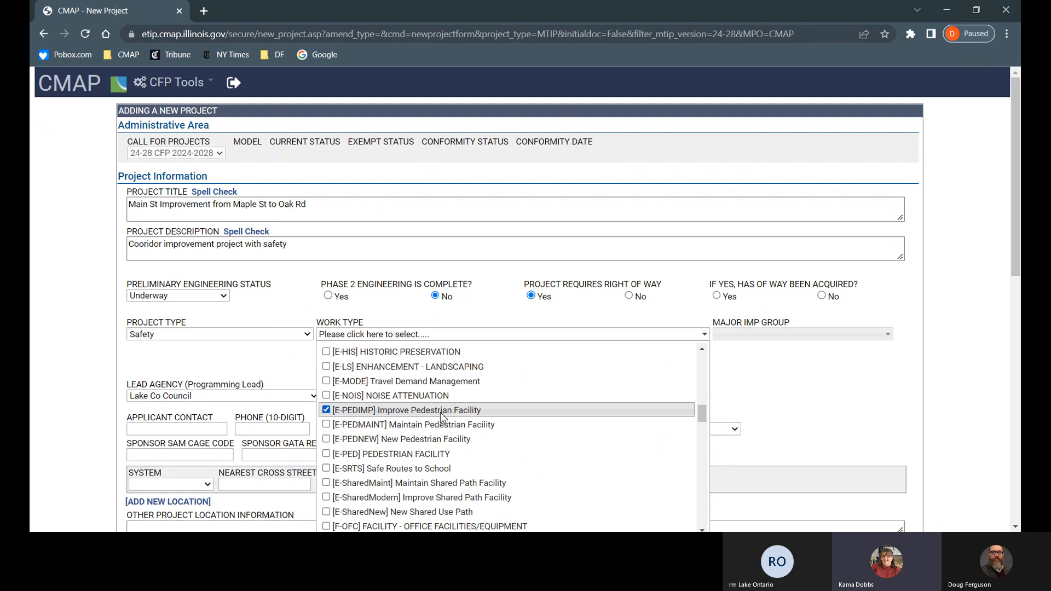
scroll(443, 418, "down", 6)
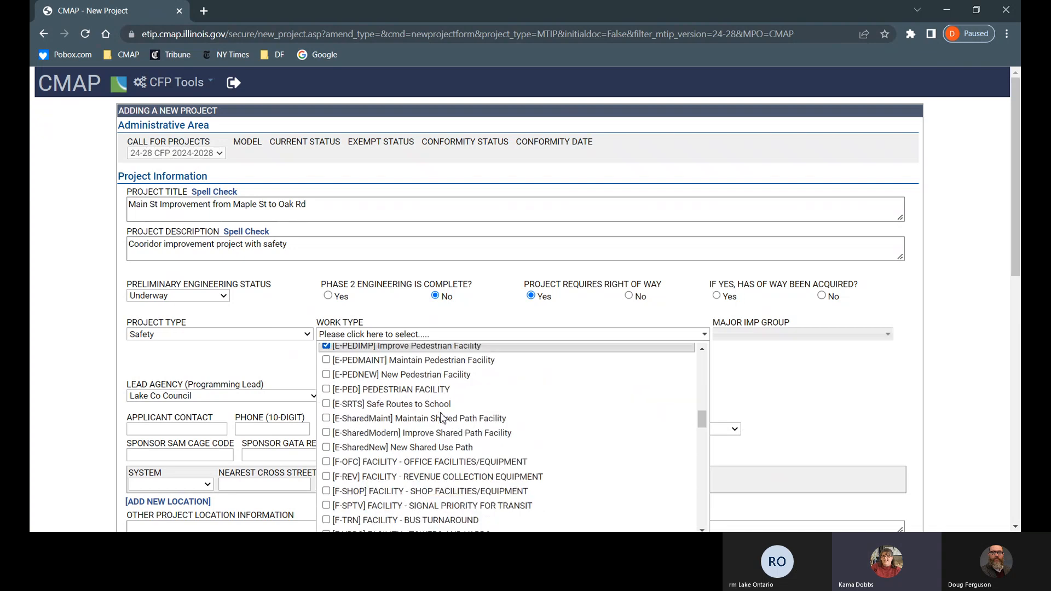
scroll(443, 417, "down", 8)
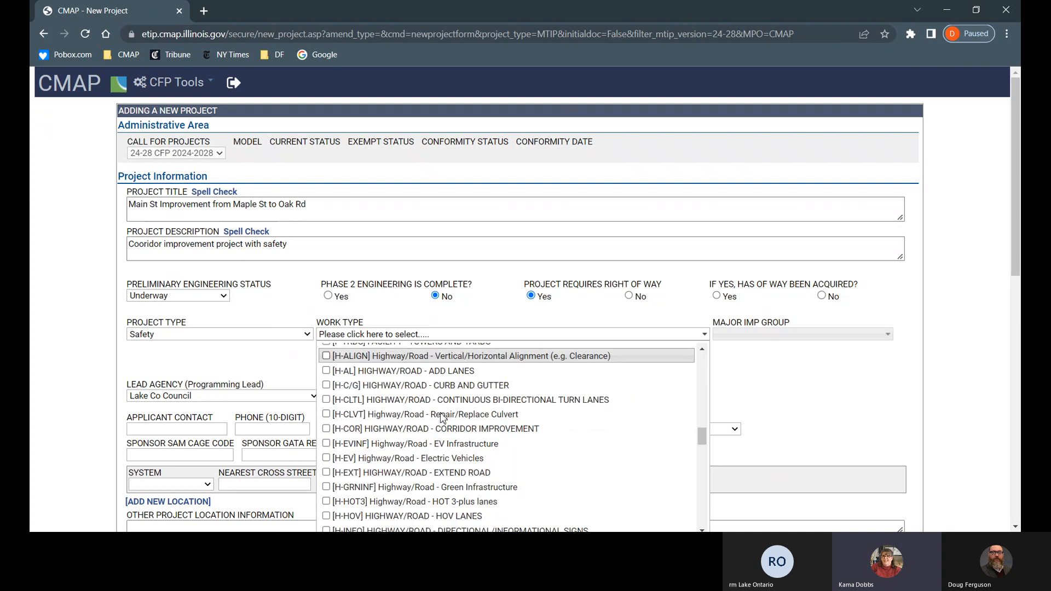
scroll(442, 418, "down", 10)
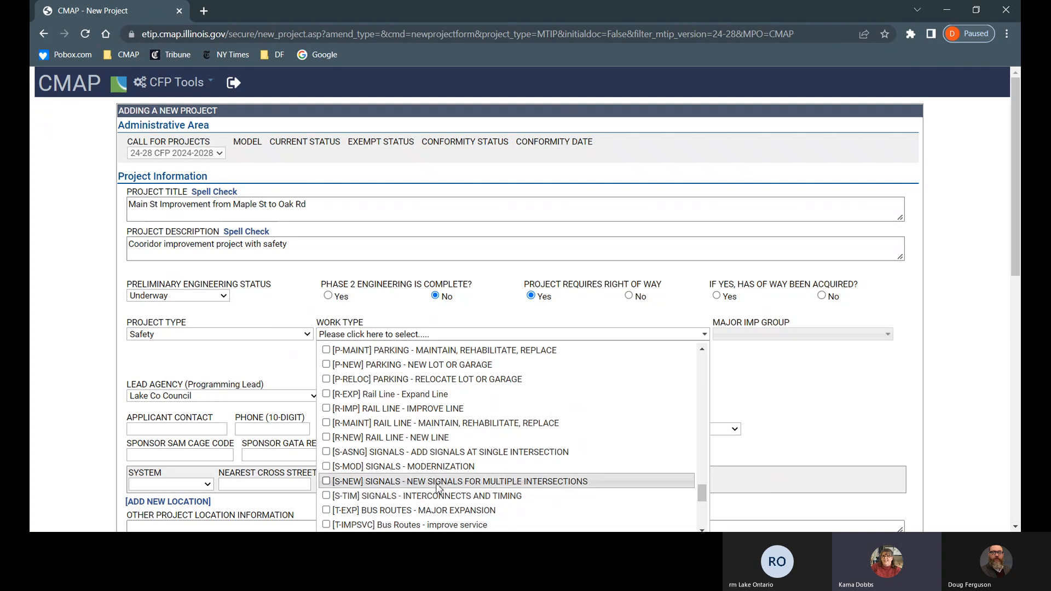
left_click(437, 486)
left_click(291, 372)
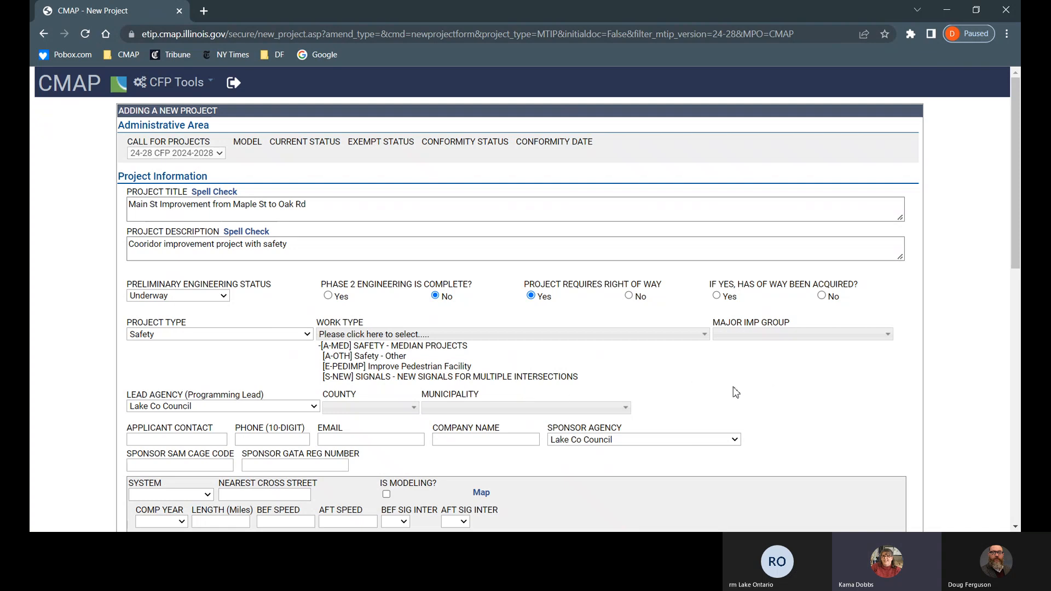
left_click(822, 296)
Step: Set the major improvement groups to CMAQ and STP - Shared
left_click(888, 335)
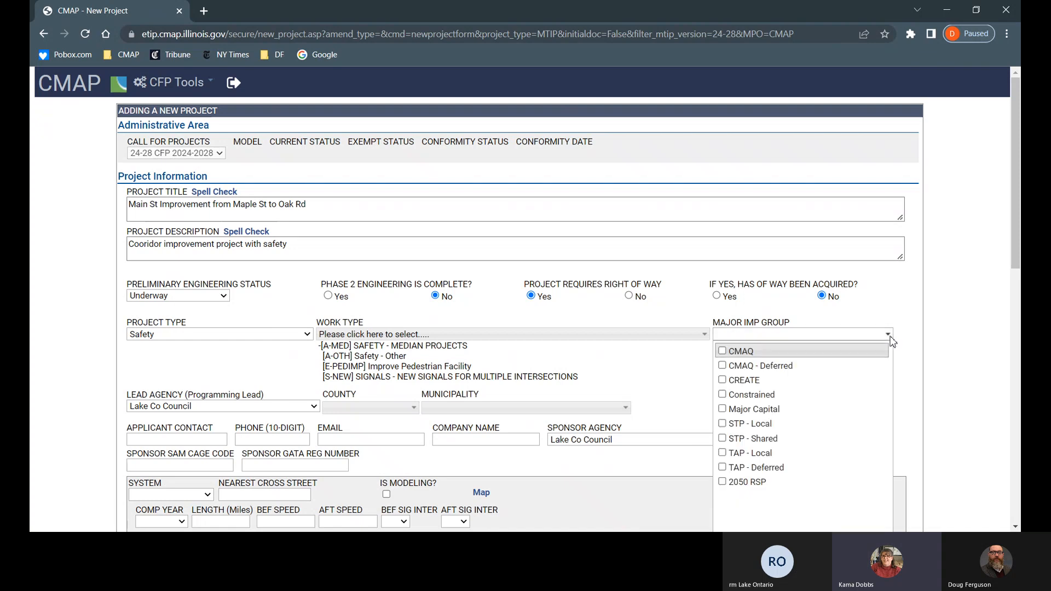
left_click(723, 352)
left_click(722, 439)
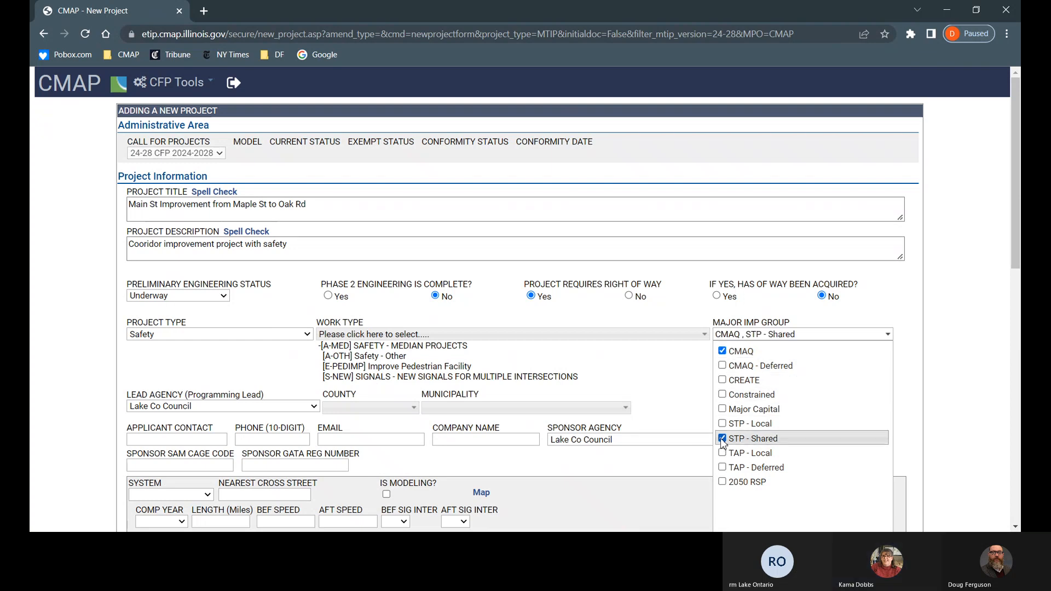
left_click(701, 383)
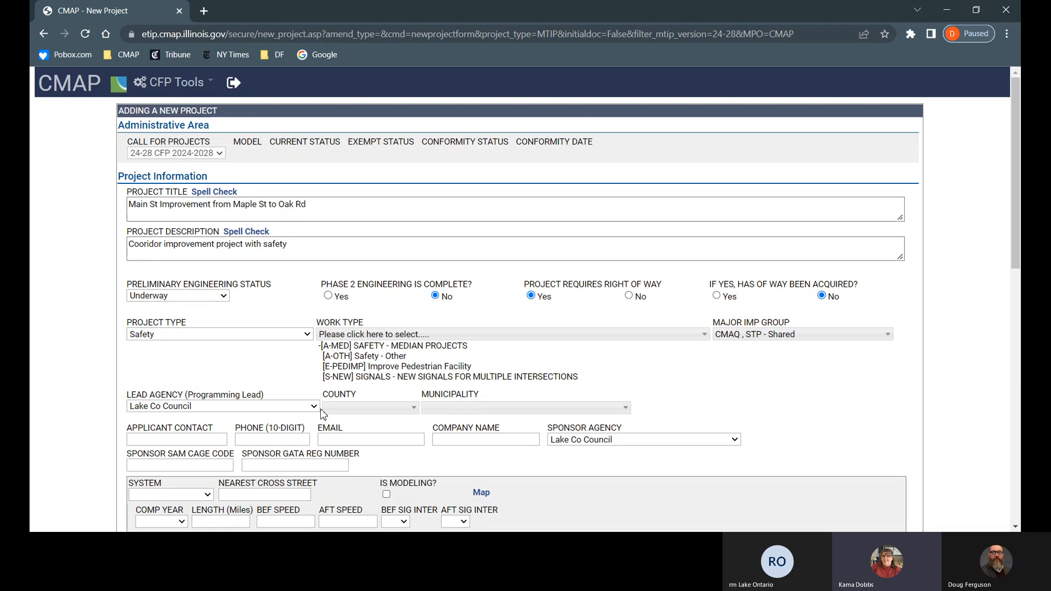
Step: Set the project's county to Lake and its municipality to Grayslake
left_click(415, 406)
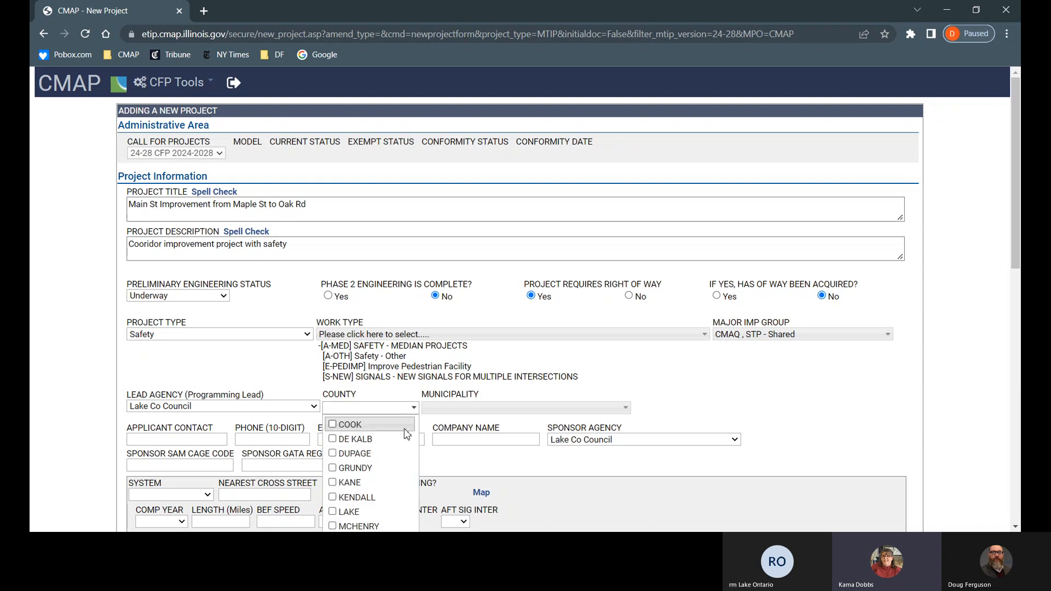
left_click(353, 512)
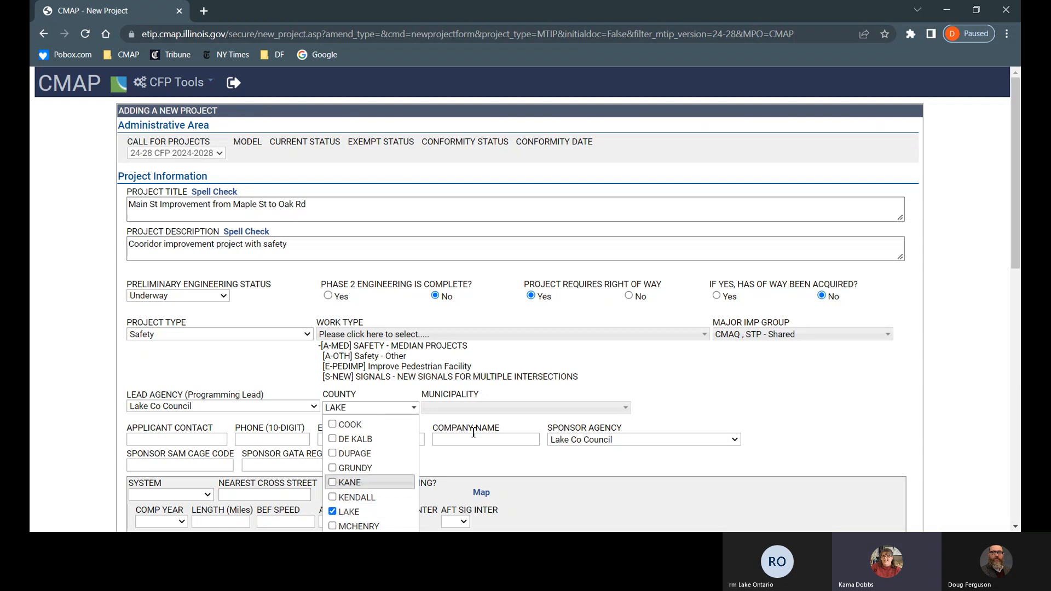
left_click(636, 391)
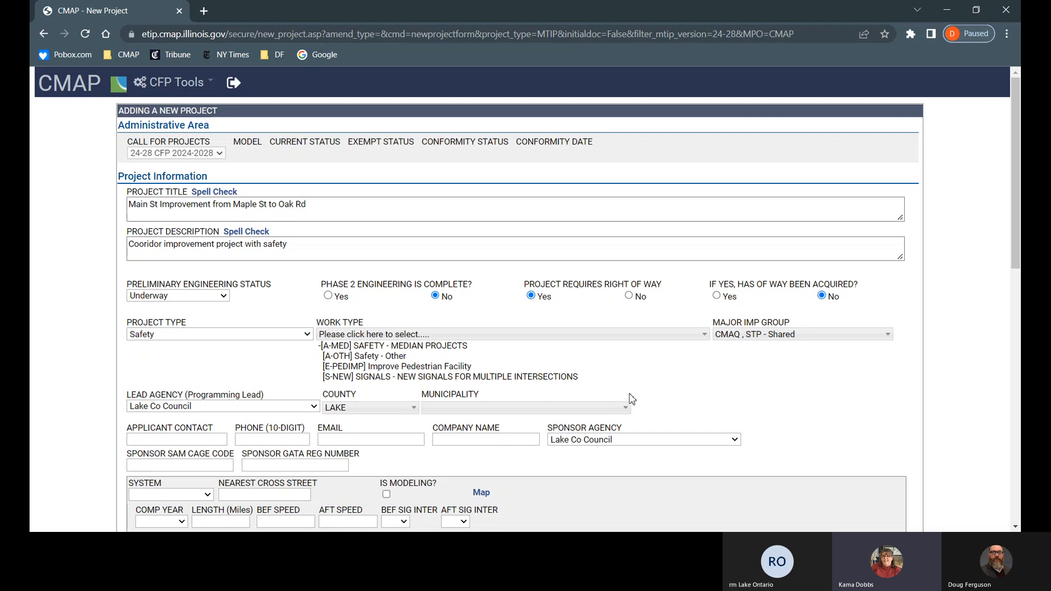
left_click(625, 408)
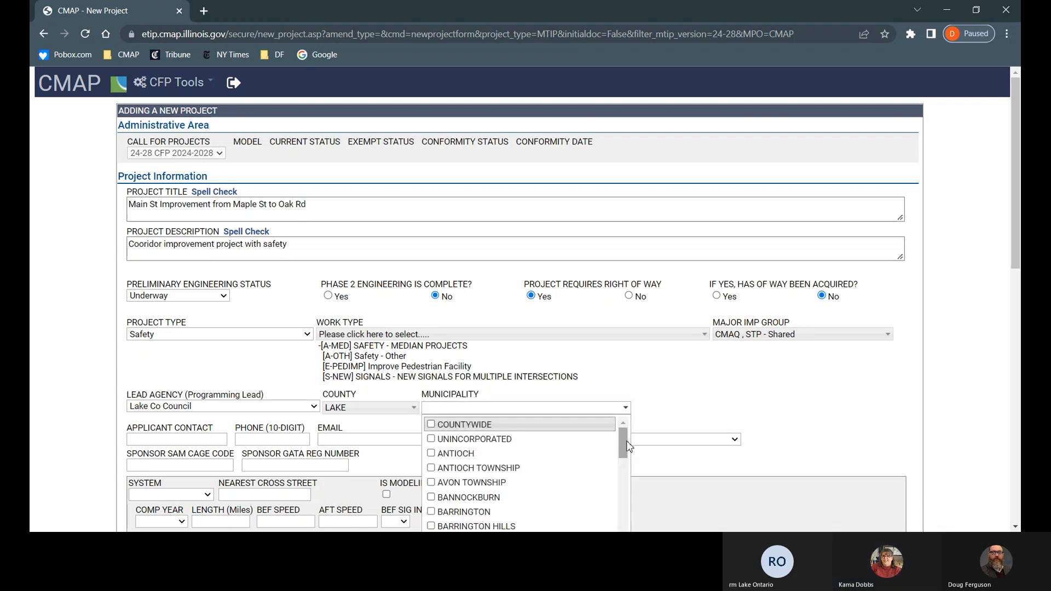
left_click_drag(624, 442, 629, 488)
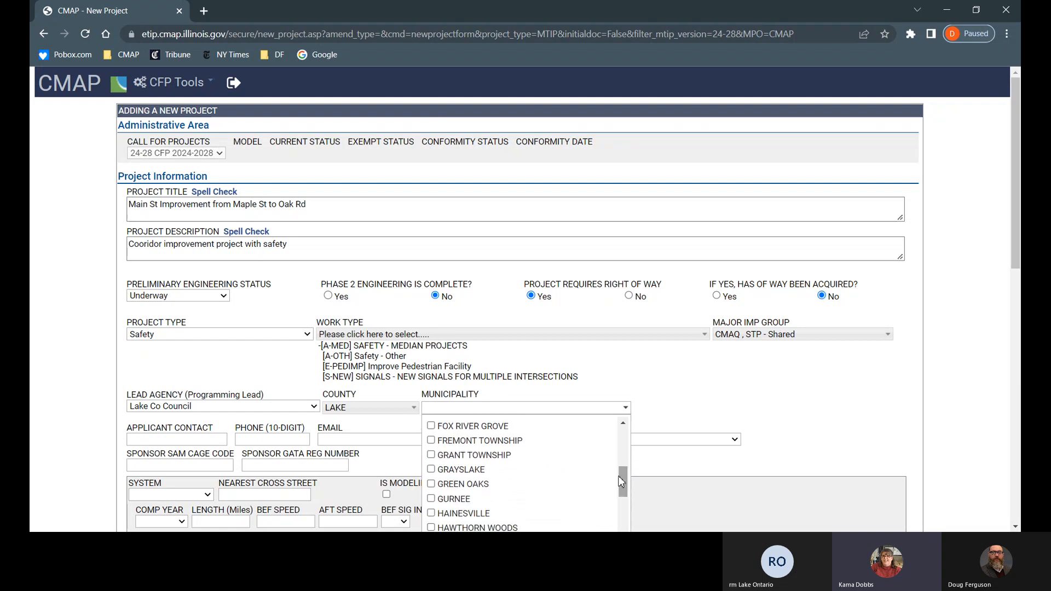
left_click(462, 471)
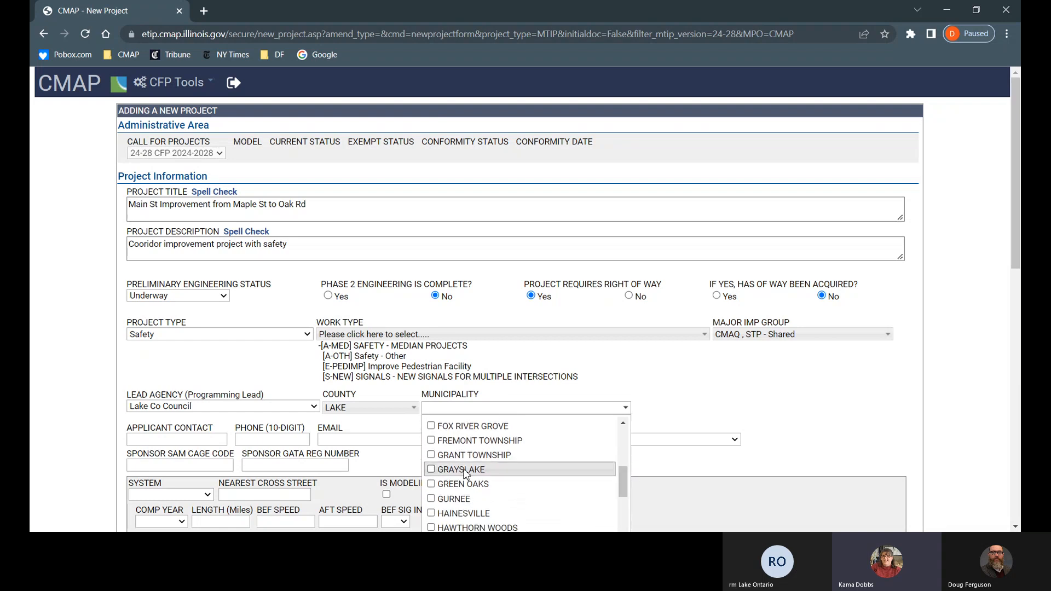
left_click(704, 411)
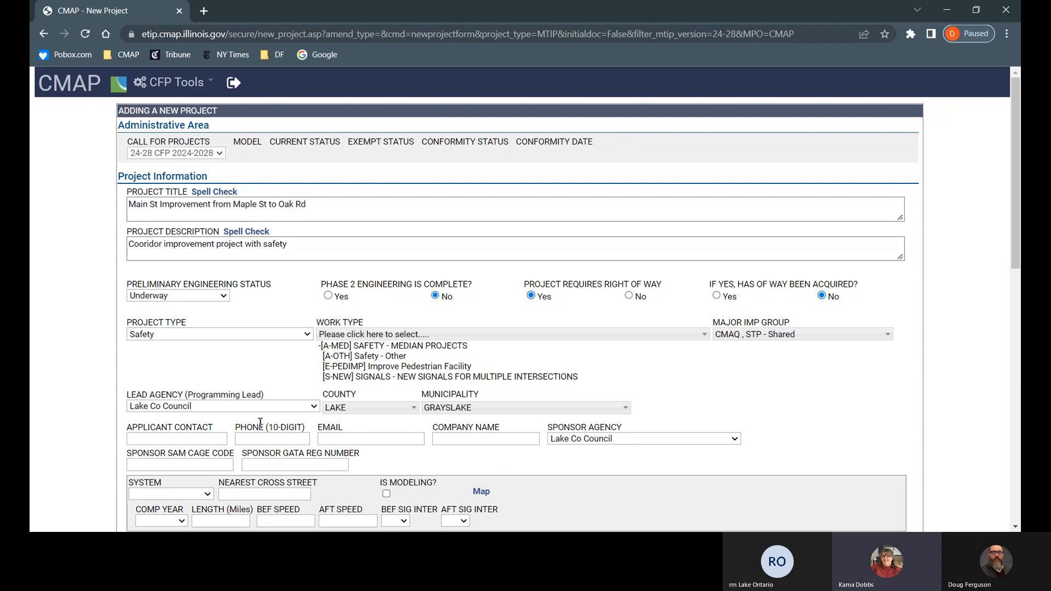
Step: Enter the applicant contact's name, phone number and e-mail address
left_click(174, 436)
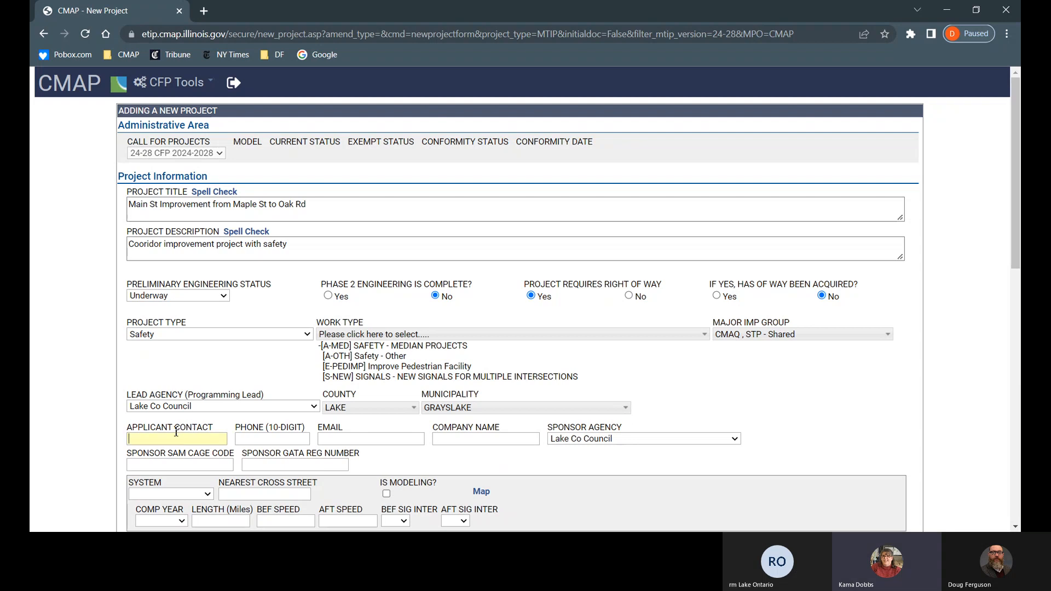
type("John Doe")
key("Tab")
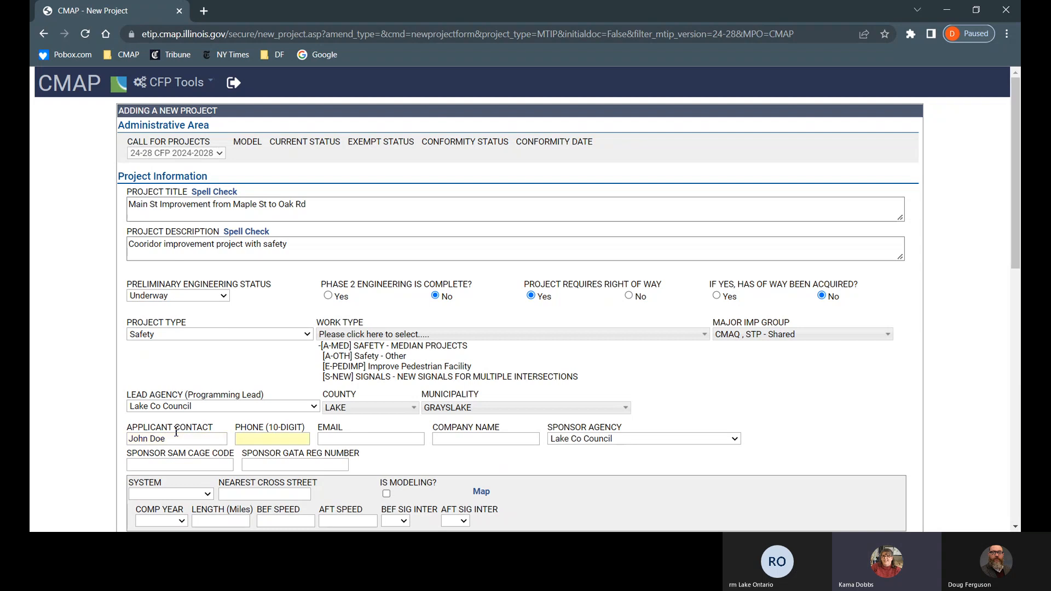
type("555")
type("369-6420")
key("Tab")
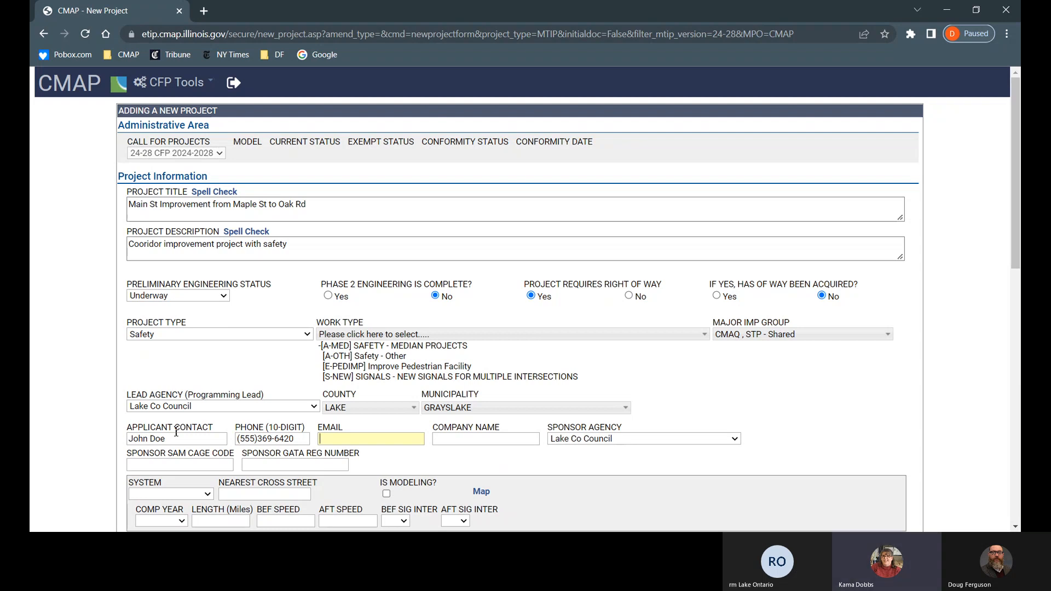
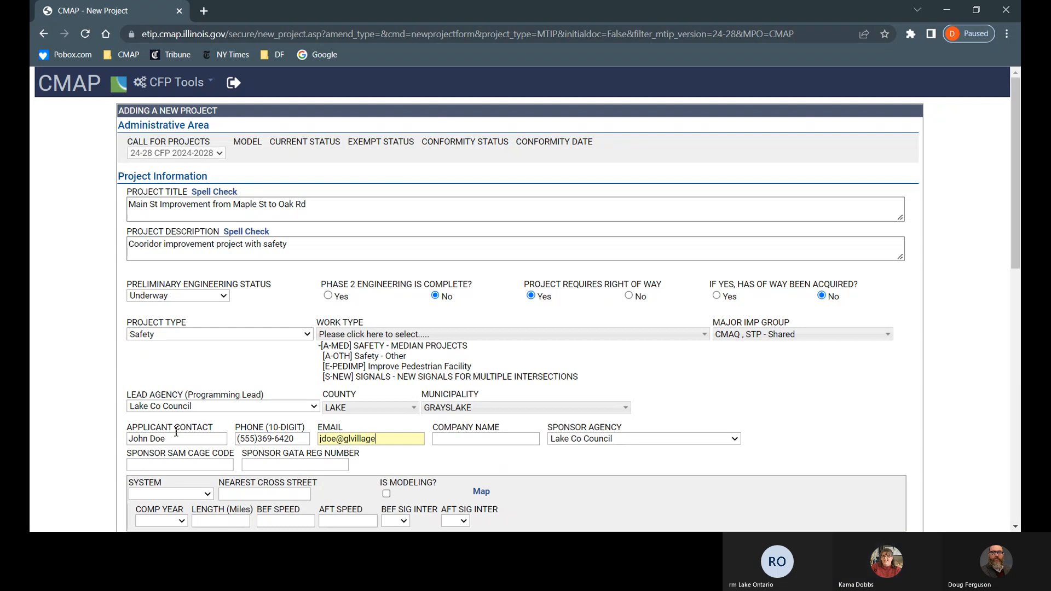
Step: Enter Grayslake as the company name and N/A for the sponsor SAM Cage Code and GATA number
key("Tab")
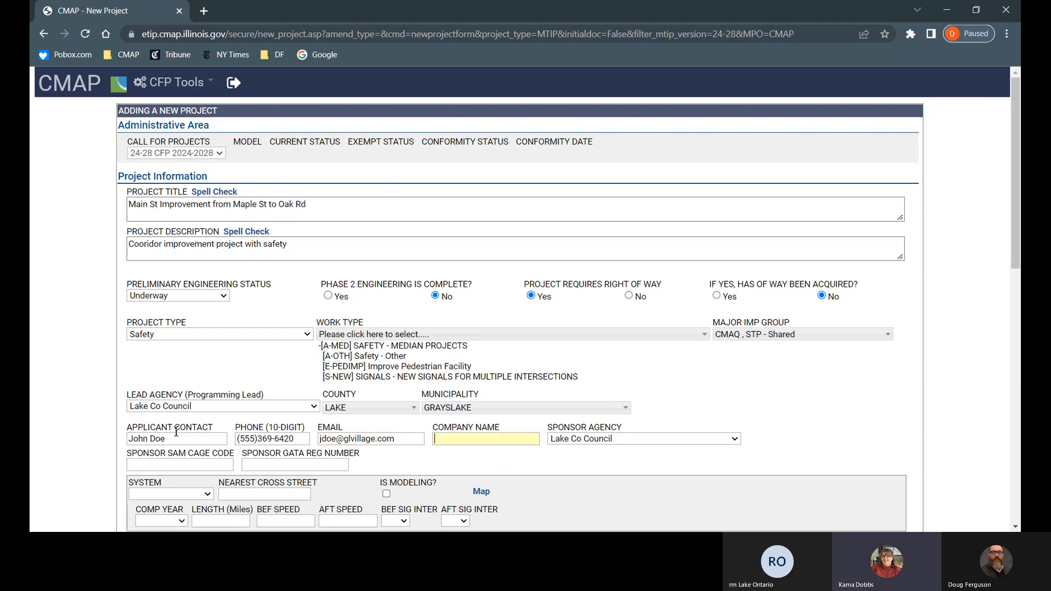
type("Grayslake")
key("Tab")
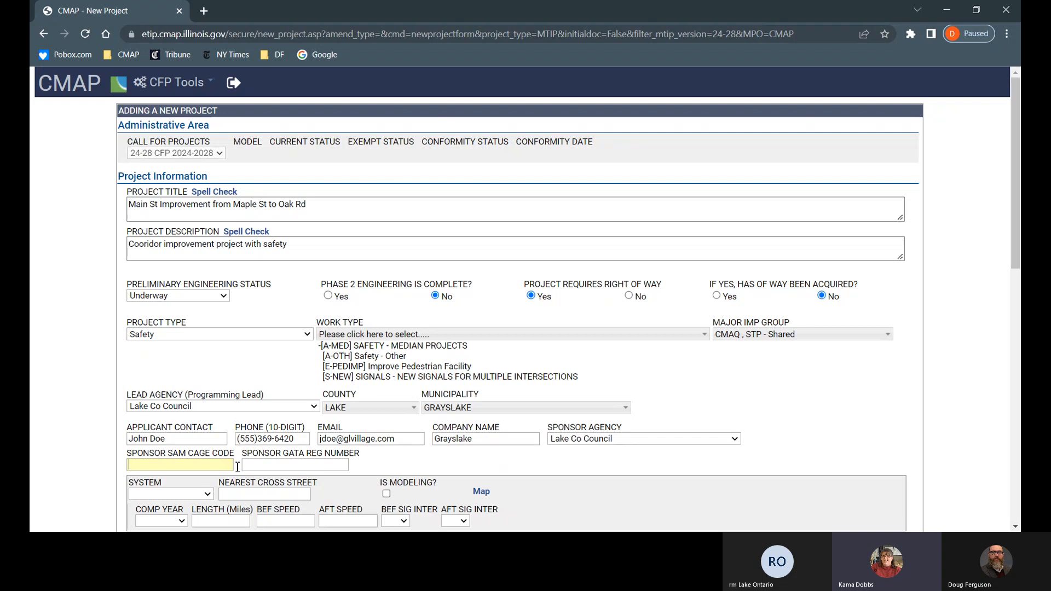
left_click(255, 468)
type("N/A")
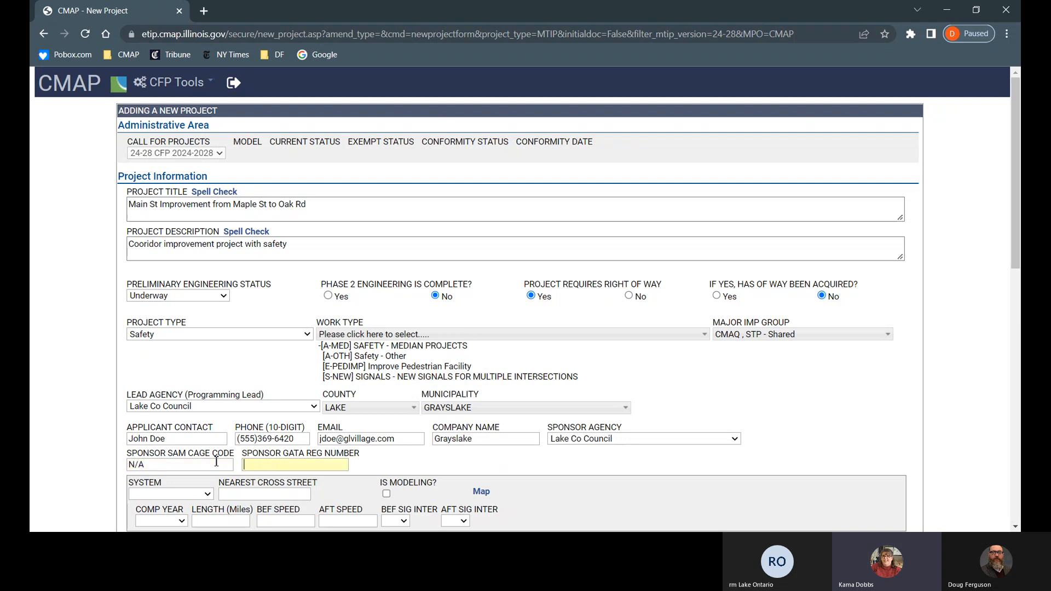
type("N/A")
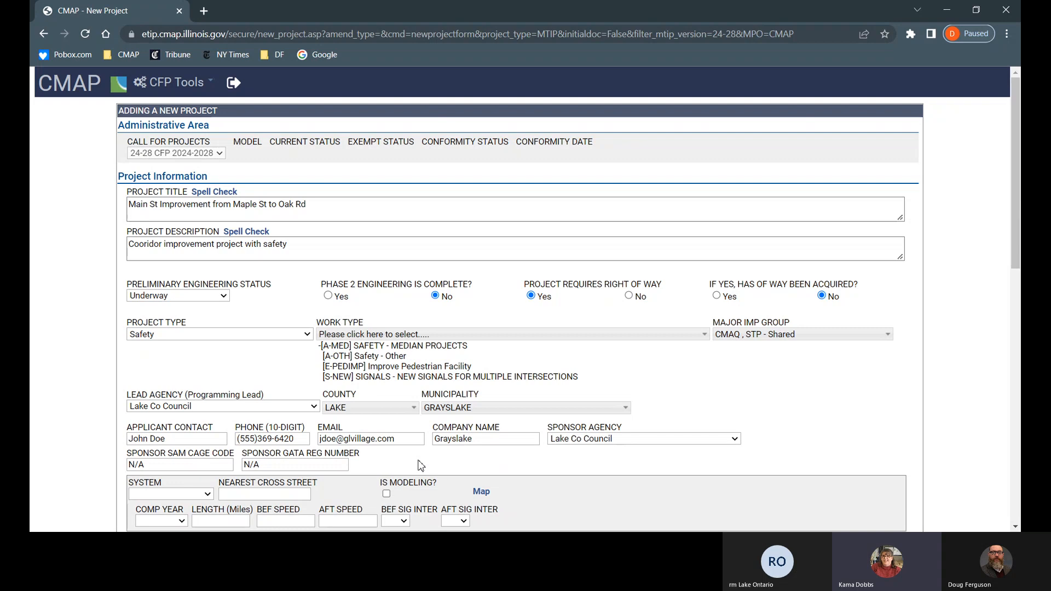
Step: Save the new project, which receives TIP ID 10-23-0008
scroll(421, 465, "down", 6)
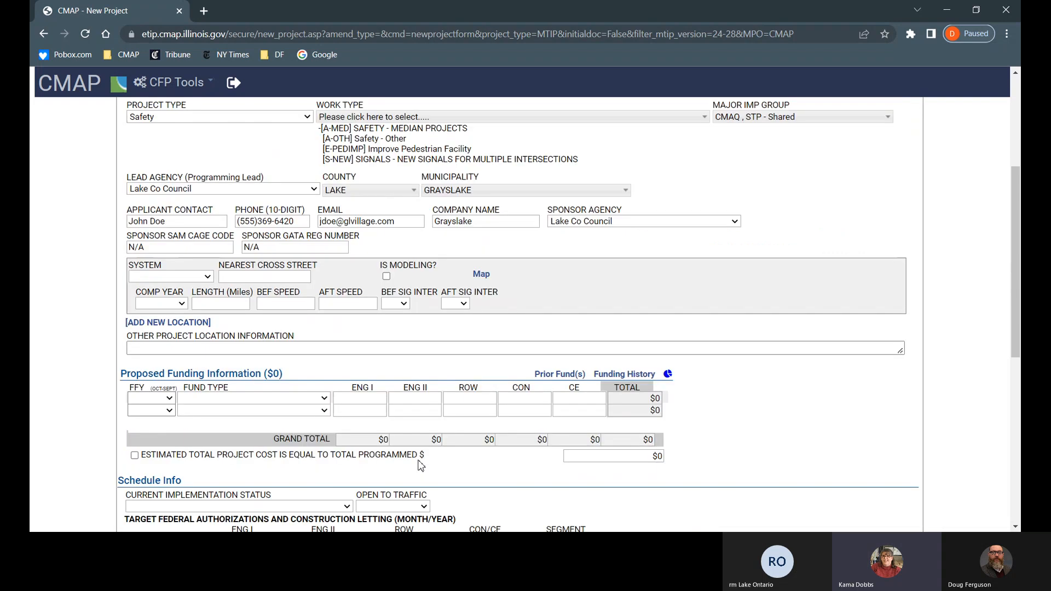
scroll(419, 465, "down", 6)
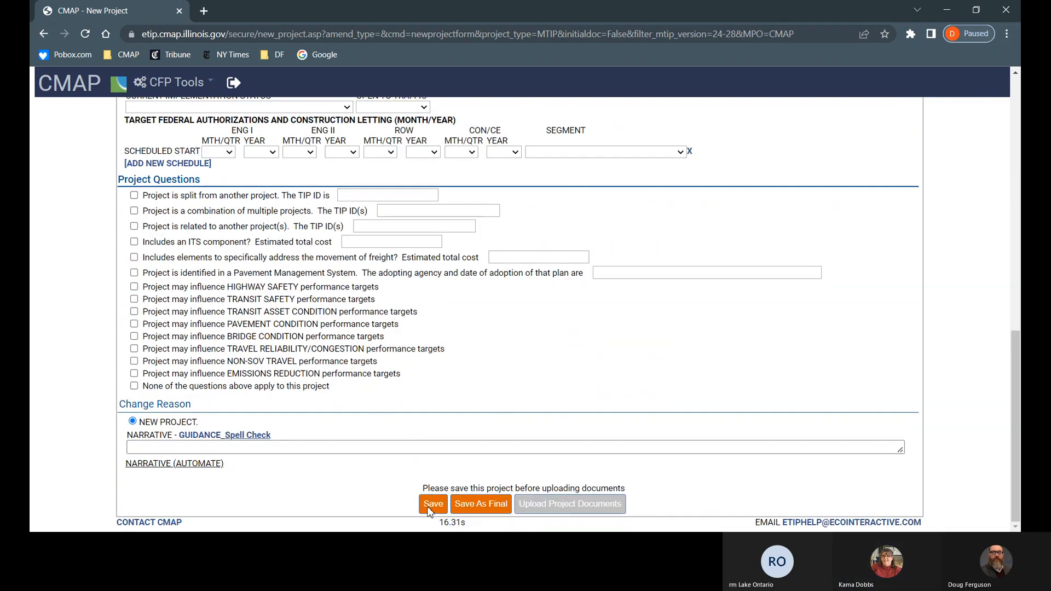
left_click(429, 509)
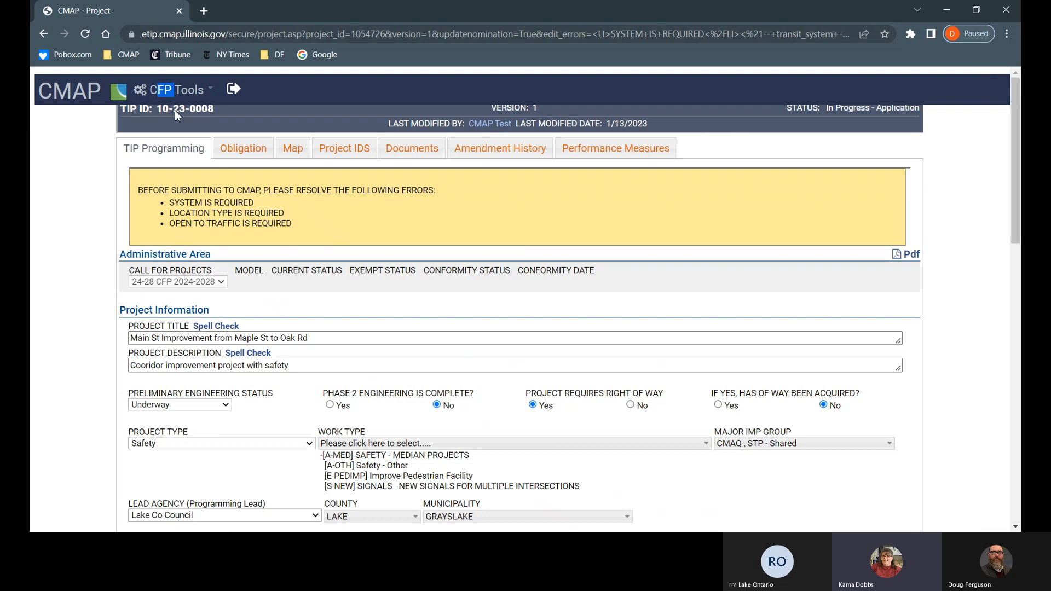
left_click_drag(189, 113, 168, 120)
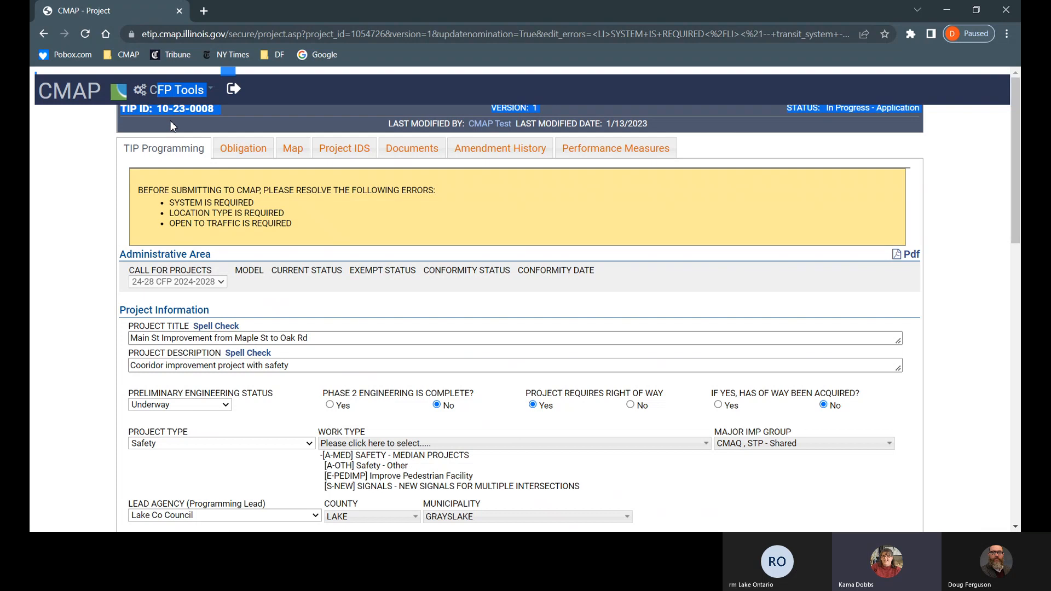
left_click(102, 127)
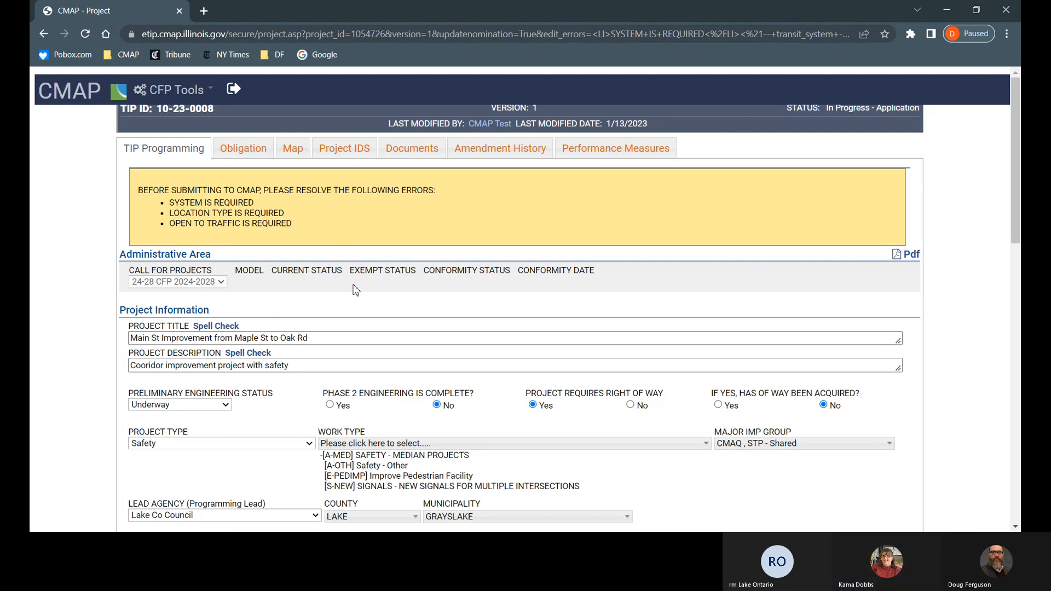
scroll(355, 290, "down", 5)
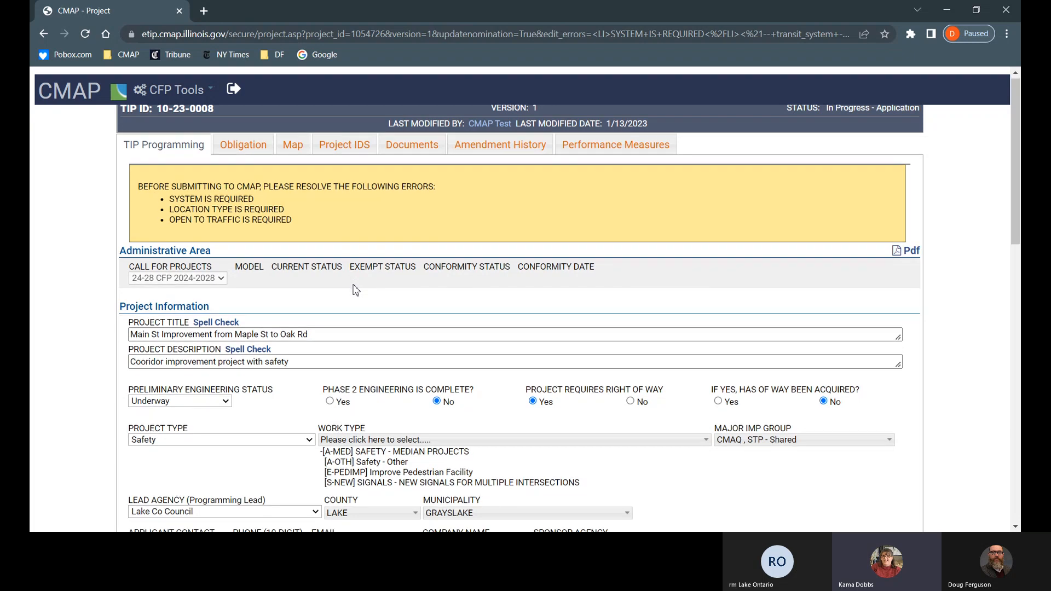
scroll(355, 289, "down", 5)
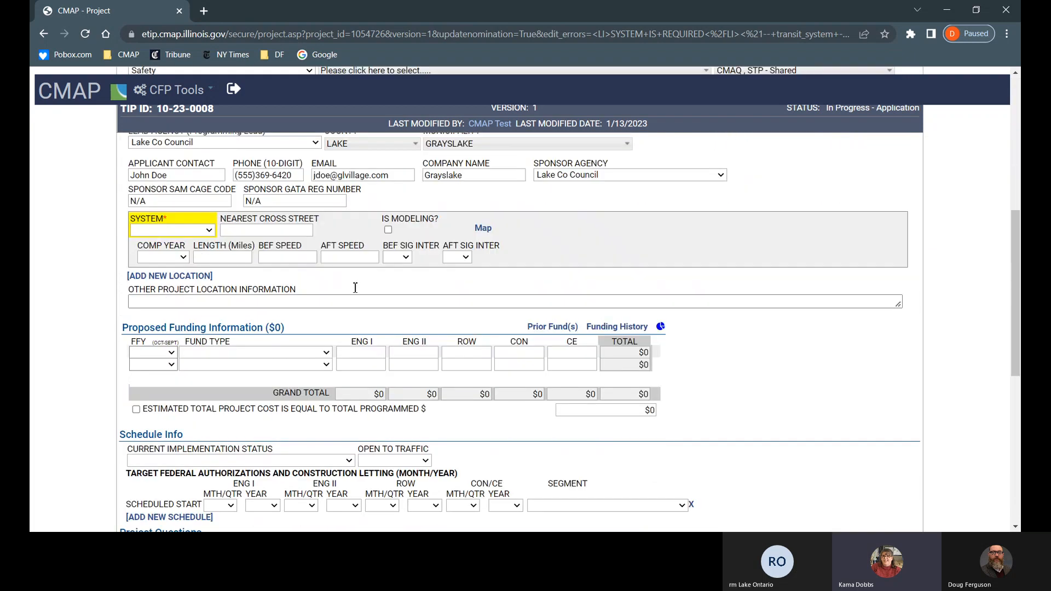
scroll(355, 290, "up", 2)
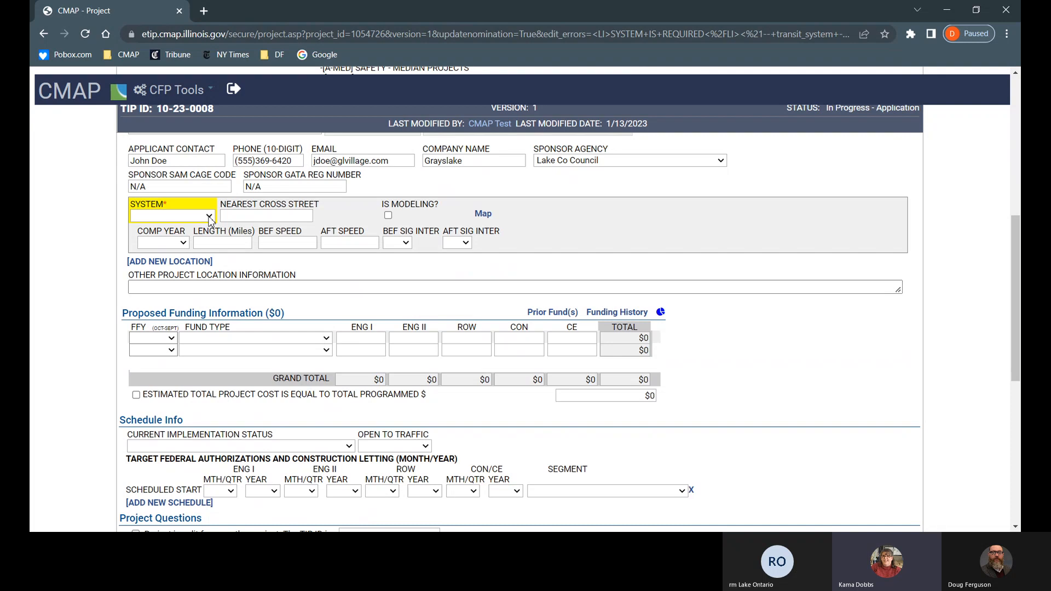
Step: Set the location system to Local Streets, type Street Segment, and route name Main St
left_click(195, 252)
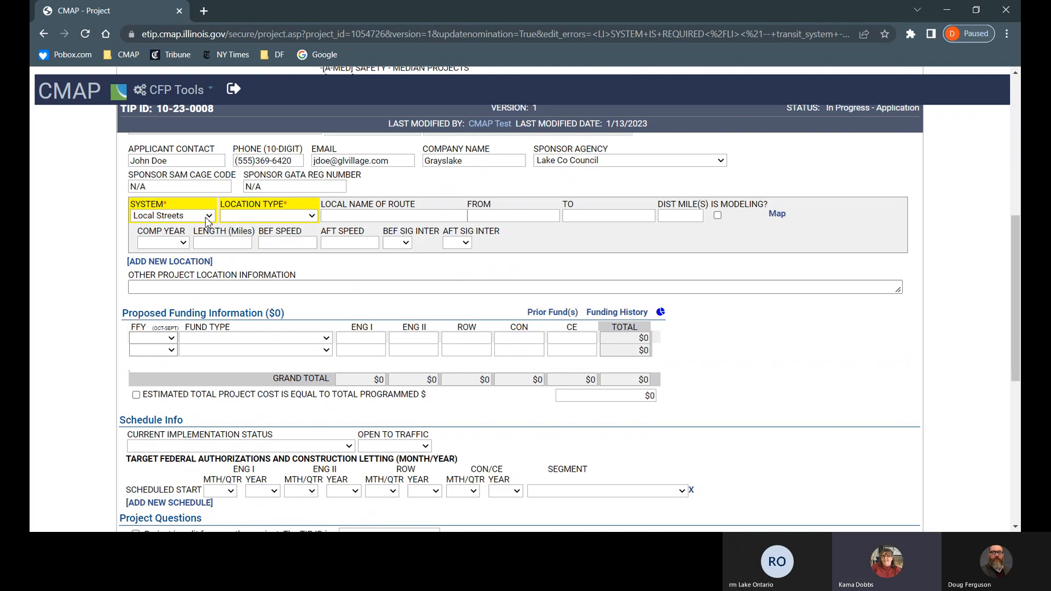
left_click(313, 216)
left_click(294, 295)
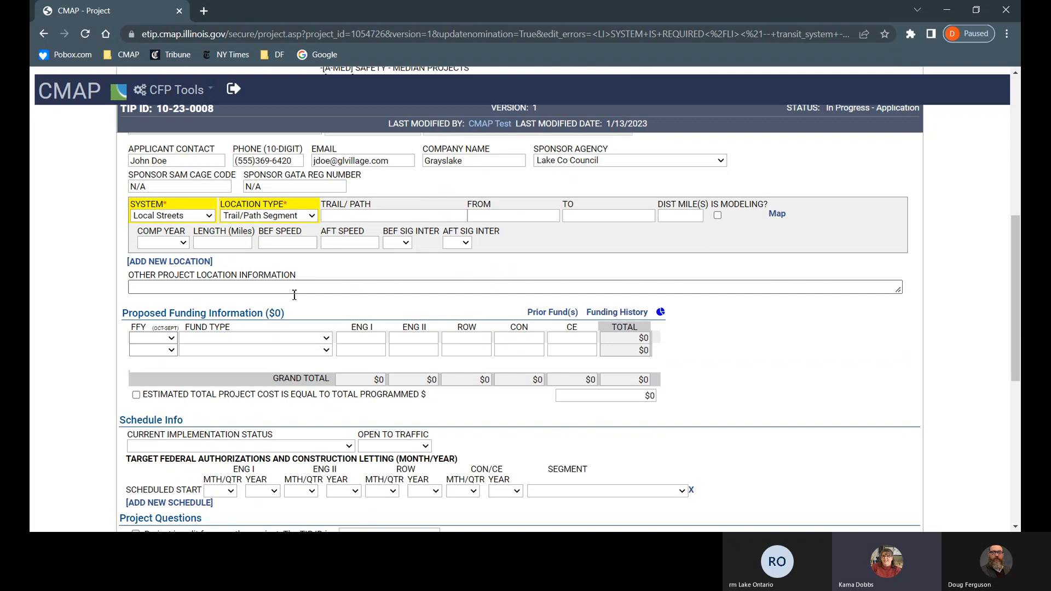
left_click(313, 216)
left_click(312, 241)
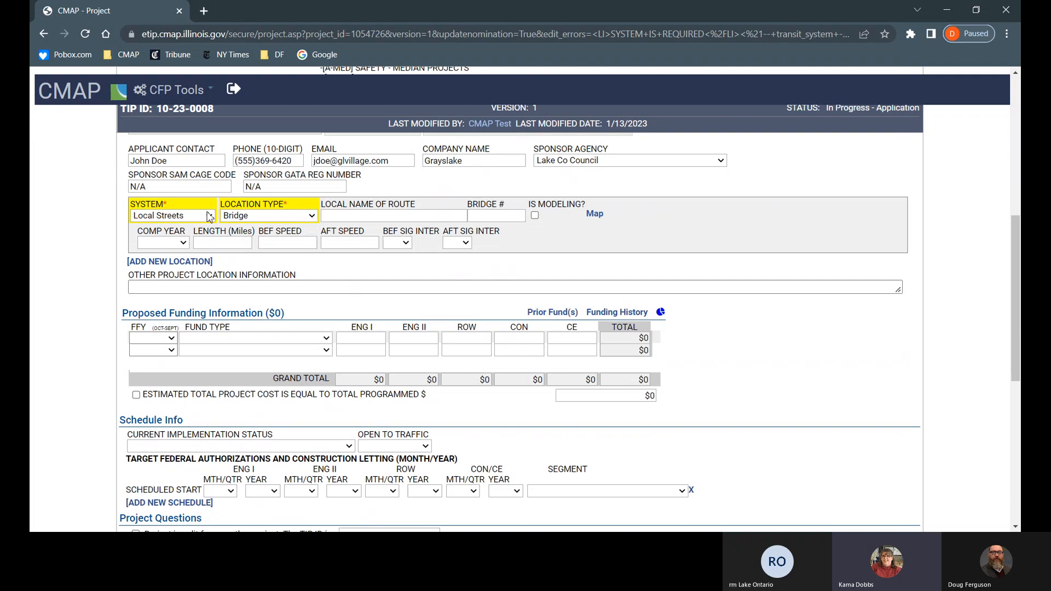
left_click(195, 281)
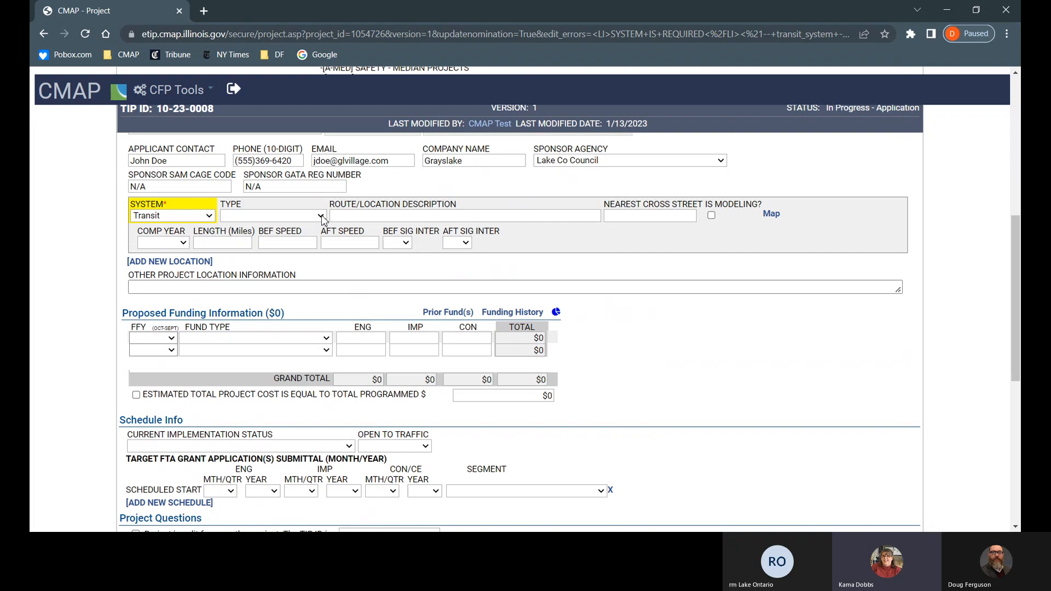
left_click(296, 248)
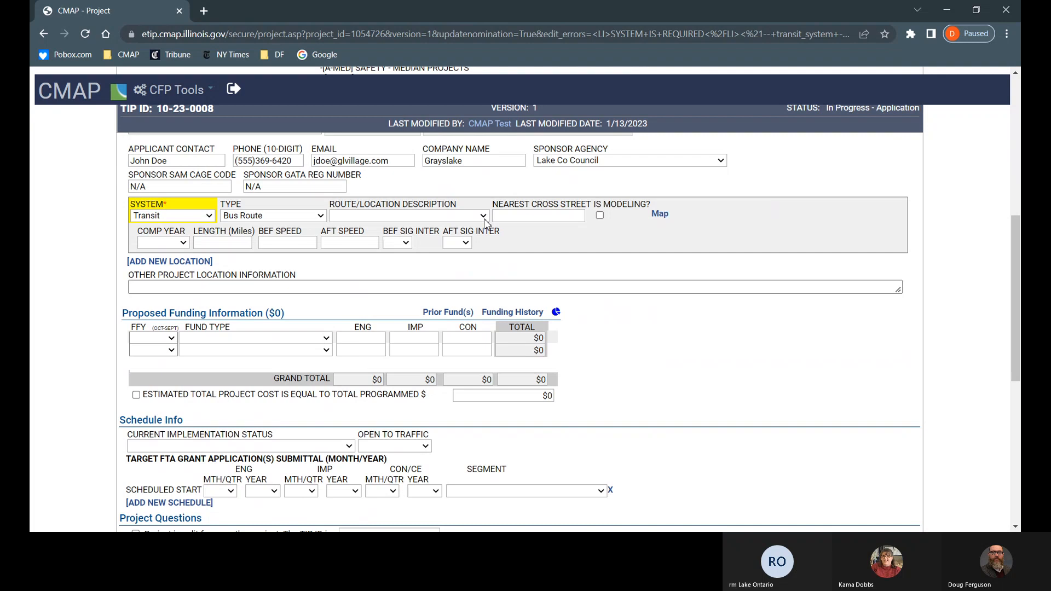
left_click(211, 218)
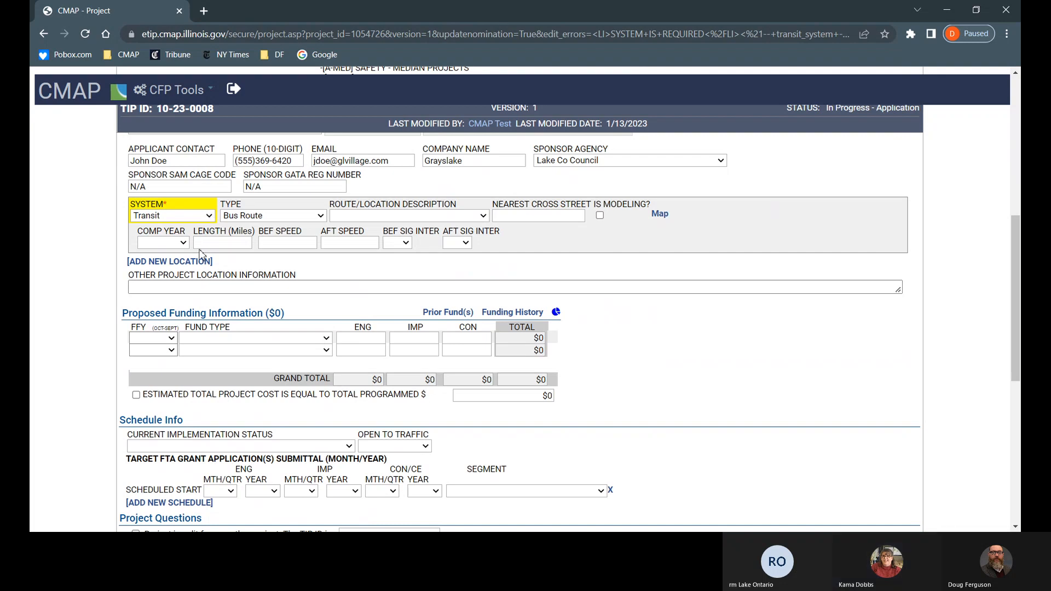
left_click(203, 253)
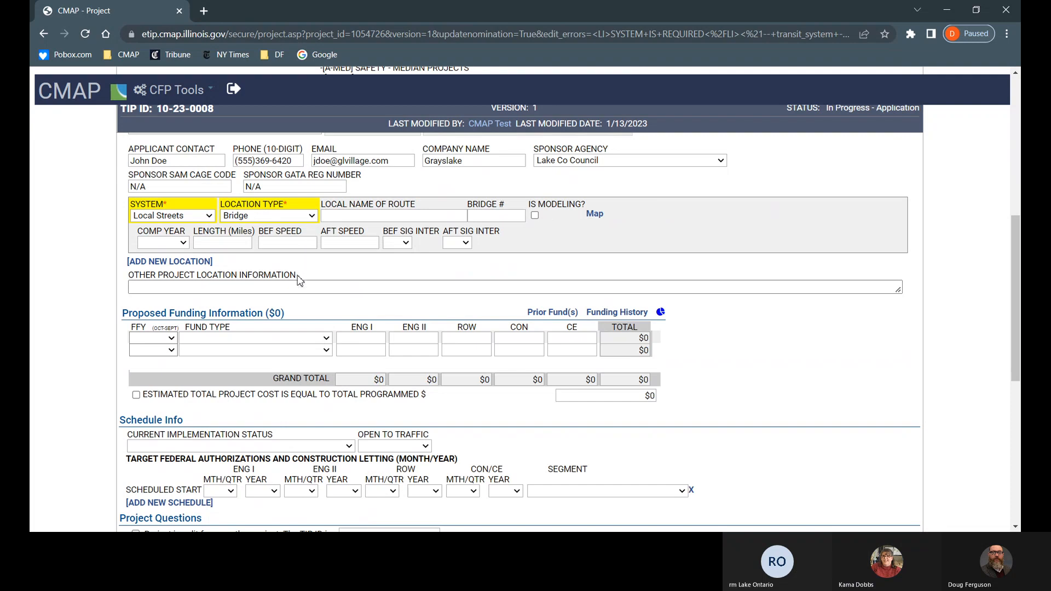
left_click(366, 216)
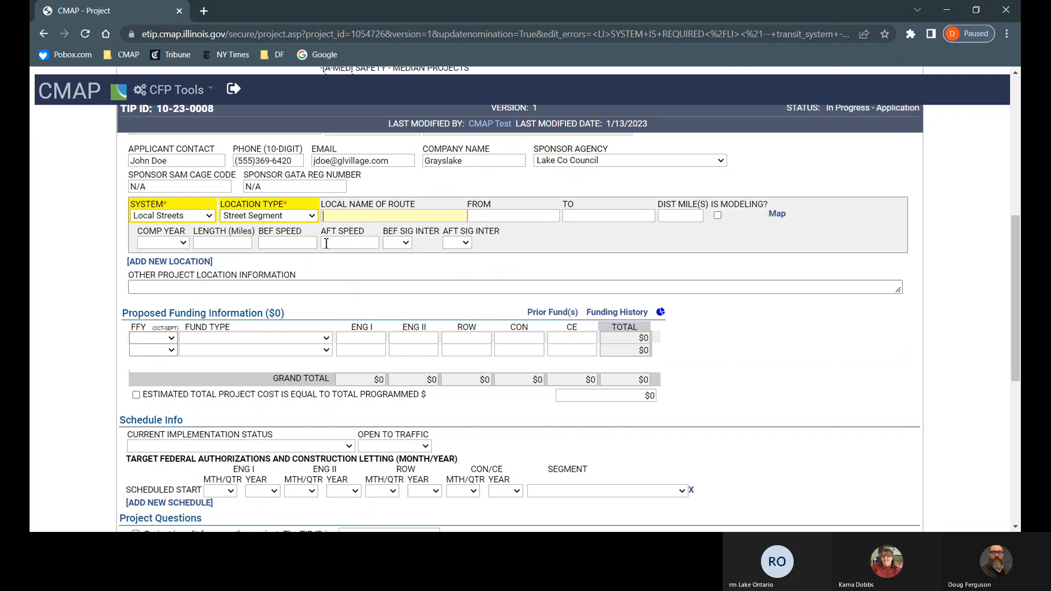
type("Main St")
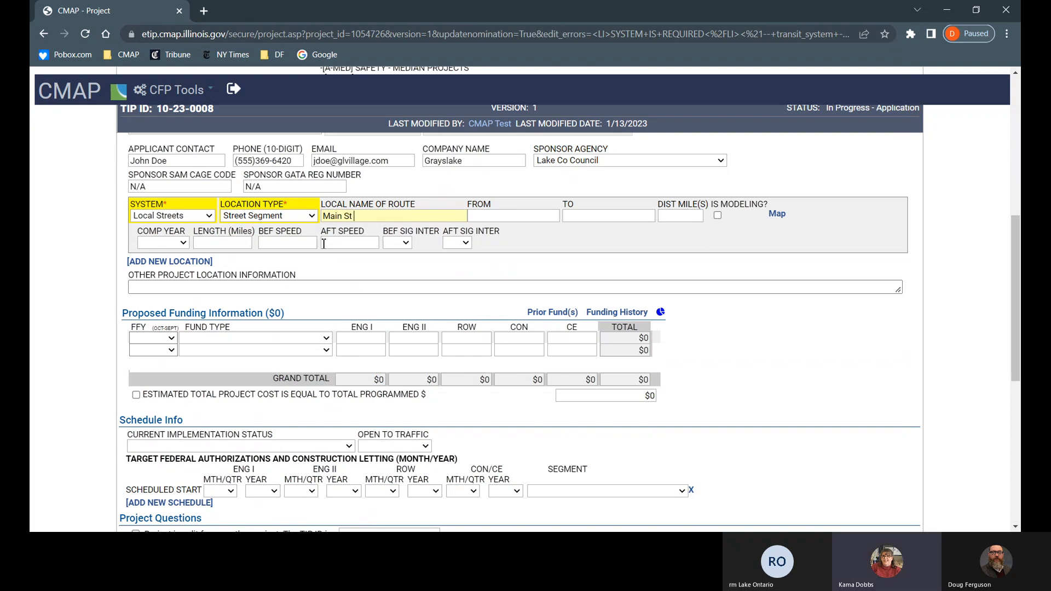
Step: Enter the Main St limits from Maple to Oak with a distance of 1.5 miles
key("Tab")
type("Maple")
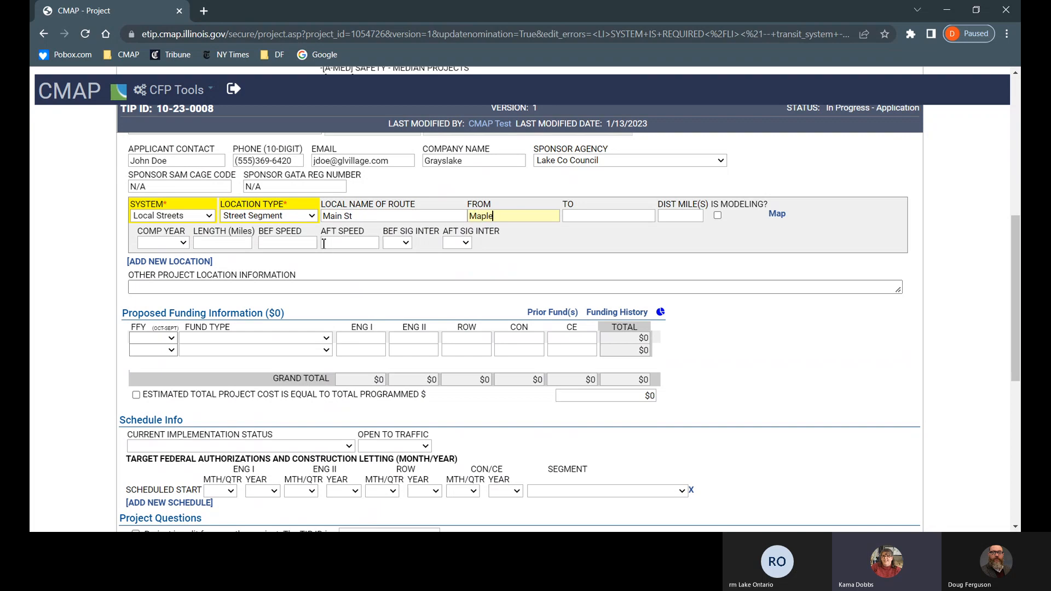
key("Tab")
type("Oak")
key("Tab")
type("1.5")
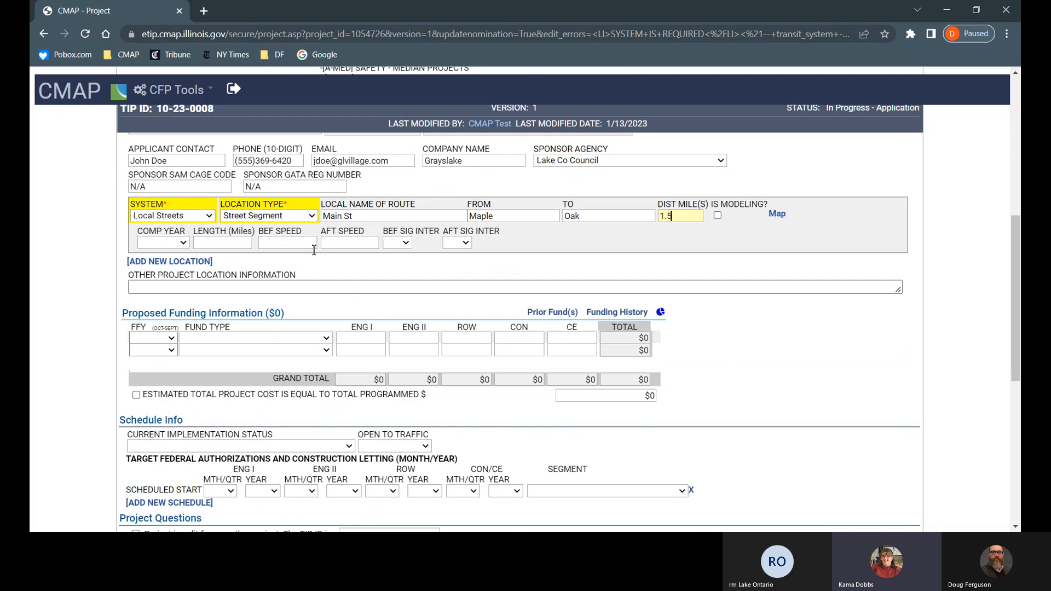
left_click(182, 242)
Step: Set completion year 2026-30, length 1.5 miles, before speed 35 and after speed 25
left_click(171, 403)
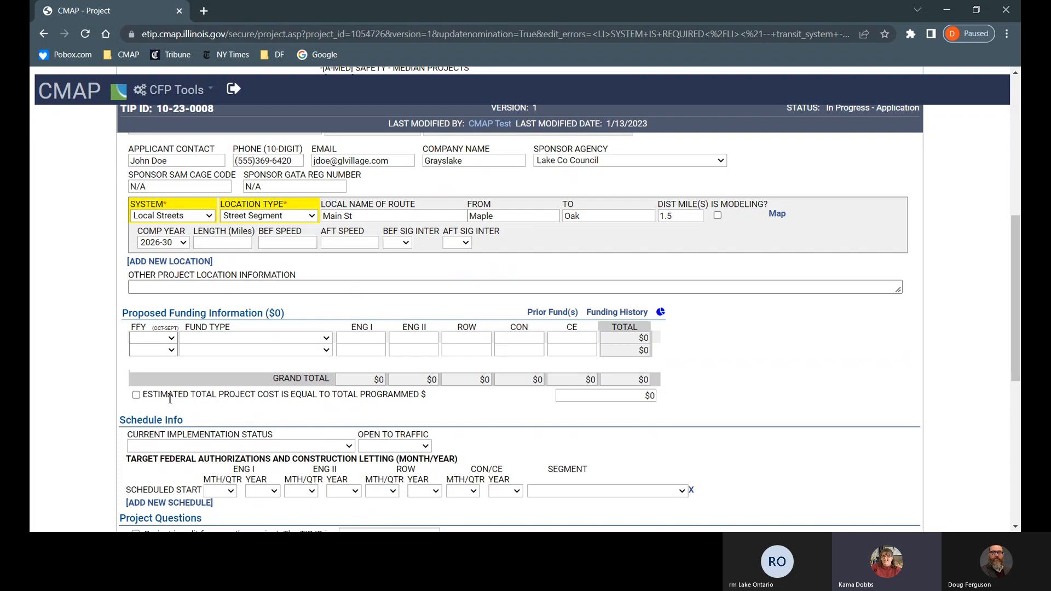
left_click(239, 245)
type("1.5")
key("Tab")
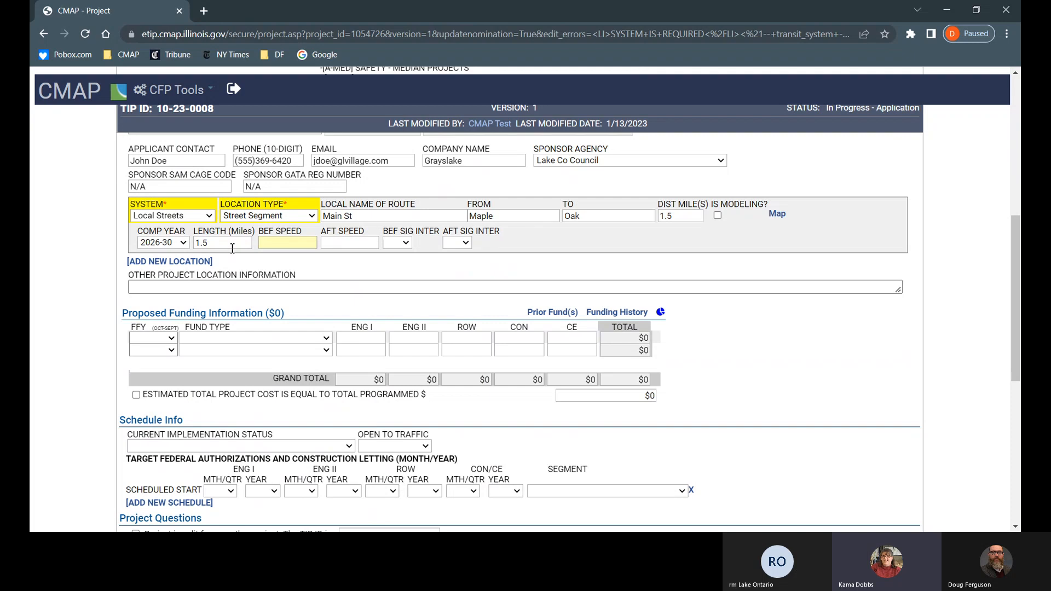
type("35")
key("Tab")
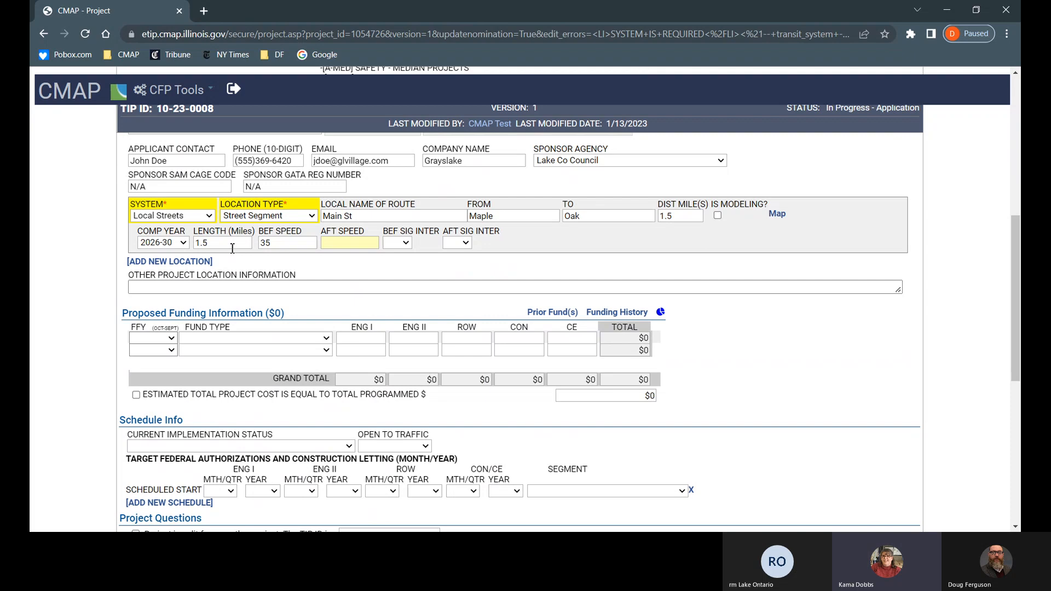
type("25")
key("Tab")
Step: Set signal interconnect to Yes both before and after
left_click(406, 280)
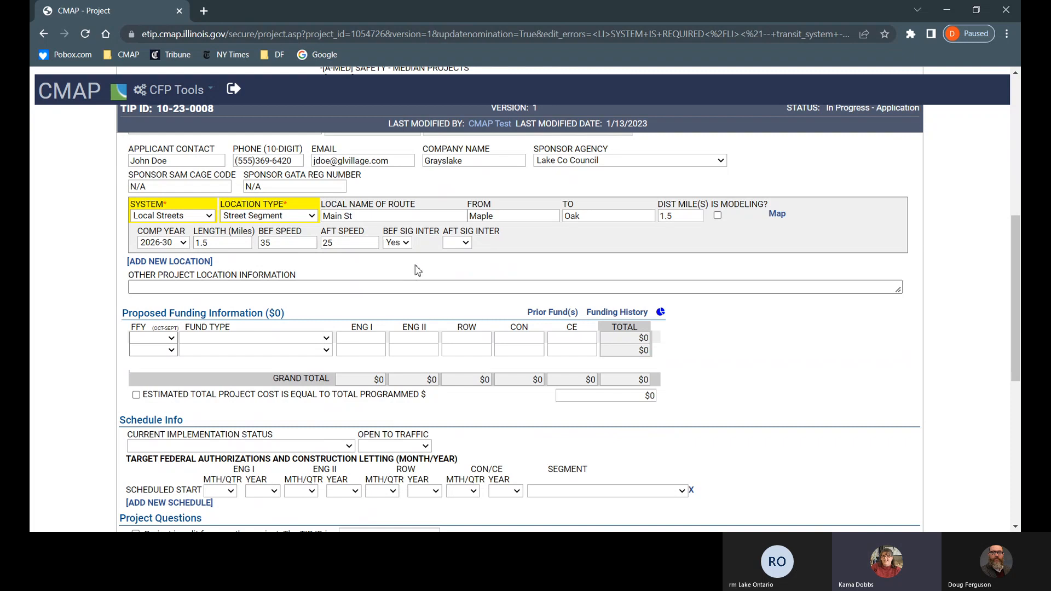
left_click(467, 242)
left_click(463, 281)
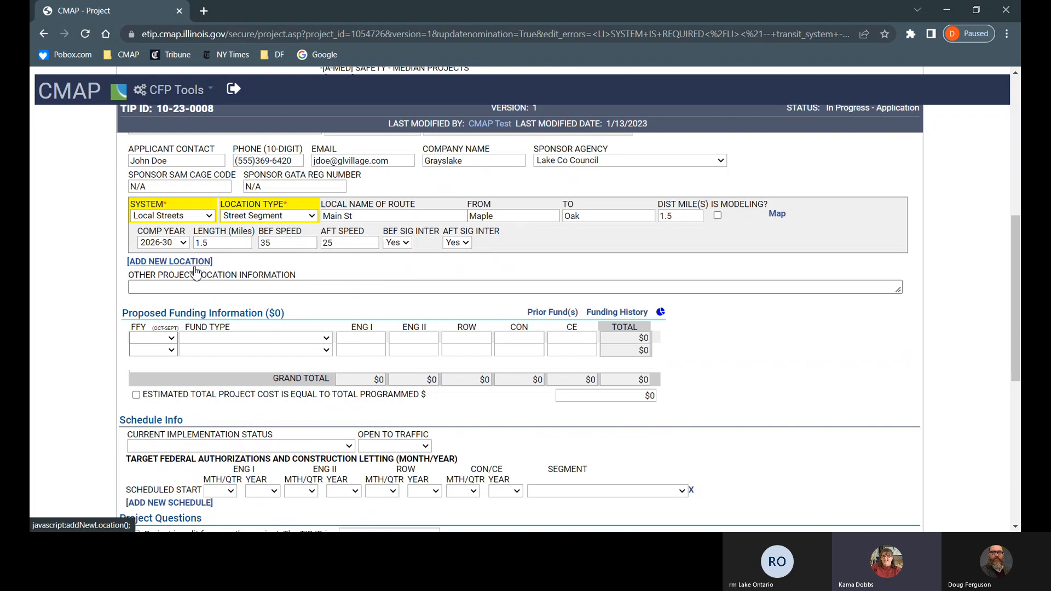
left_click(166, 288)
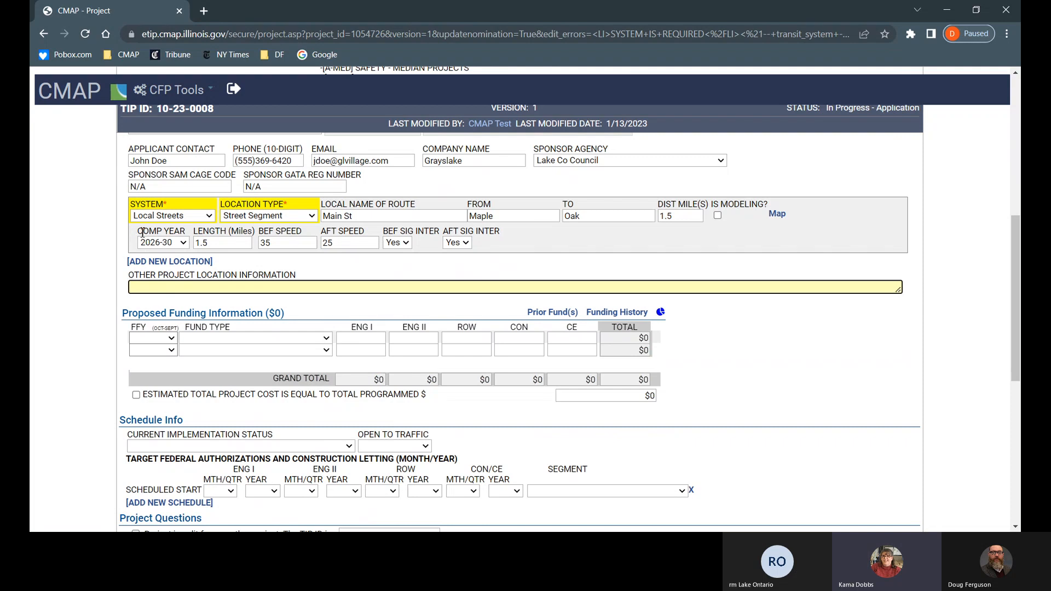
left_click(717, 217)
left_click(718, 216)
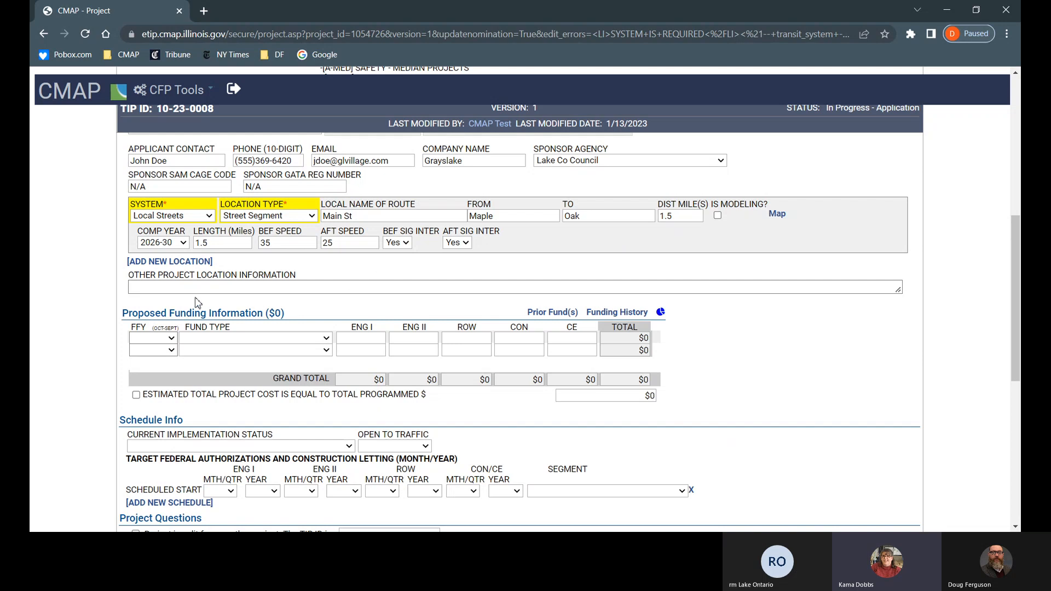
left_click(156, 289)
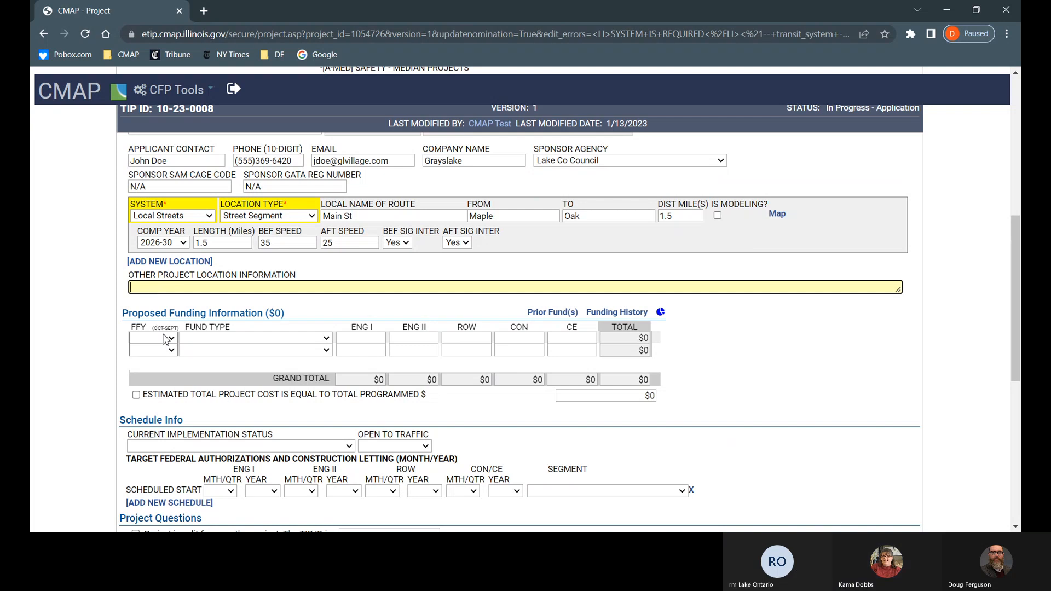
left_click(123, 317)
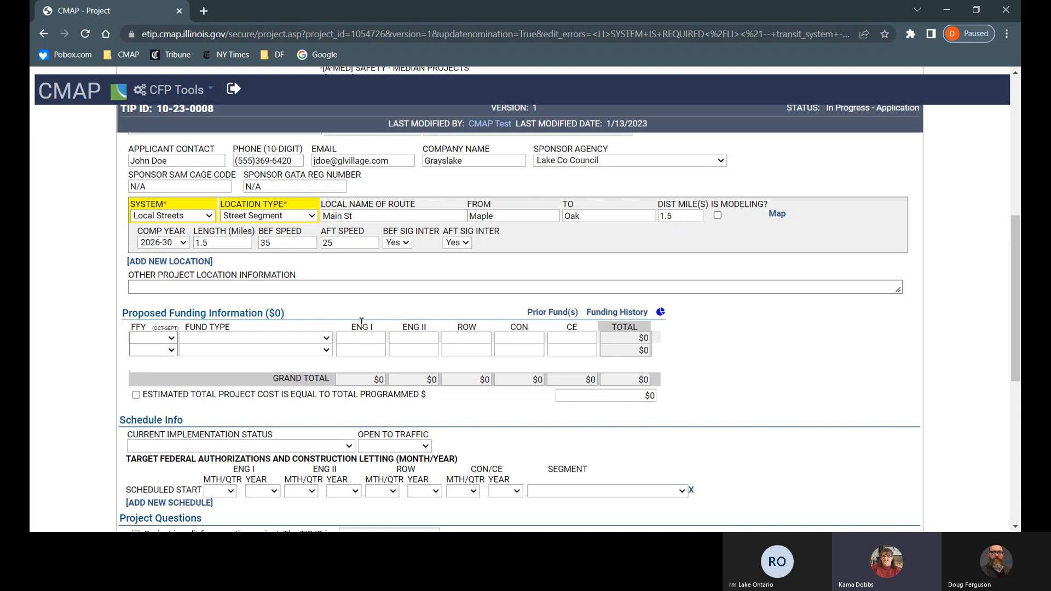
left_click(212, 219)
left_click(197, 282)
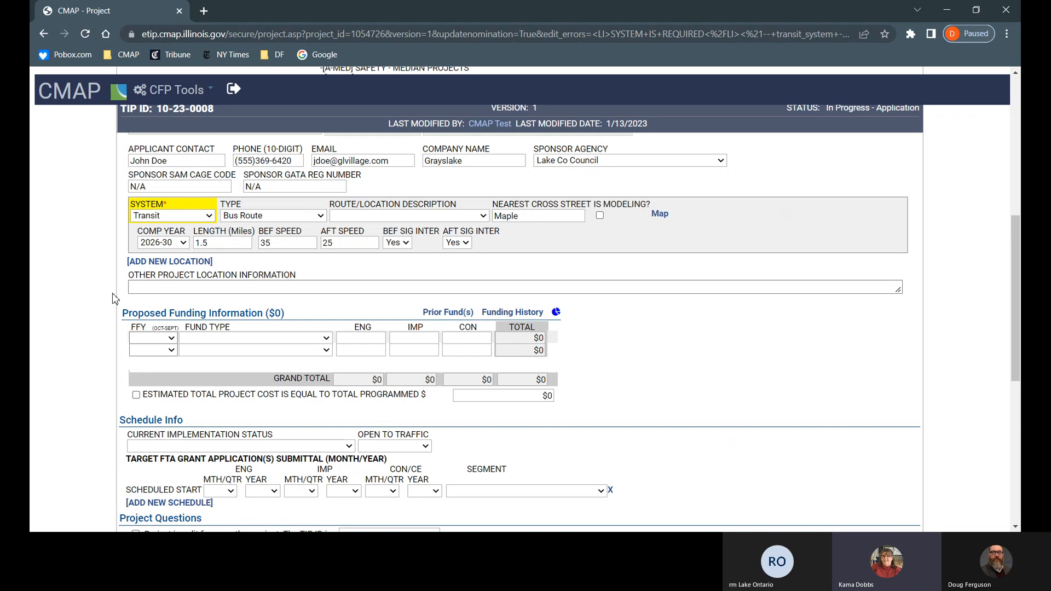
left_click(208, 219)
left_click(198, 253)
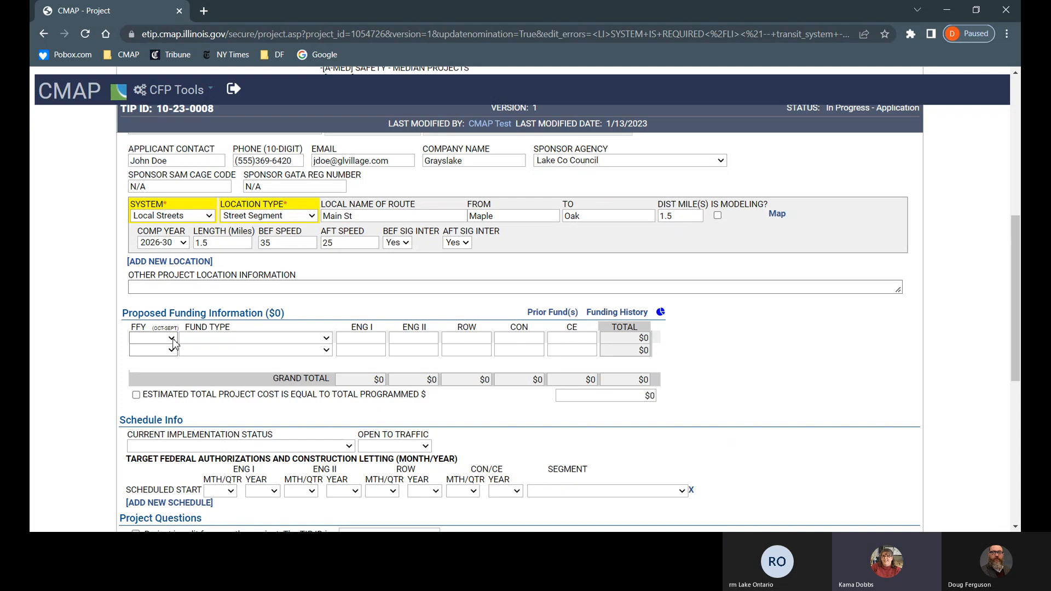
left_click(165, 436)
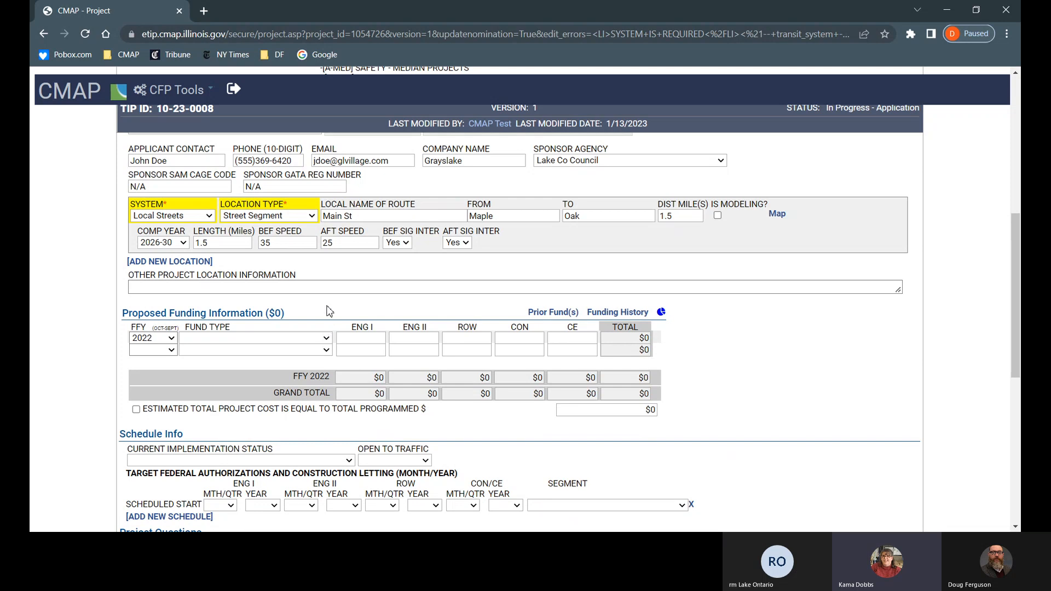
Step: Make the first FFY 2022 funding row Local Funds with $100,000 in ENG I
left_click(315, 224)
left_click(365, 334)
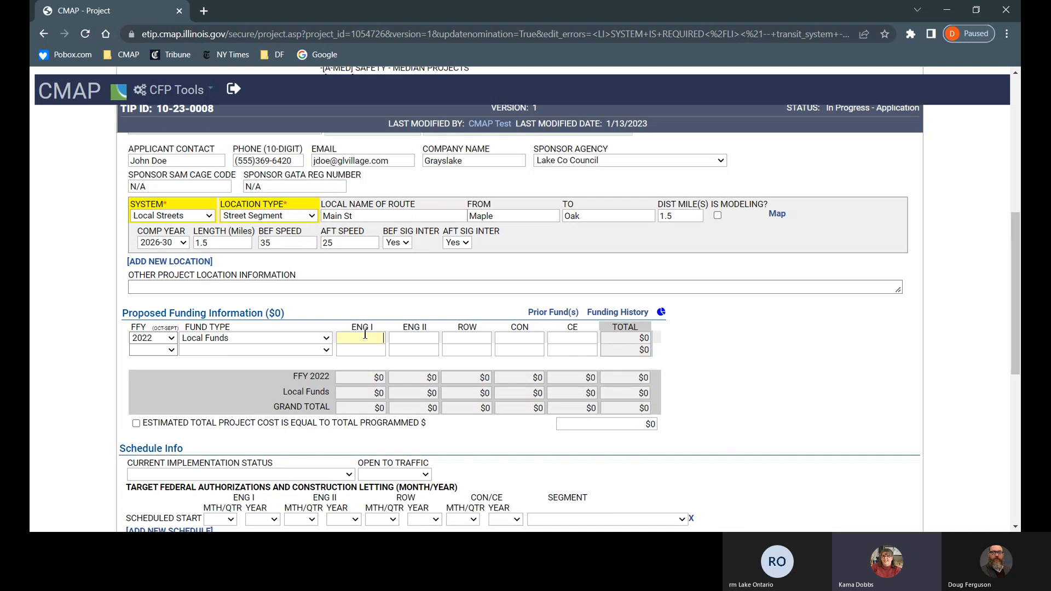
type("1")
type("00000")
key("Tab")
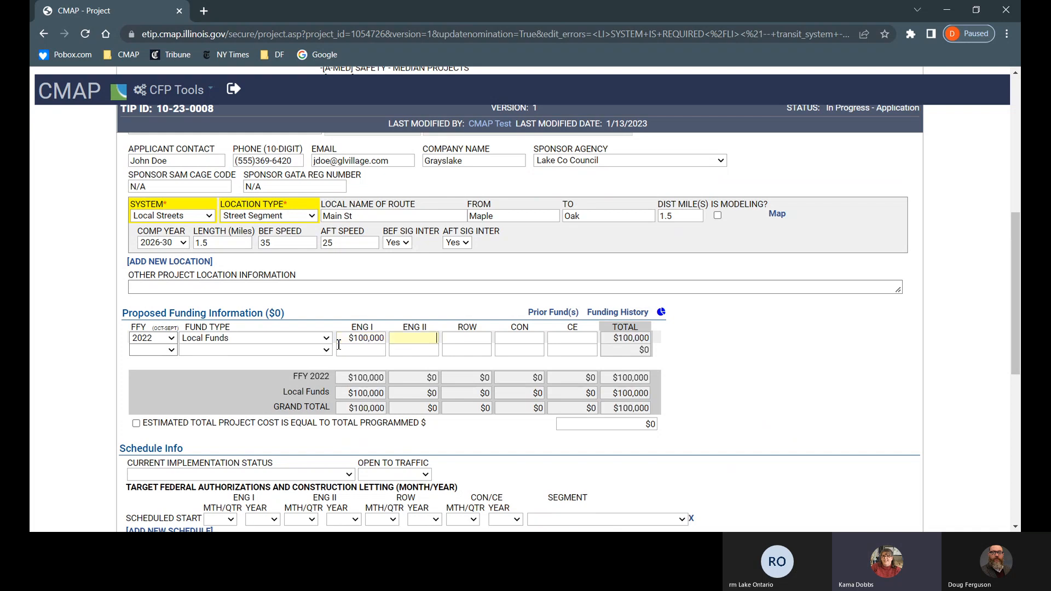
left_click(171, 353)
Step: Add a FFY 2025 Requested Federal row with $80,000 in ENG II
left_click(173, 356)
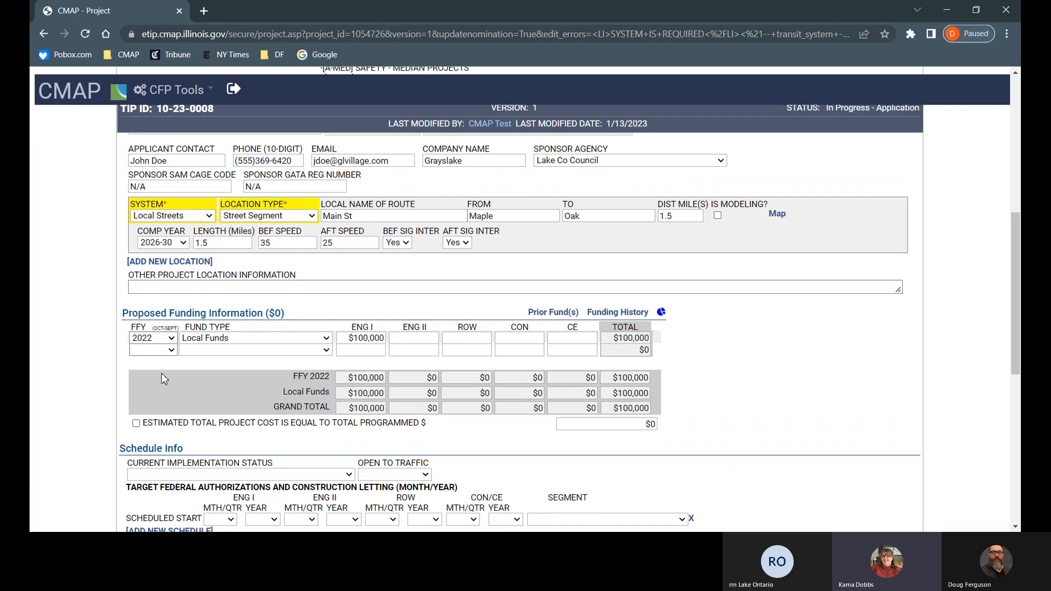
left_click(161, 462)
left_click(328, 351)
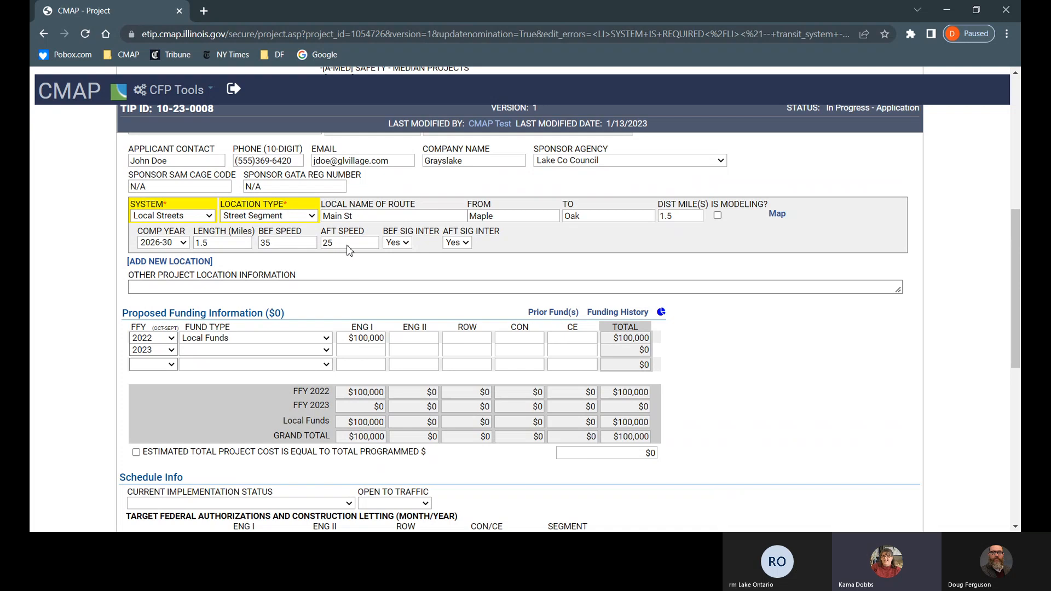
left_click(308, 185)
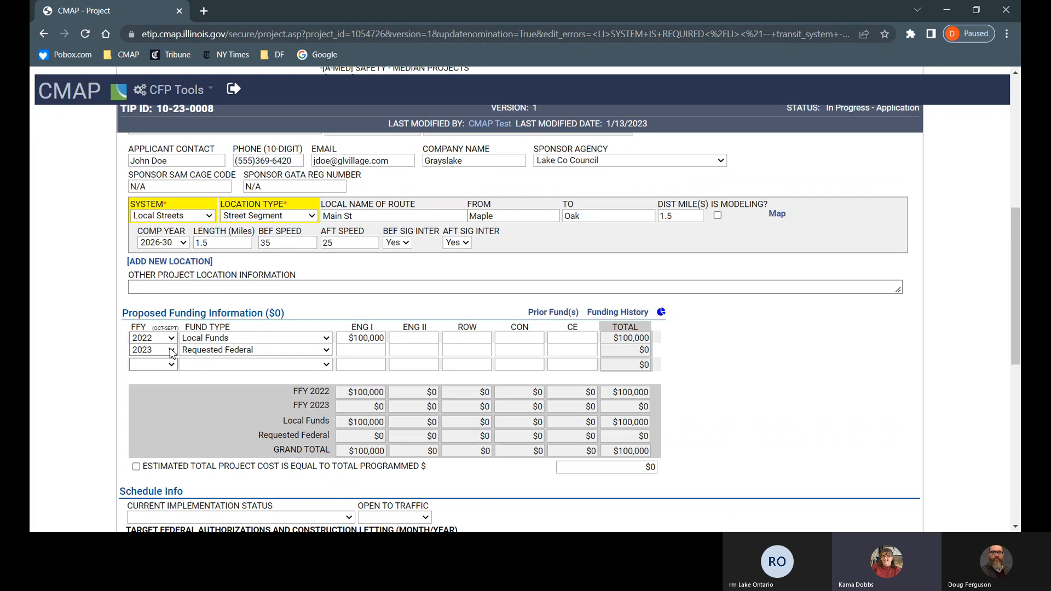
left_click(423, 349)
type("80000")
left_click(173, 350)
left_click(168, 376)
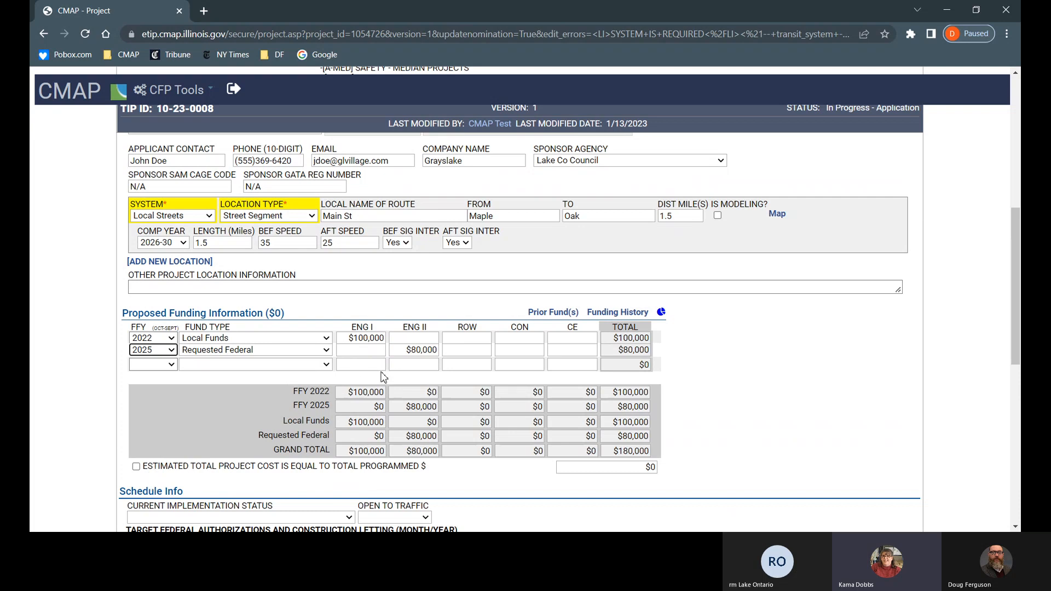
Step: Add a FFY 2025 Local Funds row with $20,000 in ENG II
left_click(172, 365)
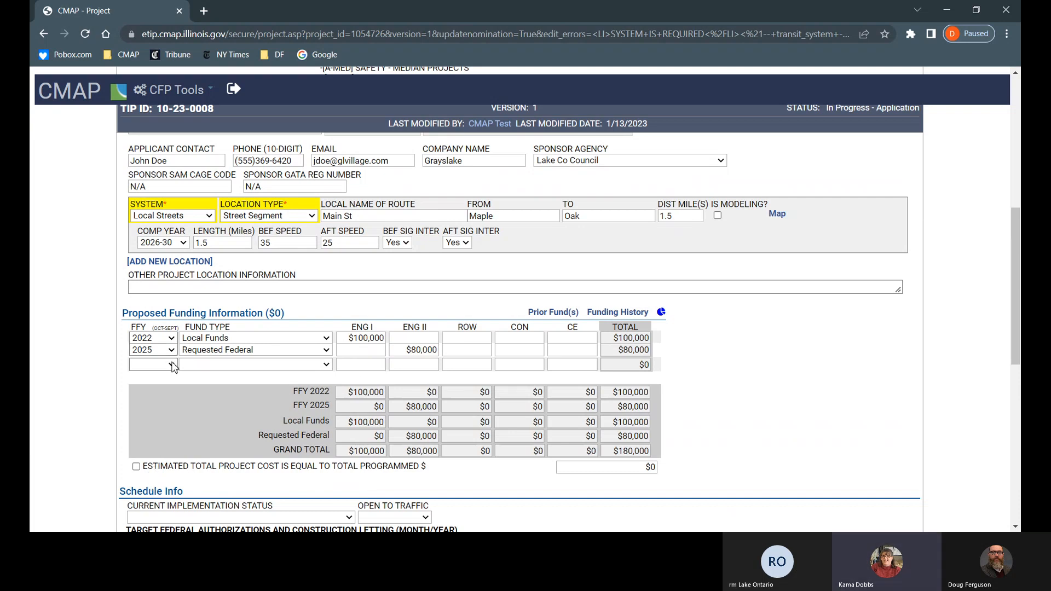
left_click(174, 327)
left_click(244, 365)
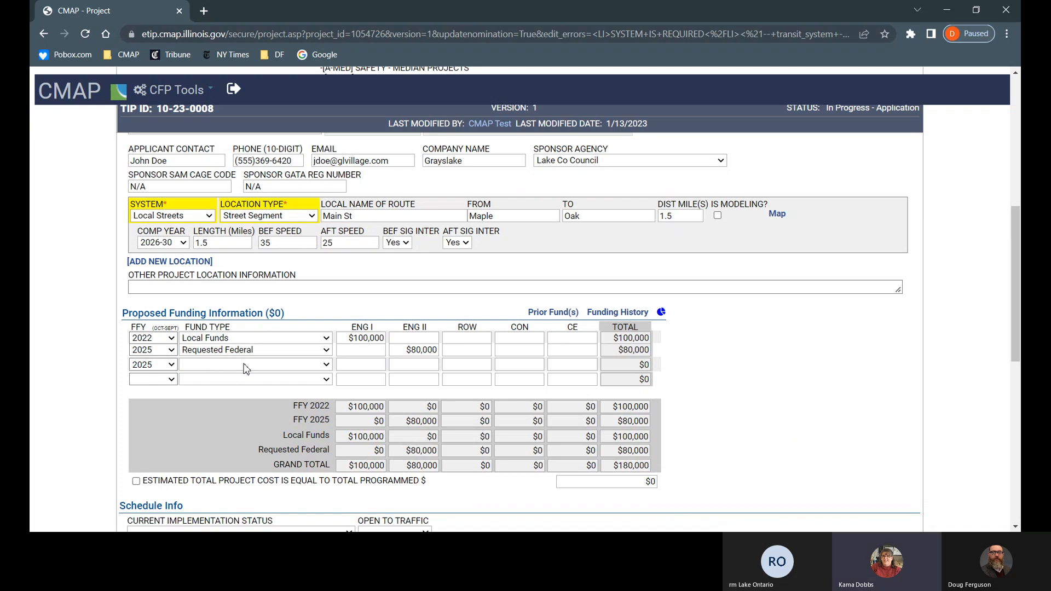
left_click(239, 371)
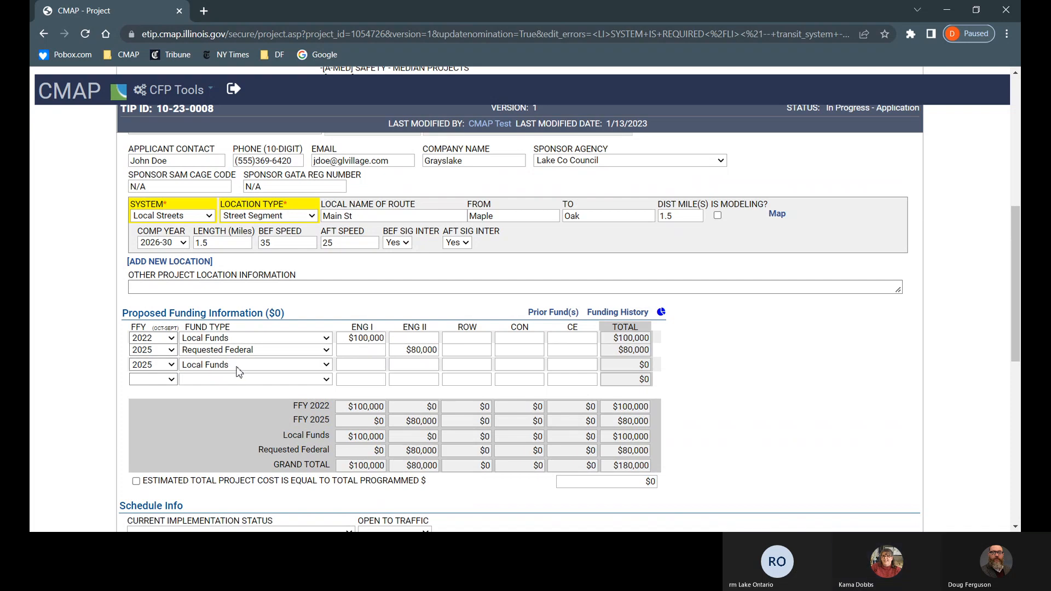
key("Tab")
type("20000")
key("Tab")
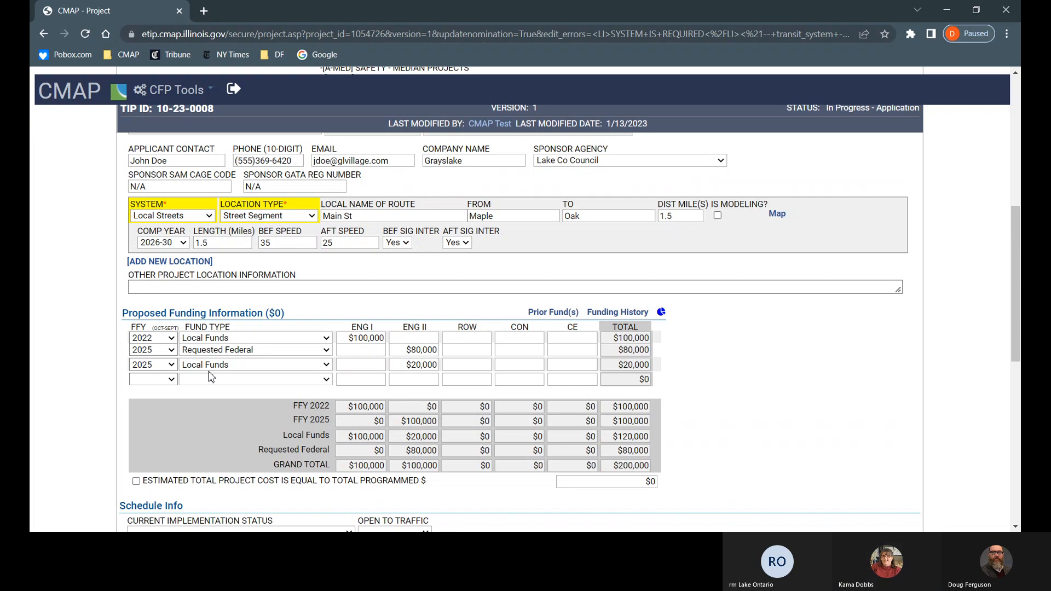
type("re")
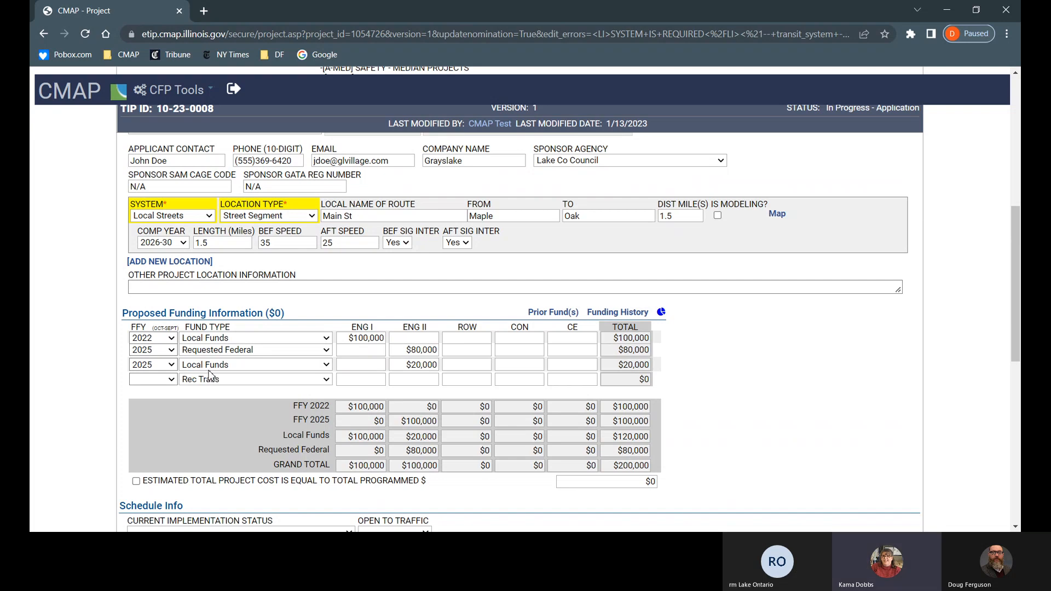
type("f")
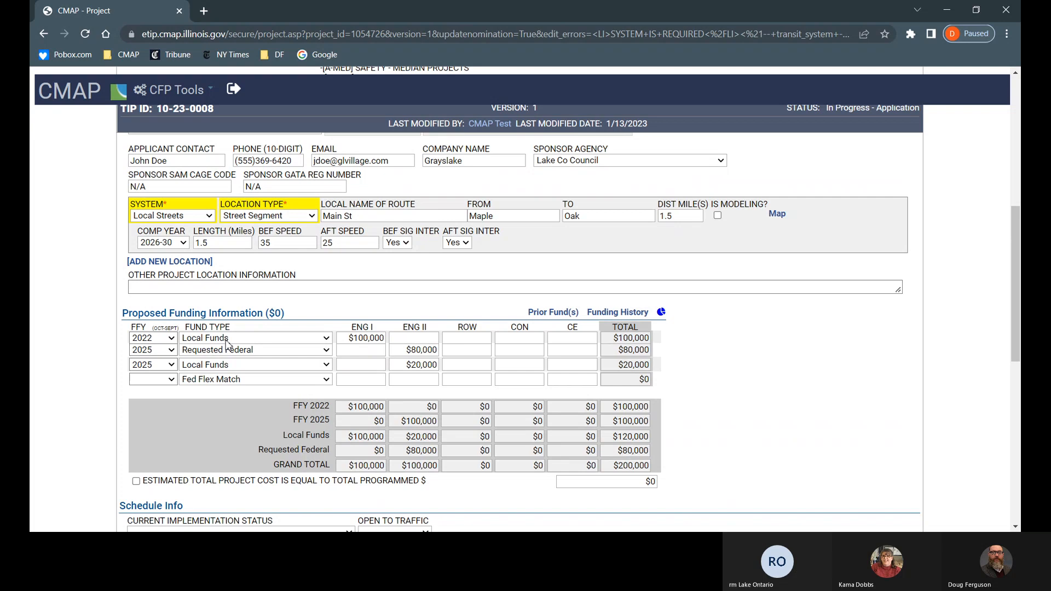
type("r")
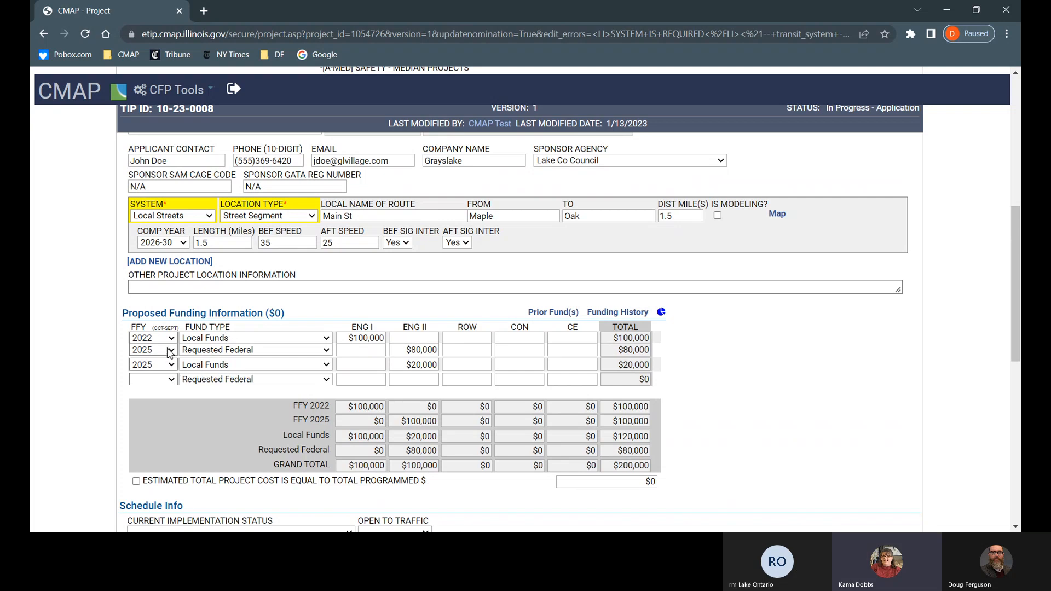
Step: Add FFY 2026 ROW rows: Requested Federal $80,000 and Local Funds $20,000
left_click(168, 350)
left_click(446, 384)
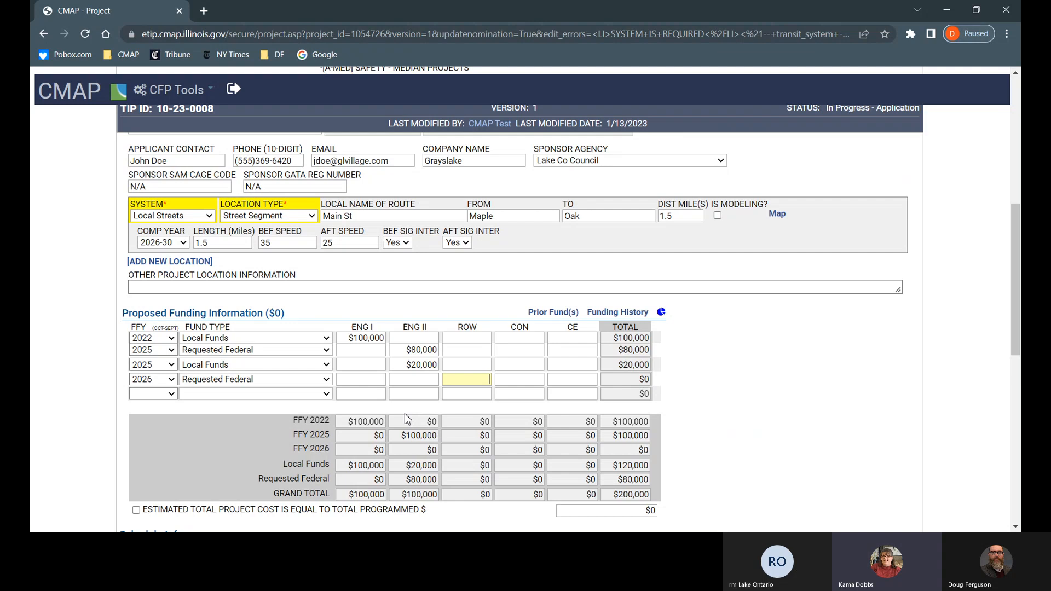
type("80000")
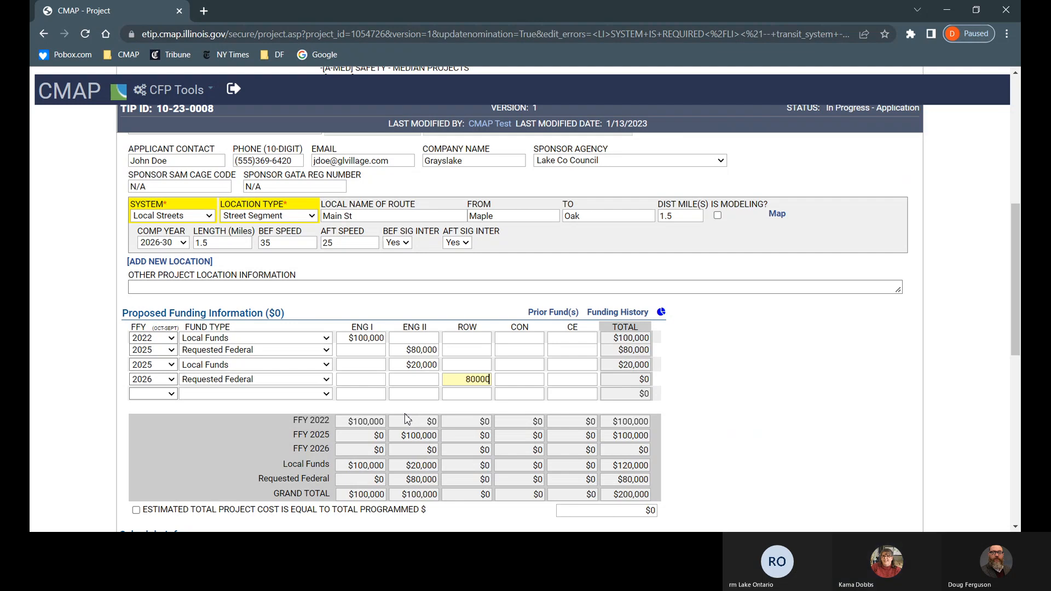
key("Tab")
left_click(172, 398)
left_click(168, 364)
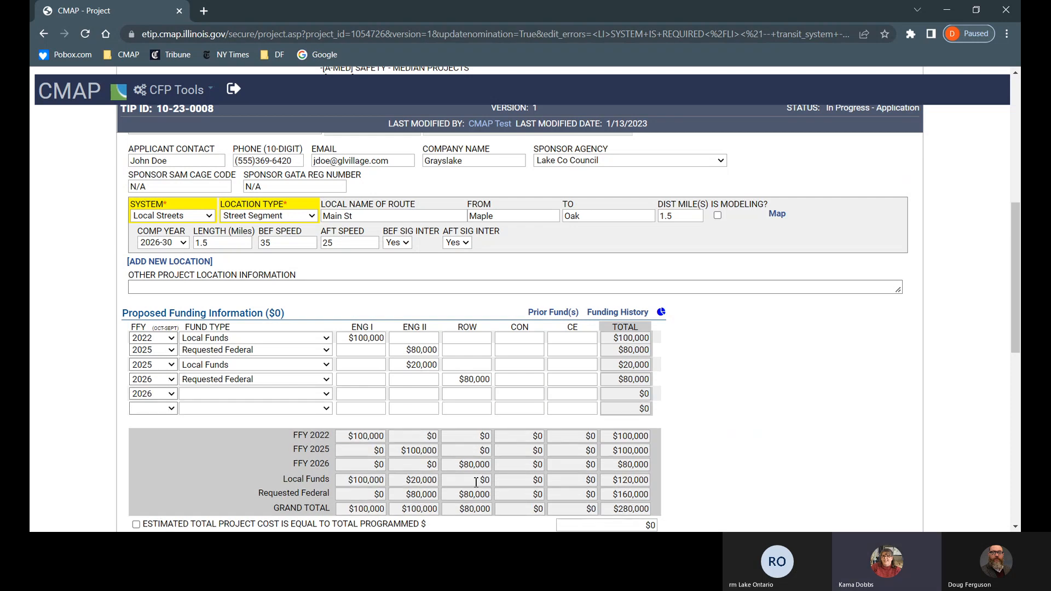
left_click(326, 396)
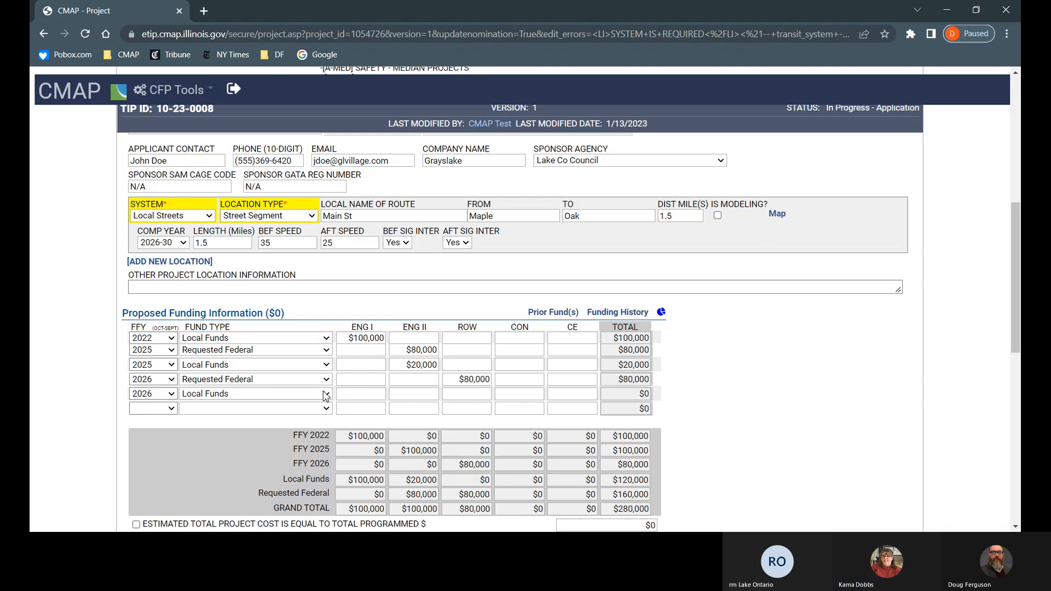
left_click(465, 394)
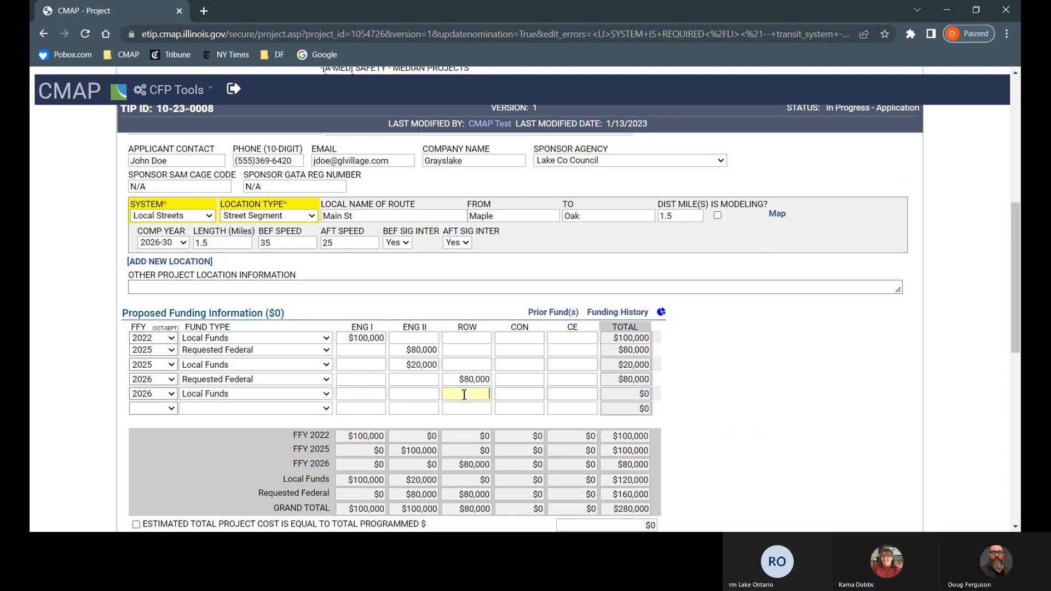
type("20,000")
key("Tab")
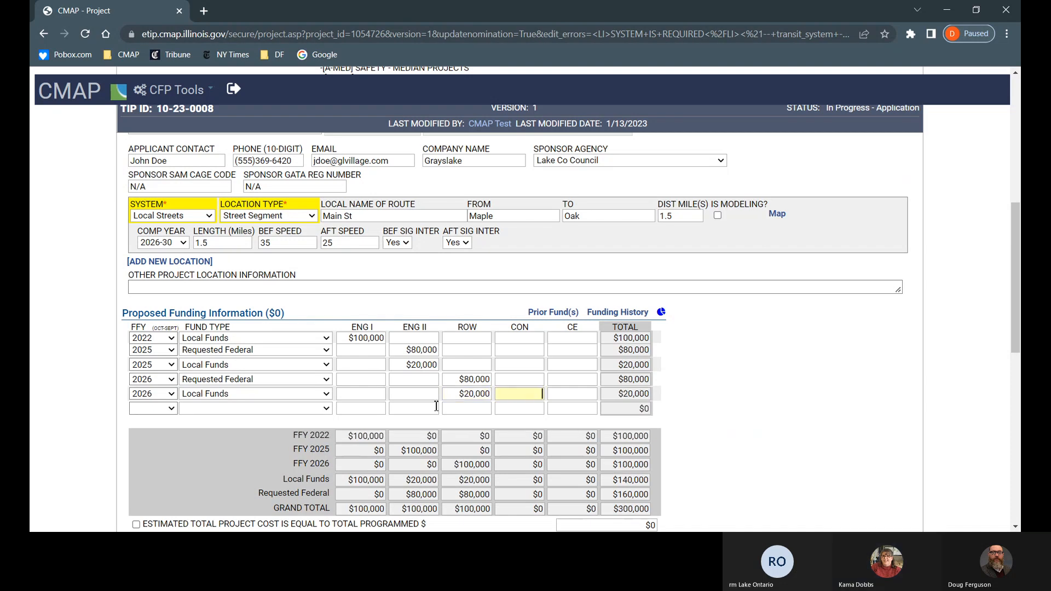
left_click(173, 411)
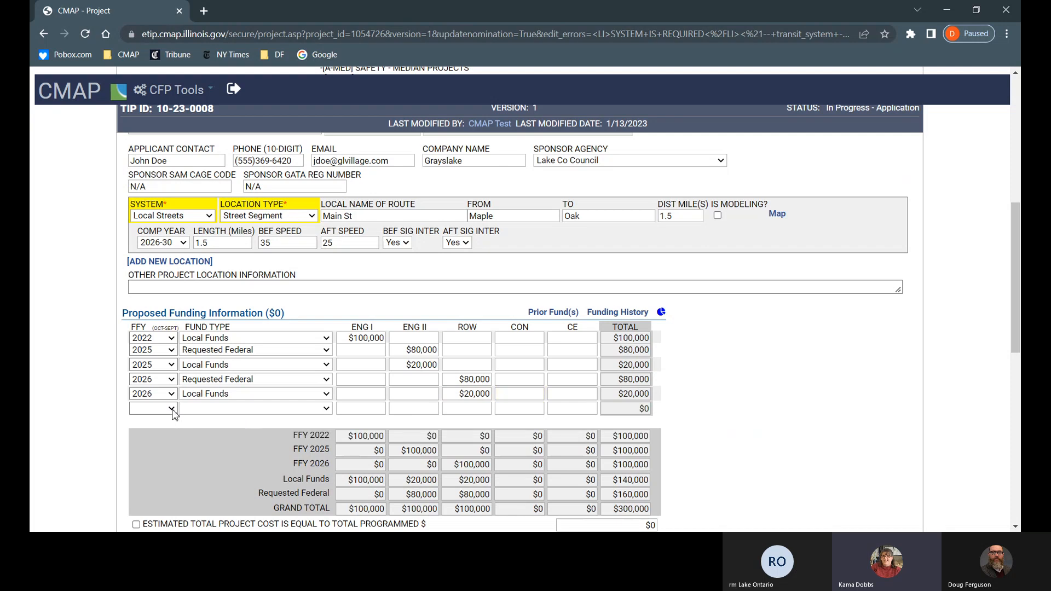
Step: Add a FFY 2028 Requested Federal row with CON $800,000 and CE $8,000
left_click(172, 406)
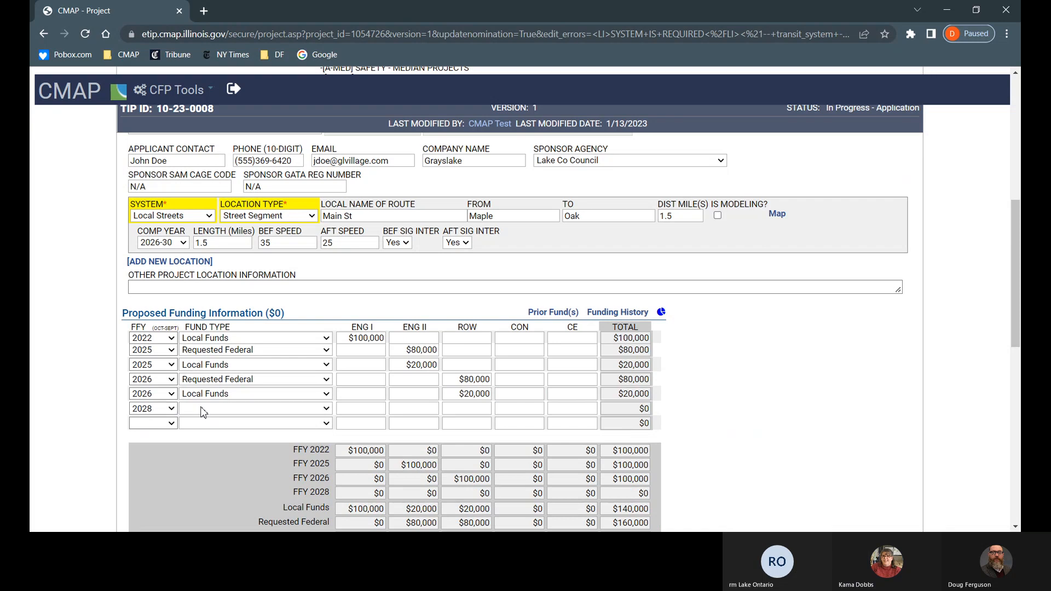
left_click(205, 412)
key("r")
left_click(526, 412)
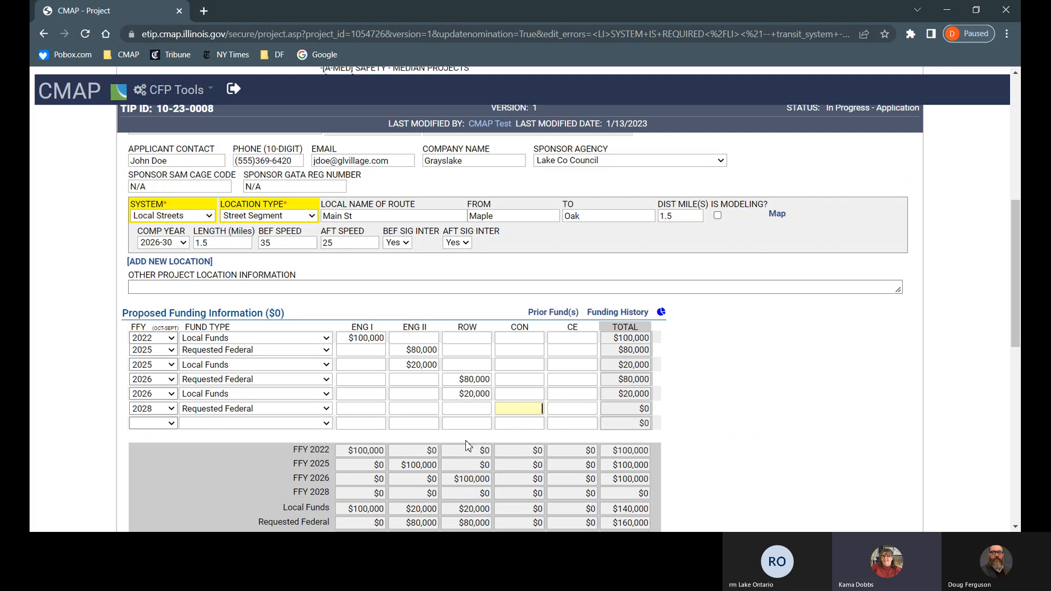
type("800000")
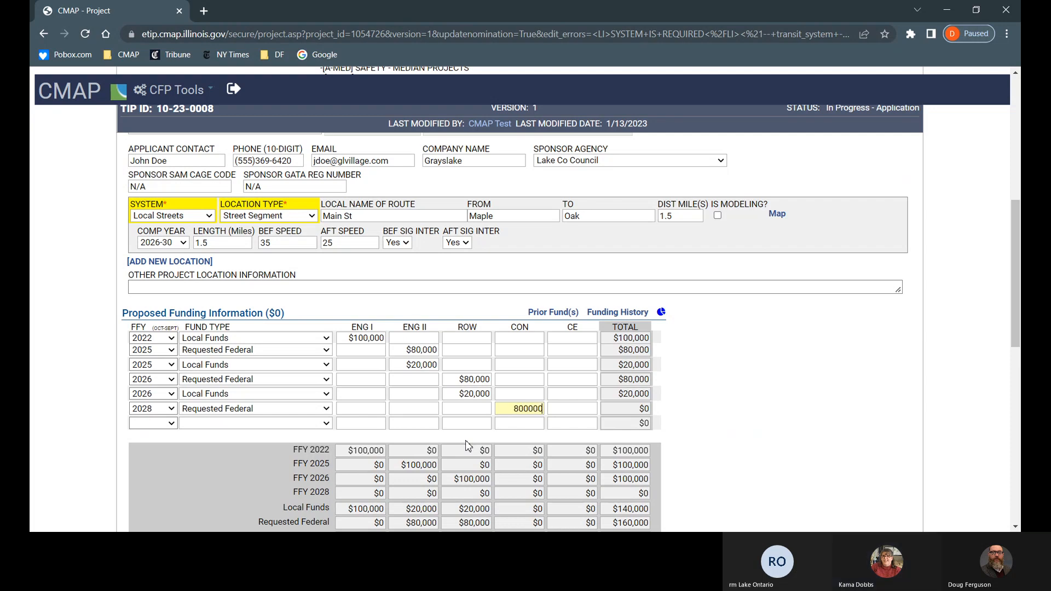
key("Tab")
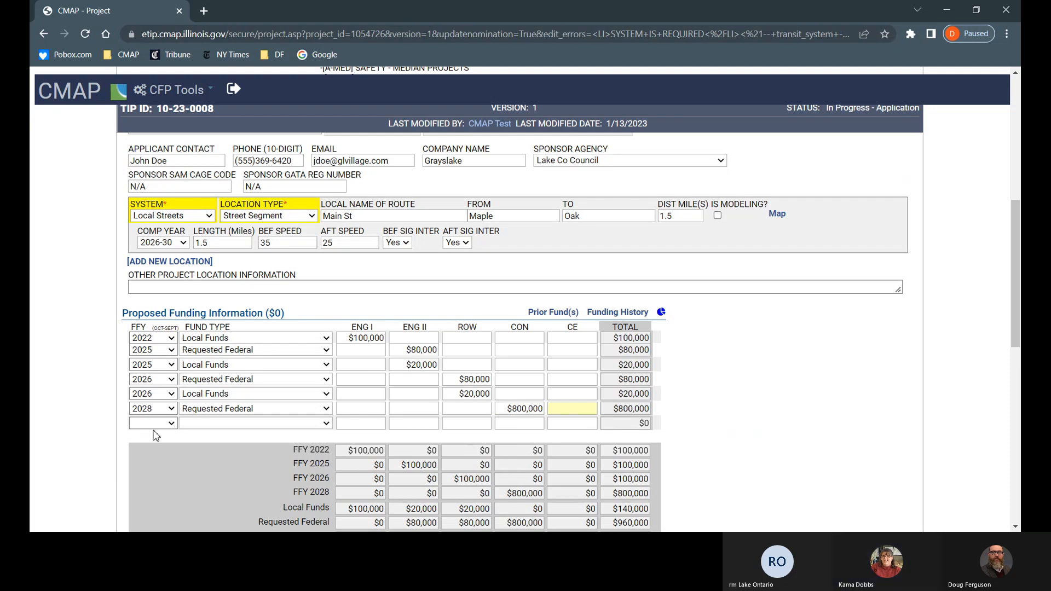
type("8000")
key("Tab")
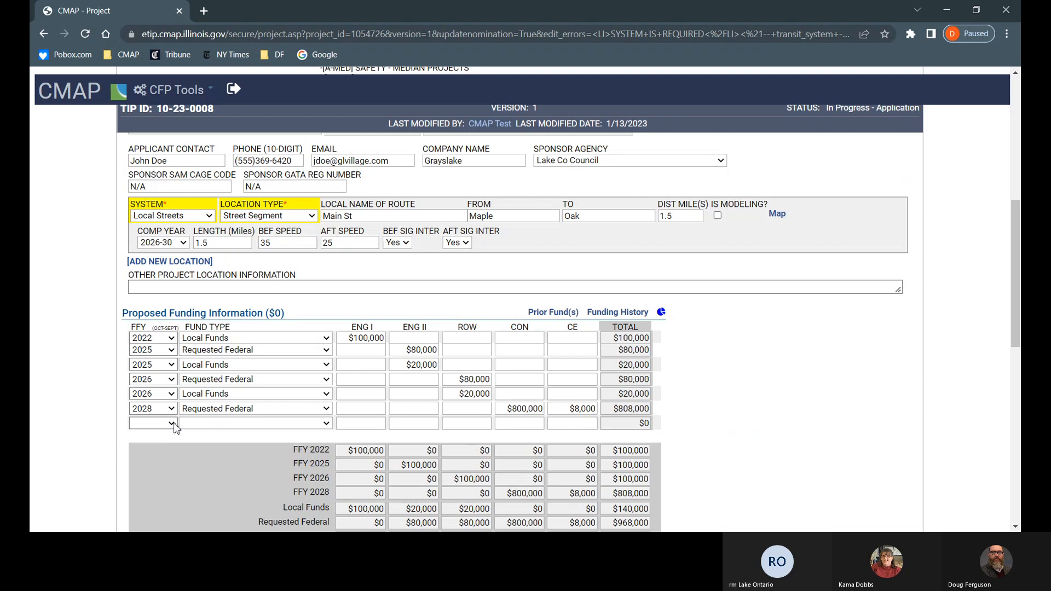
Step: Add a FFY 2028 Local Funds row with CON $200,000 and CE $2,000
left_click(174, 423)
type("2028")
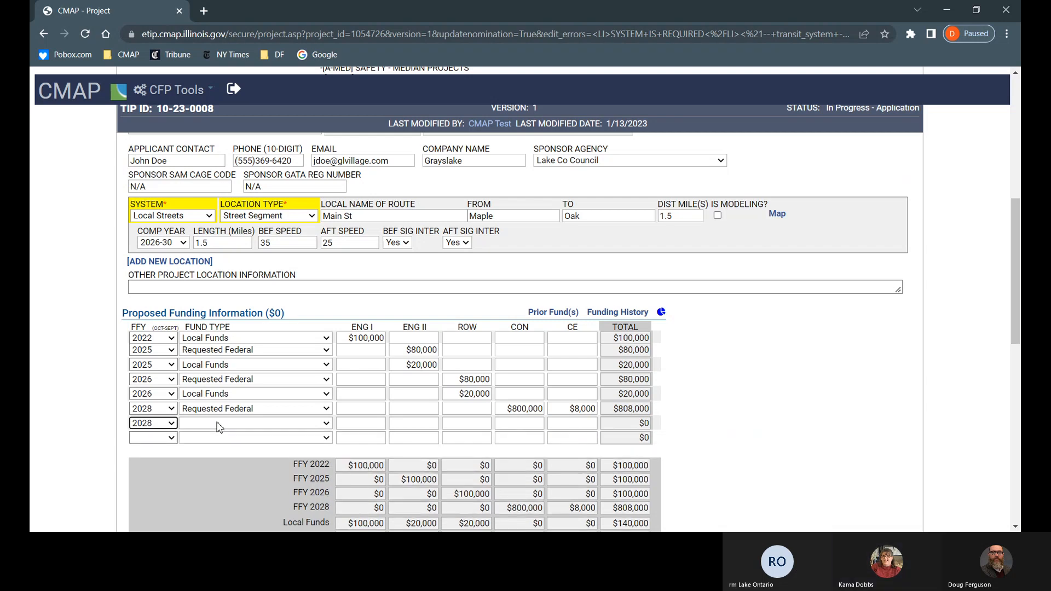
left_click(218, 427)
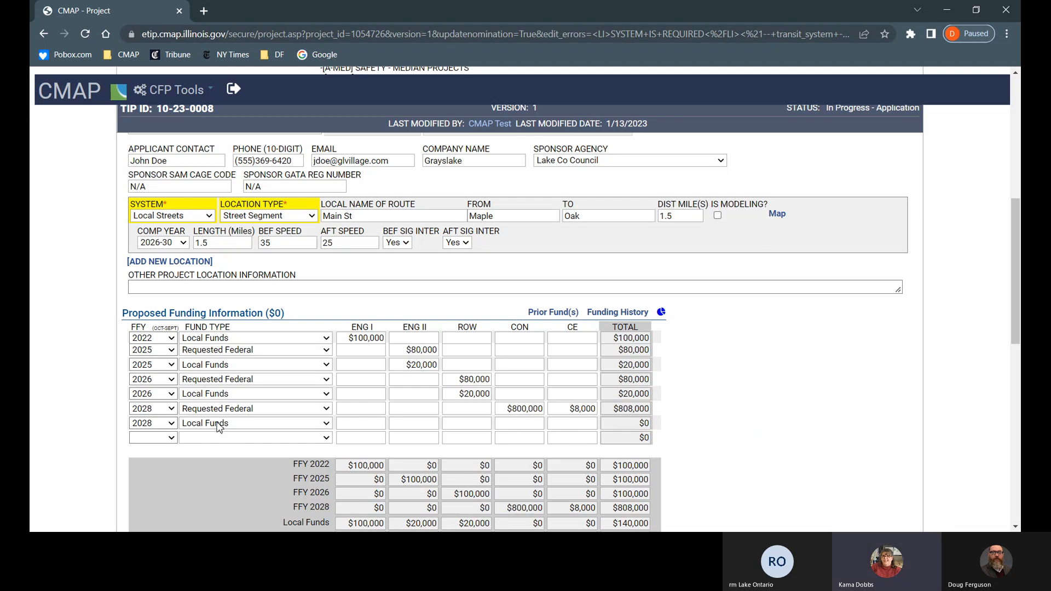
key("Tab")
key("Tab")
key("Tab")
type("200000")
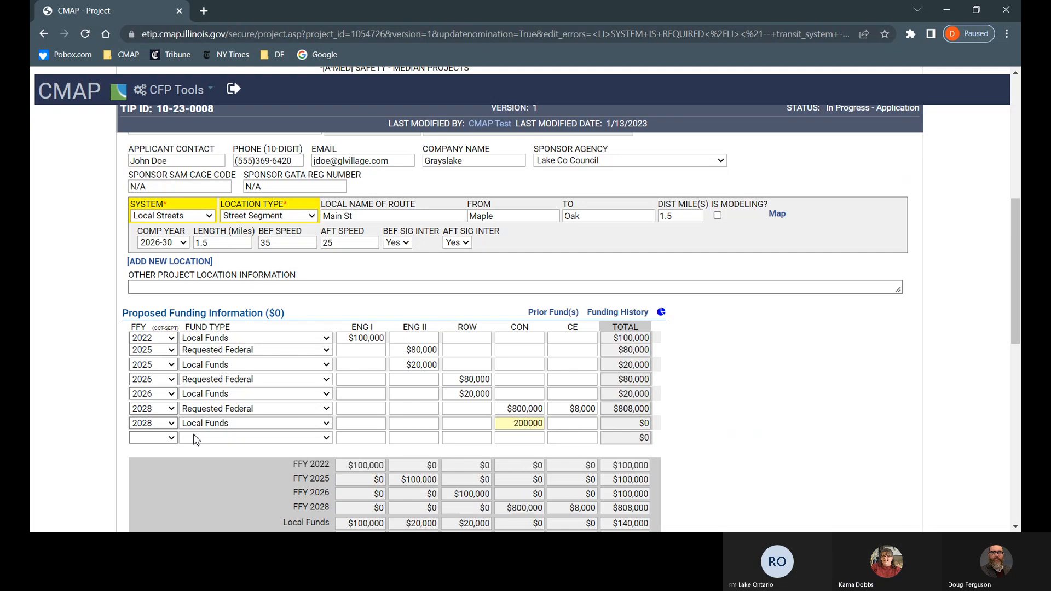
key("Tab")
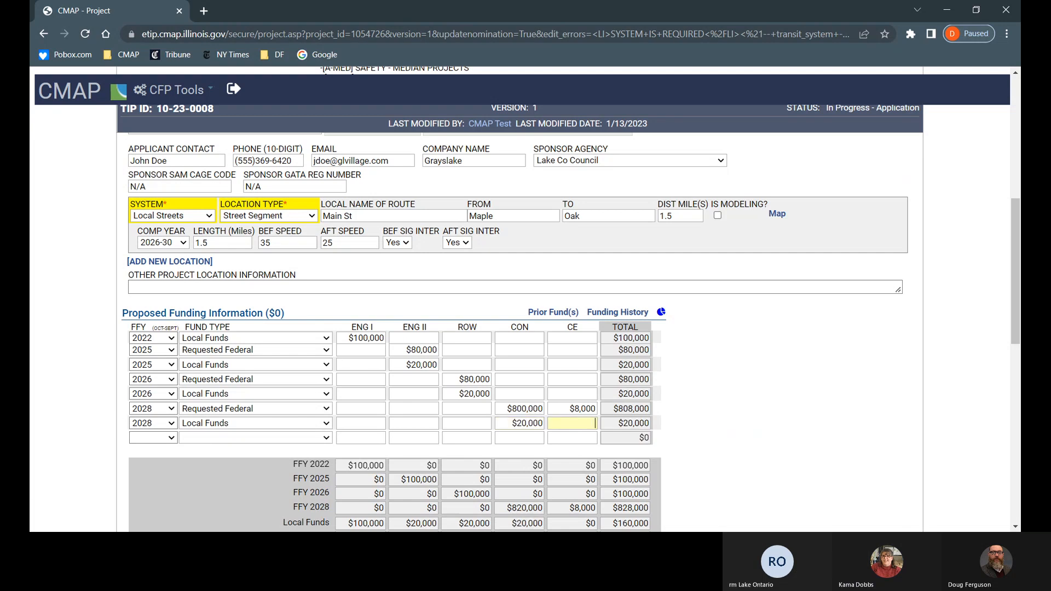
left_click(533, 428)
type("0")
left_click(578, 429)
type("2000")
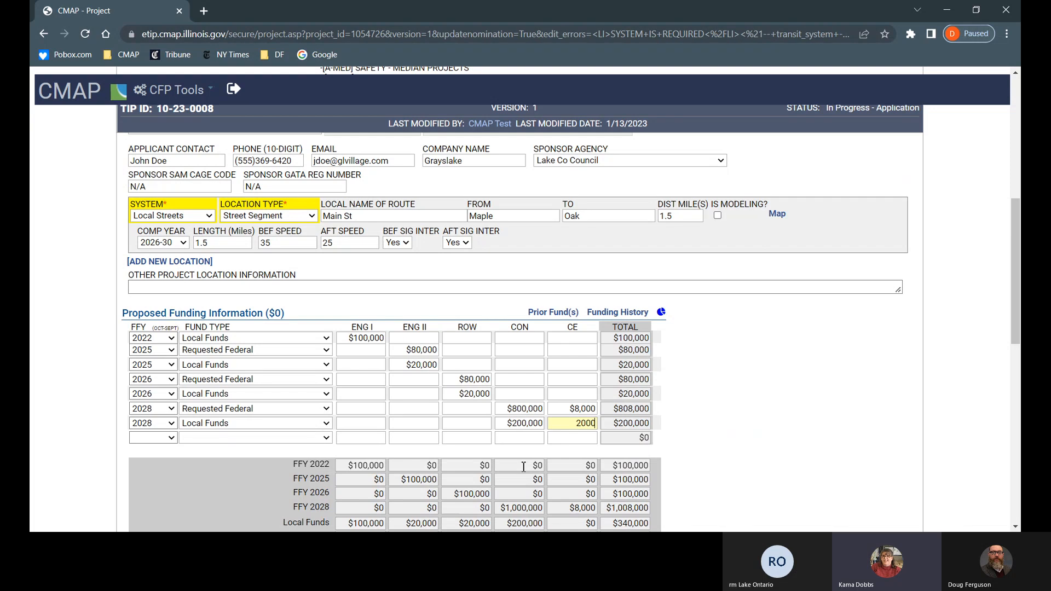
key("Tab")
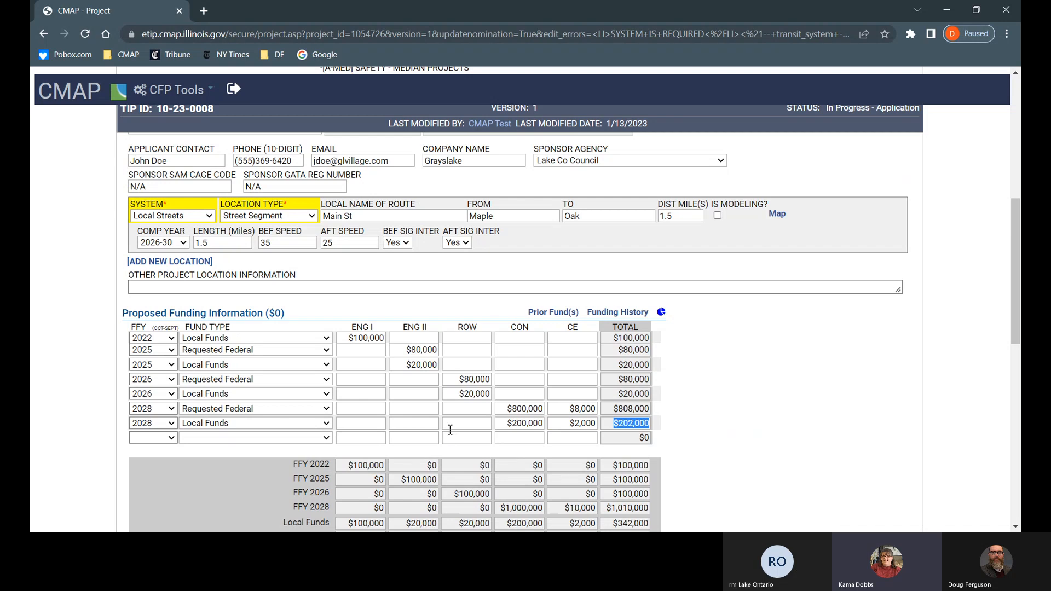
Step: Add another FFY 2028 Local Funds row with $50,000 CON, bringing the total to $1,360,000
left_click(171, 439)
left_click(170, 426)
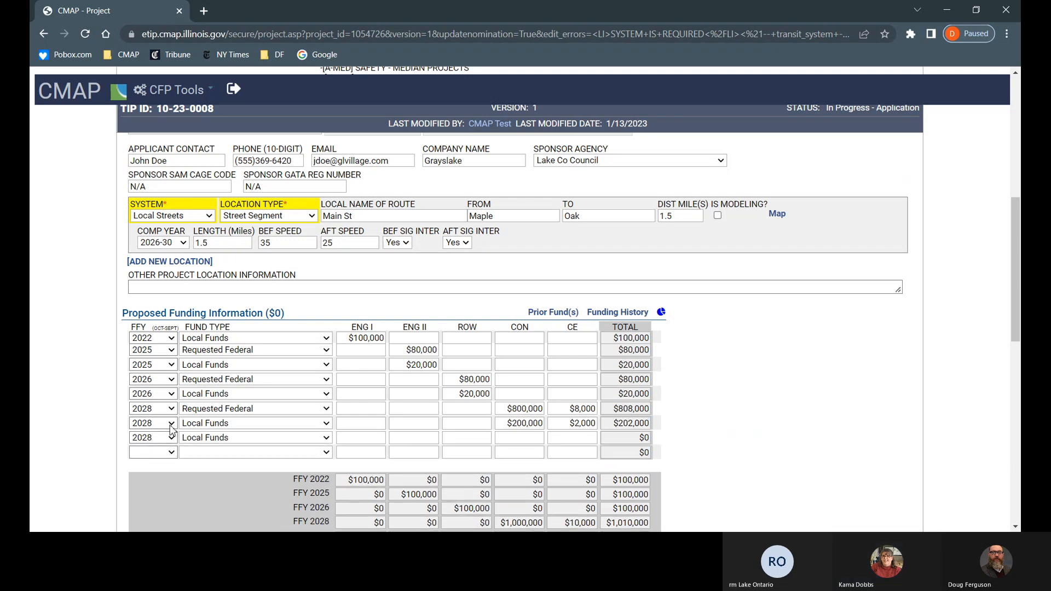
key("Tab")
key("Tab")
key("Tab")
key("Tab")
type("50000")
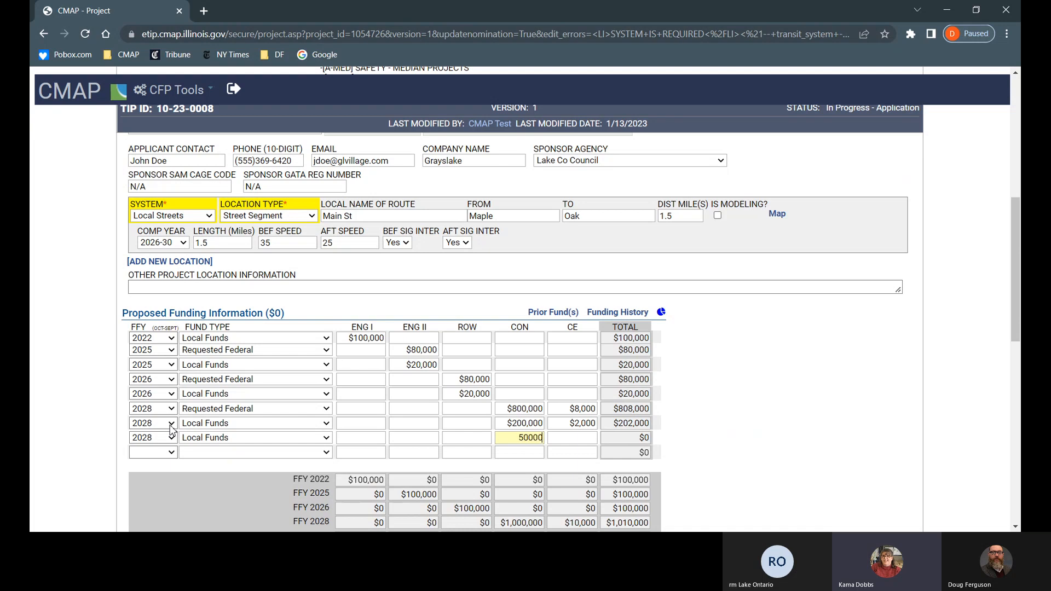
key("Tab")
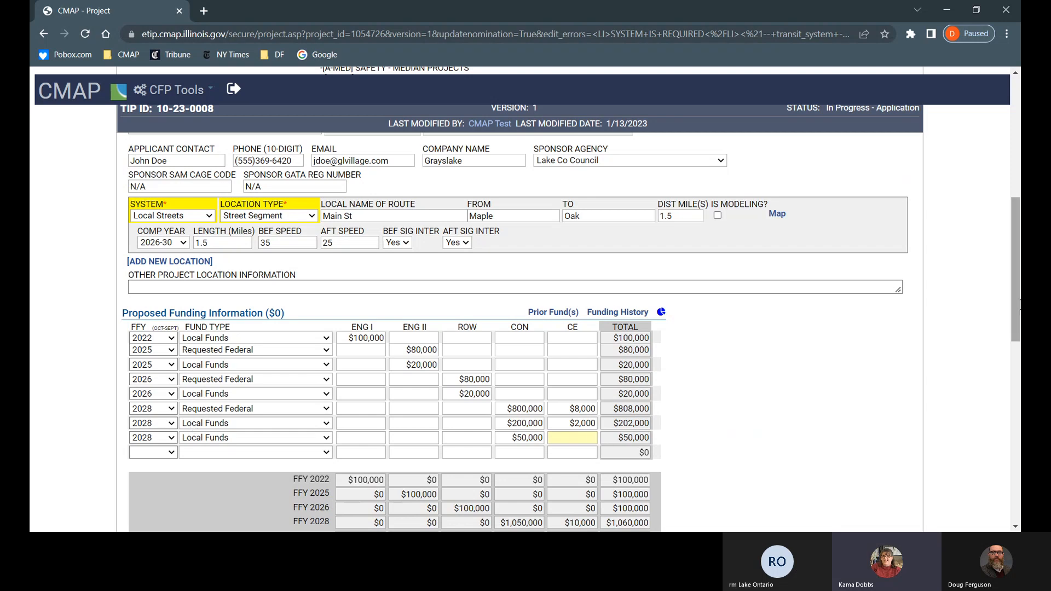
left_click_drag(1020, 304, 1019, 344)
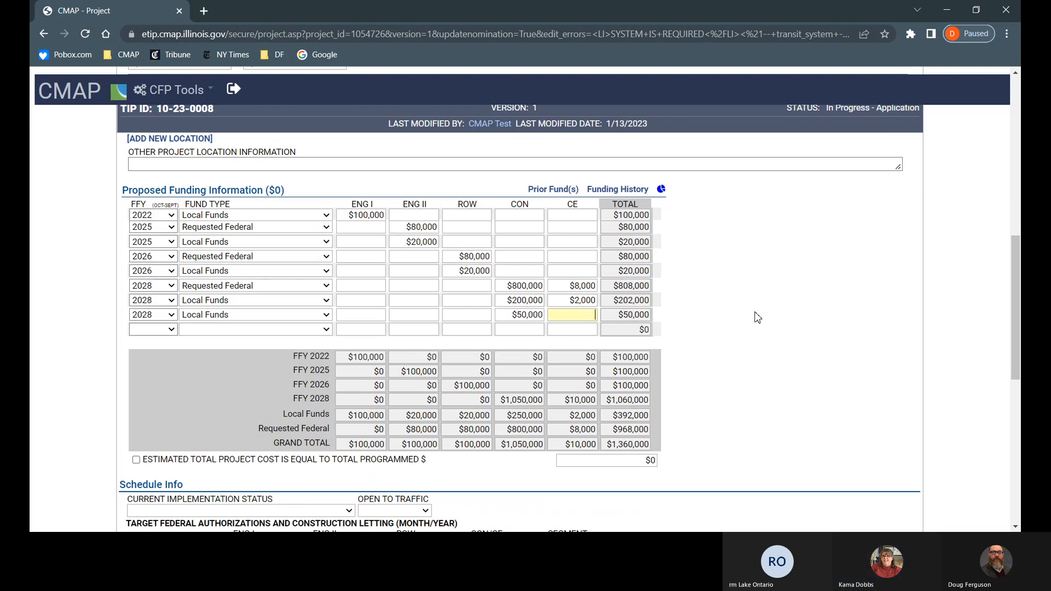
left_click(757, 318)
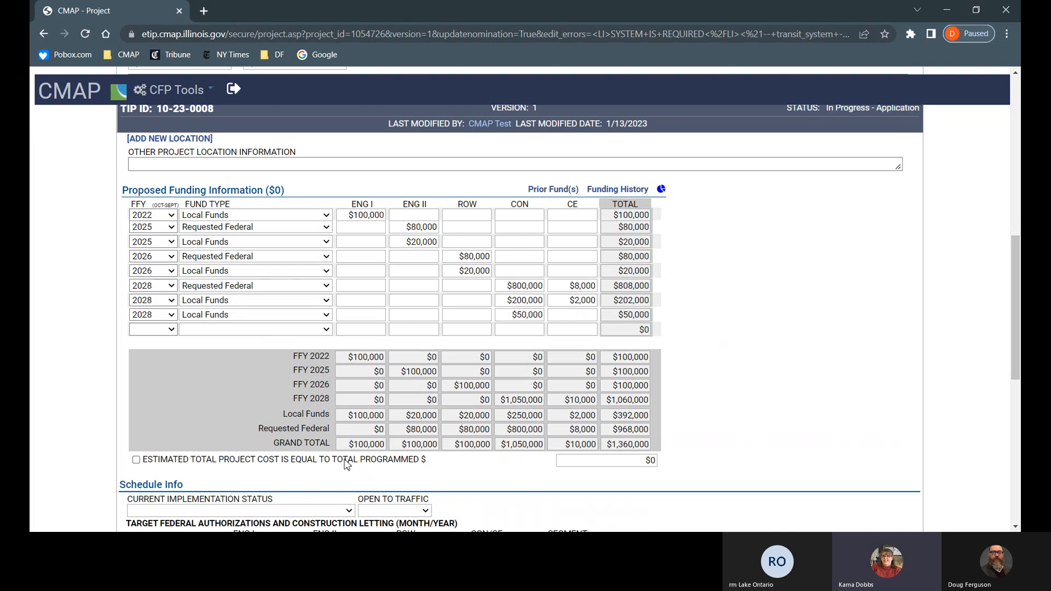
Step: Change the 2026 Requested Federal ROW to $100,000 and switch the $20,000 ROW line to Trans Credit - Local/State Hwy
left_click(312, 424)
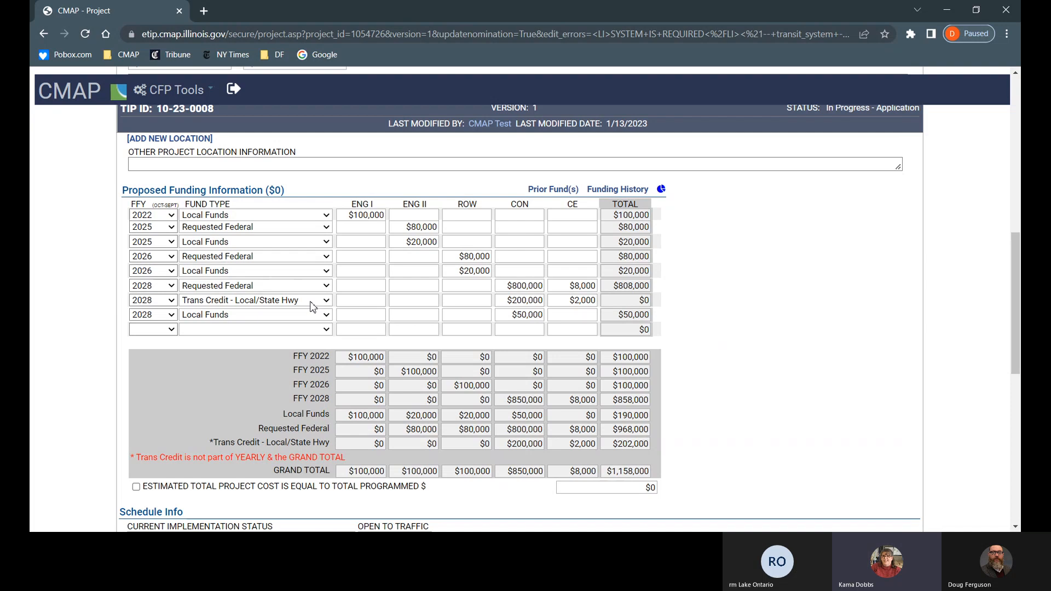
left_click(289, 316)
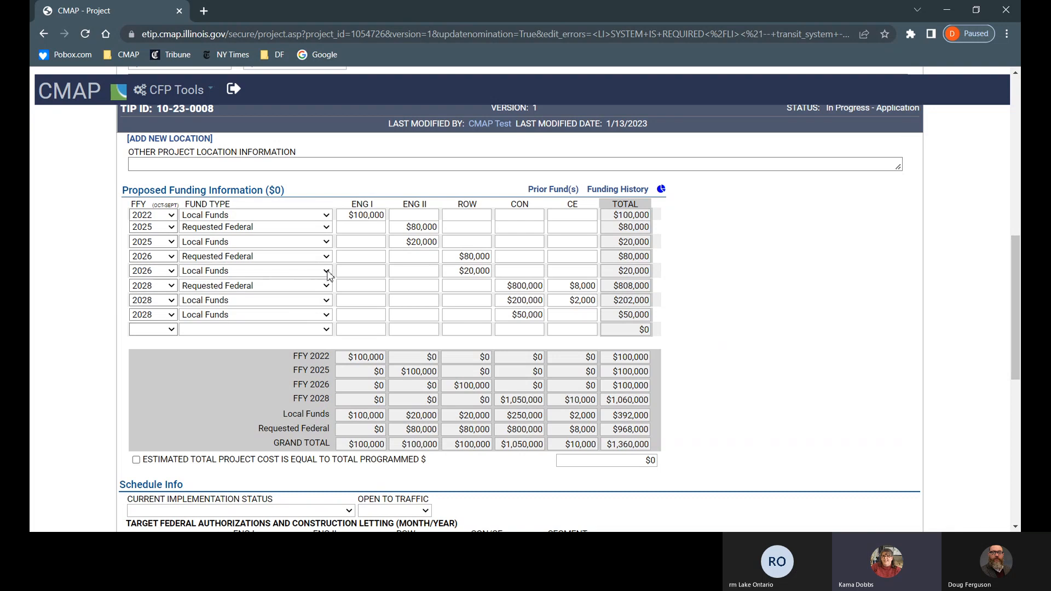
left_click(466, 258)
type("10")
key("Delete")
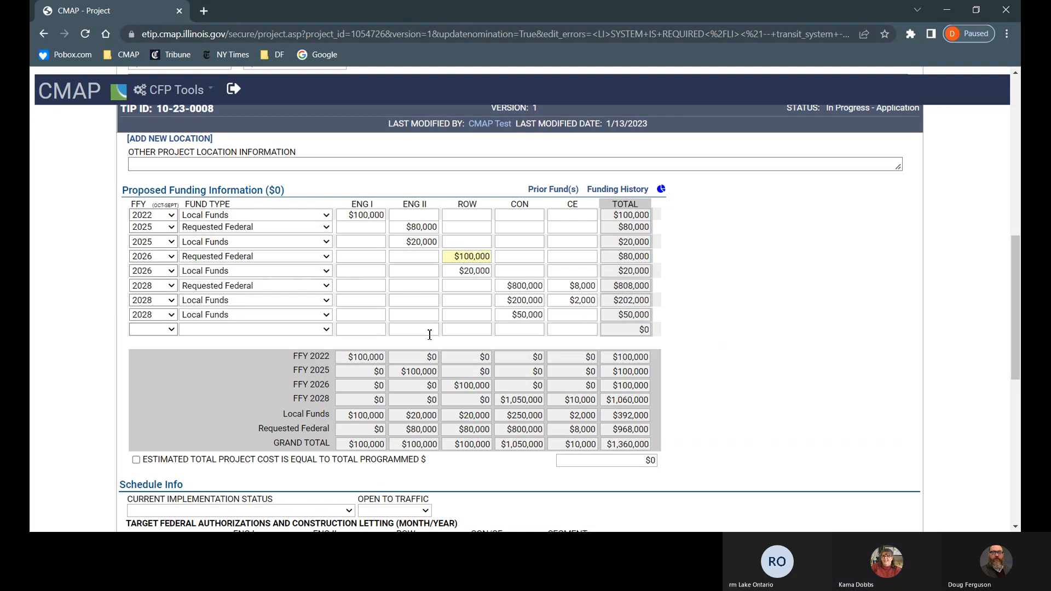
left_click(434, 272)
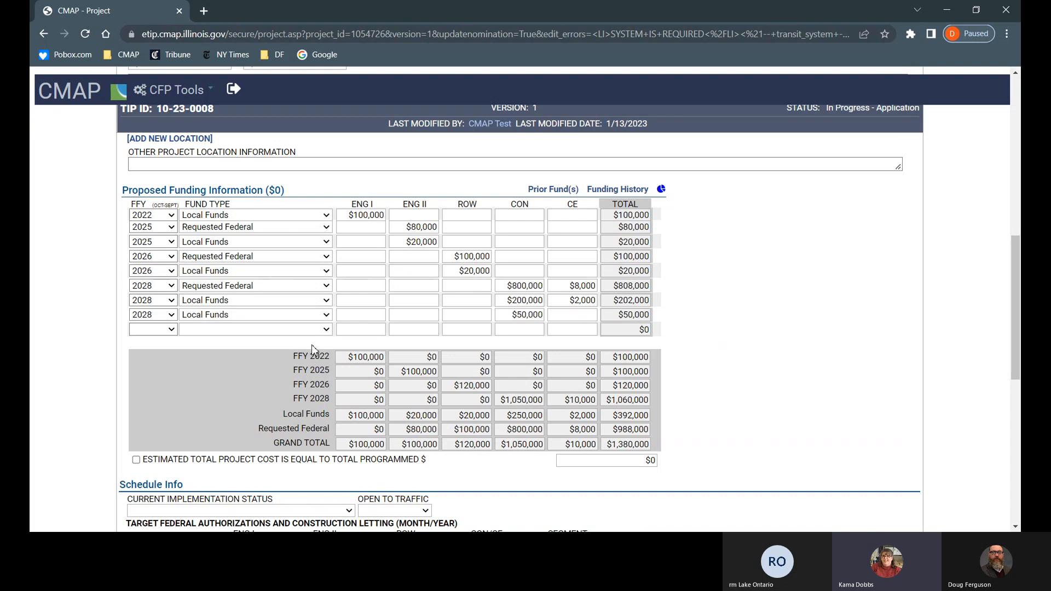
left_click(306, 462)
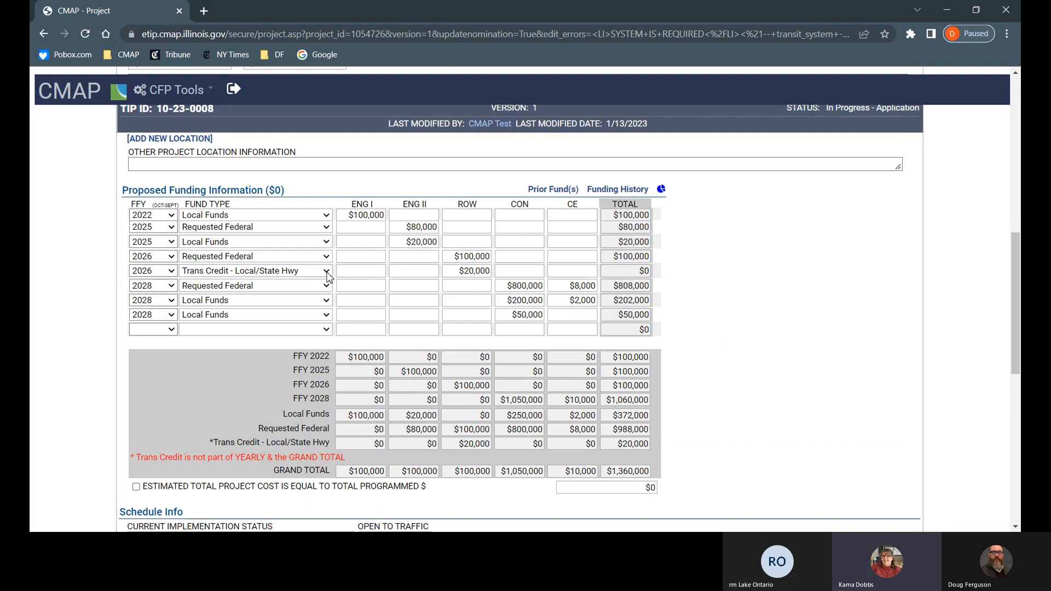
key("Tab")
key("Tab")
key("Tab")
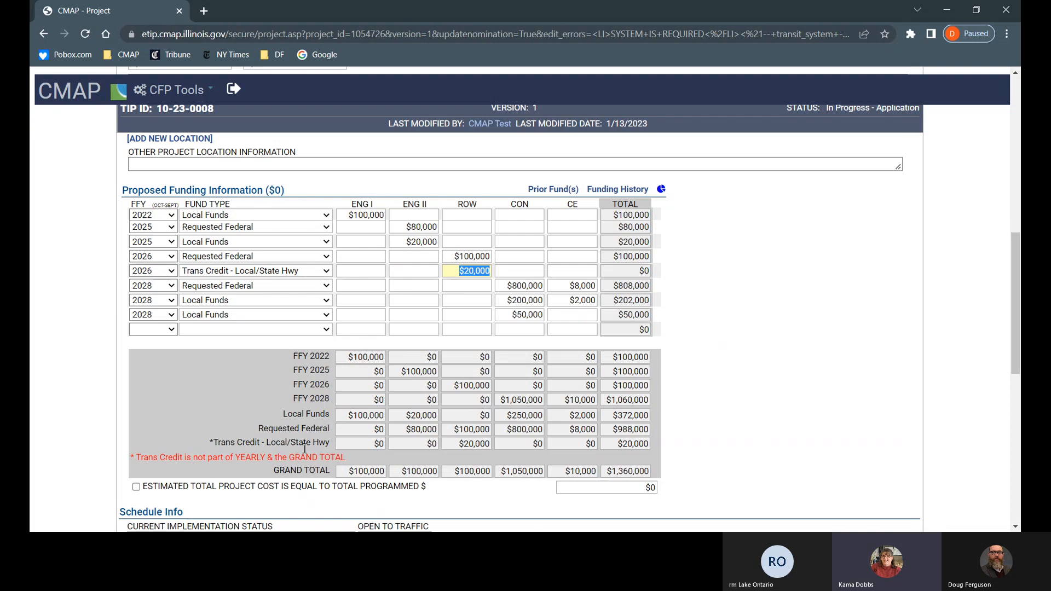
Step: Confirm the estimated total project cost equals the $1,360,000 total programmed amount
left_click(136, 487)
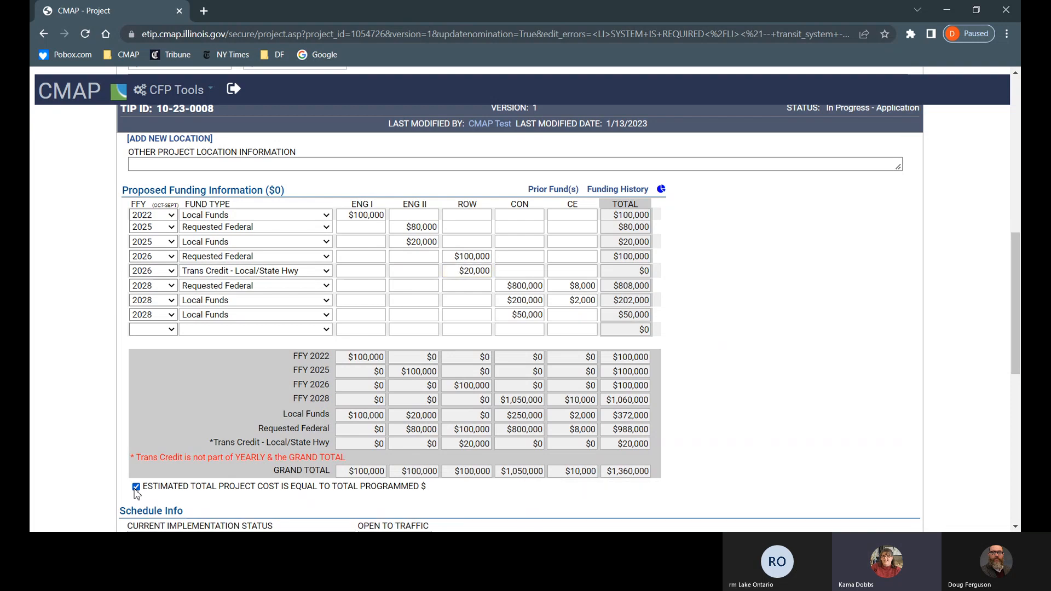
scroll(138, 490, "down", 1)
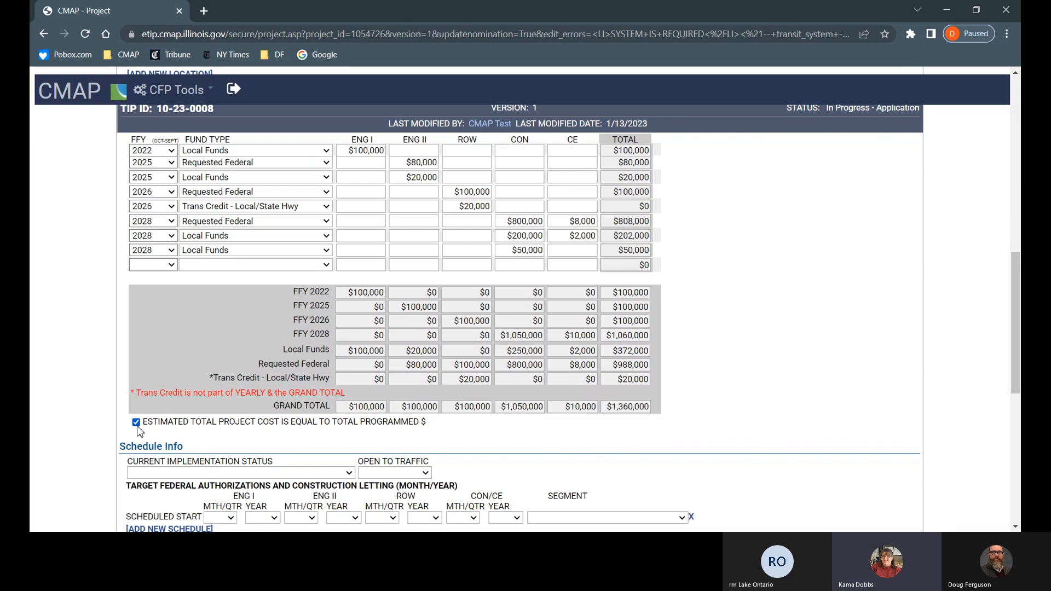
scroll(137, 430, "up", 1)
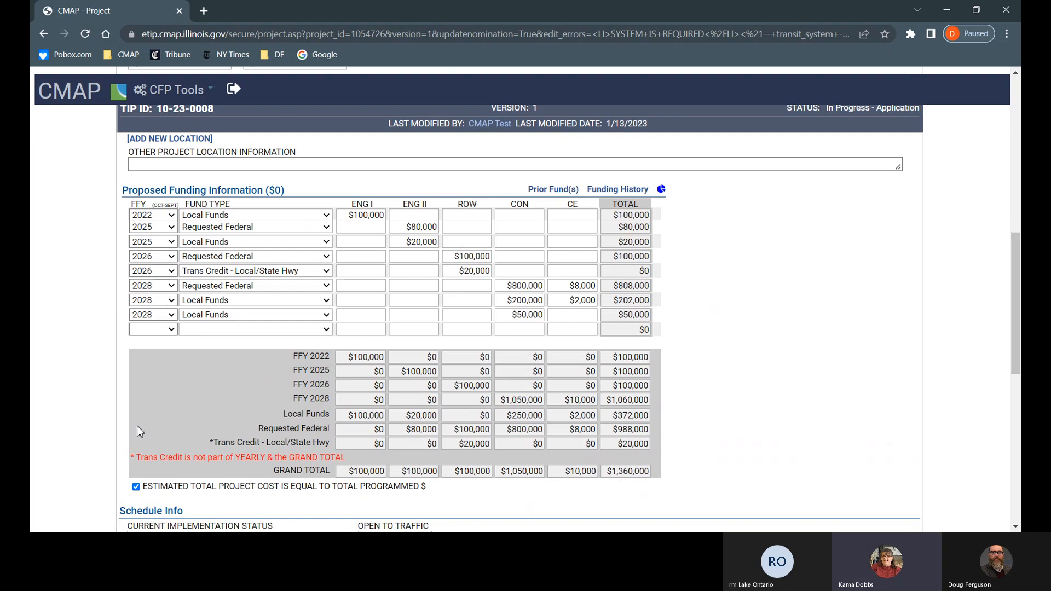
scroll(137, 425, "down", 6)
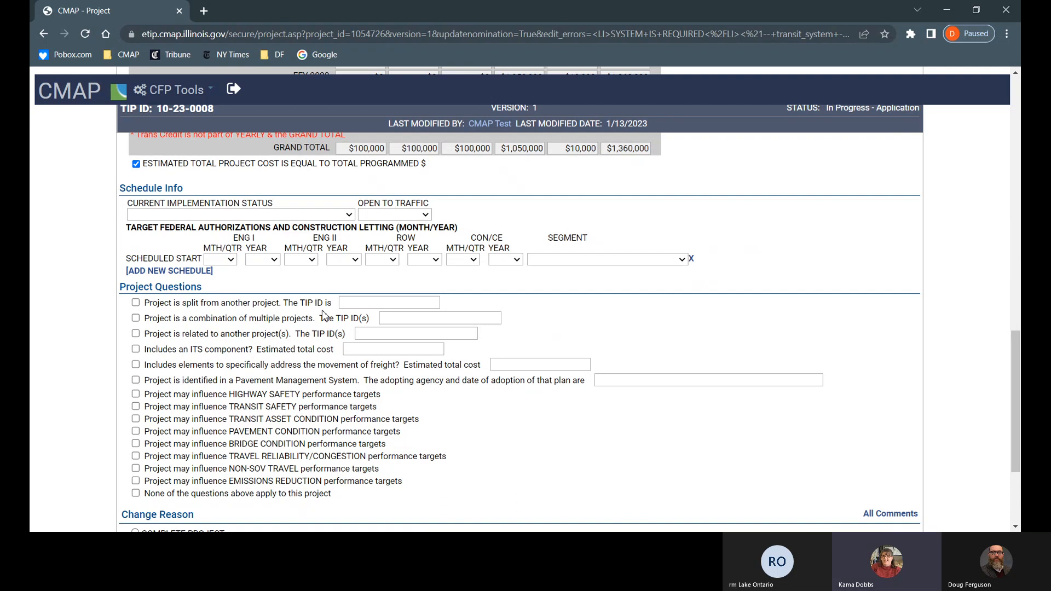
Step: Set implementation status to 'Draft phase 1 report (PDR or equiv.) submitted' and open-to-traffic year 2029
left_click(301, 359)
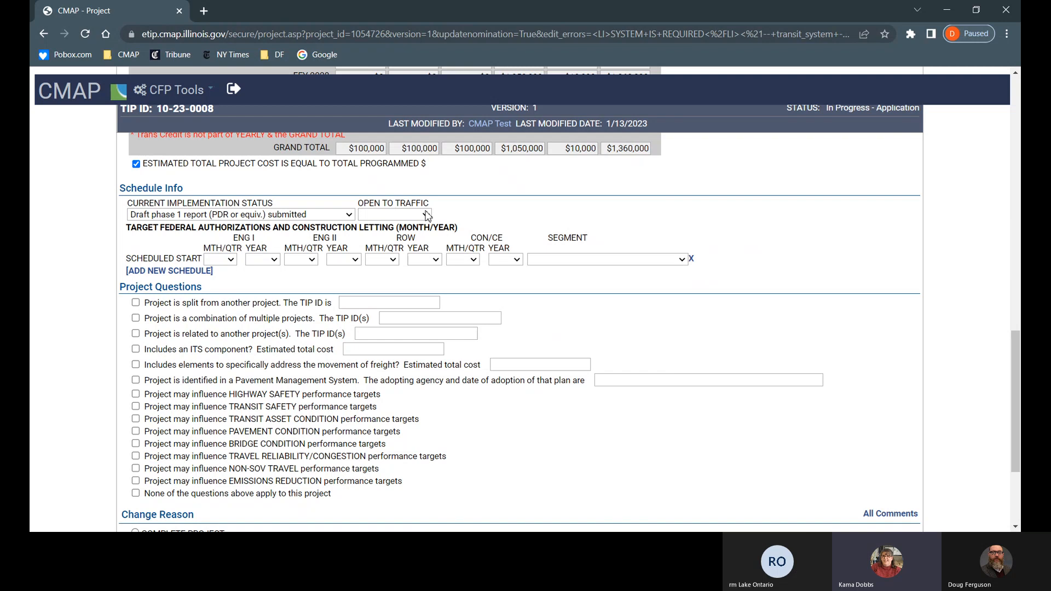
left_click(413, 278)
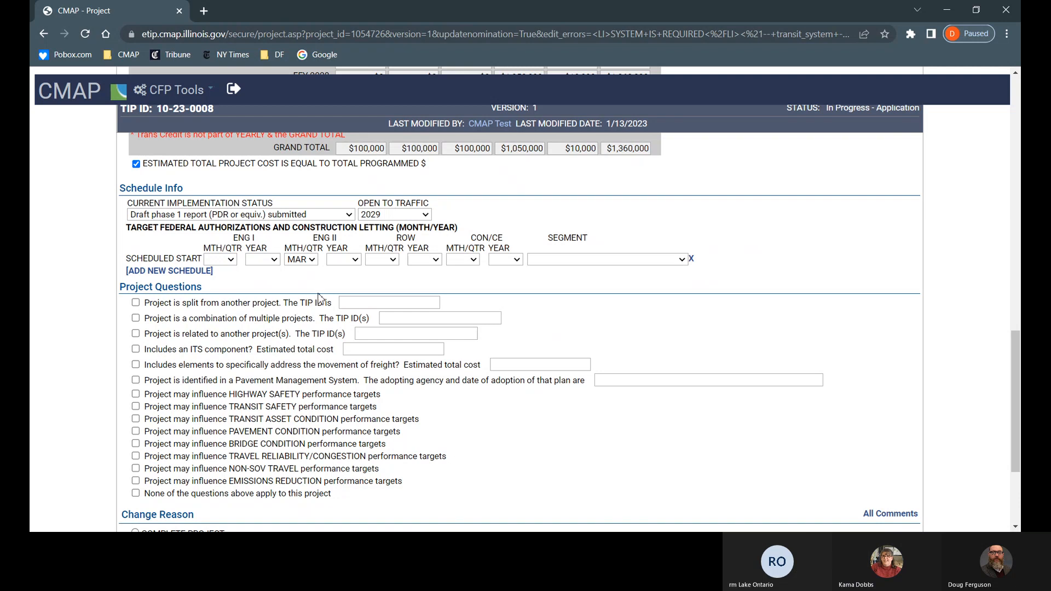
Step: Set the ENG II scheduled start year to 2025
scroll(323, 299, "up", 3)
scroll(365, 298, "up", 2)
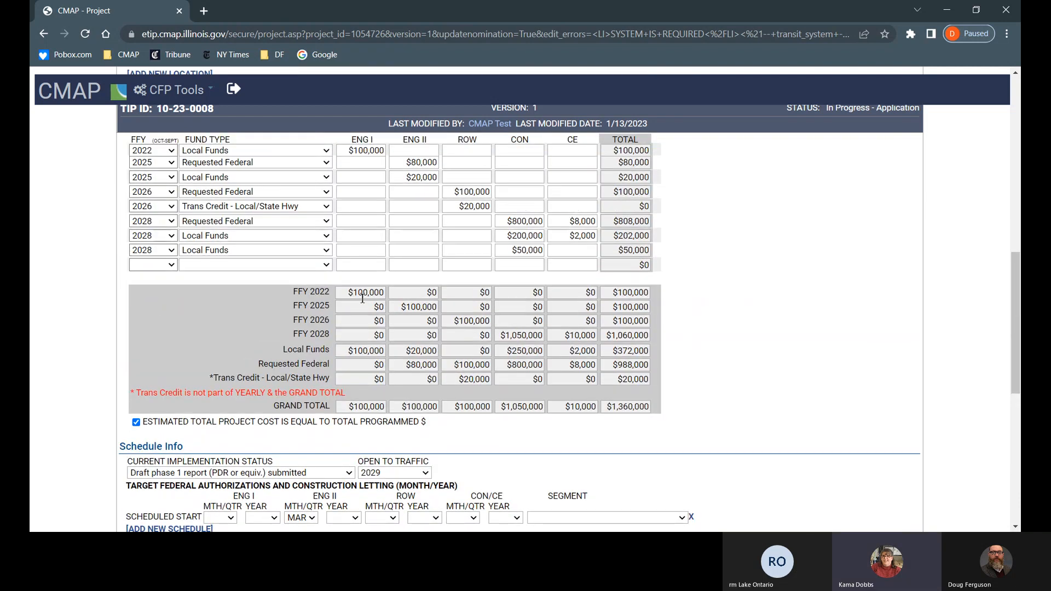
scroll(372, 323, "down", 3)
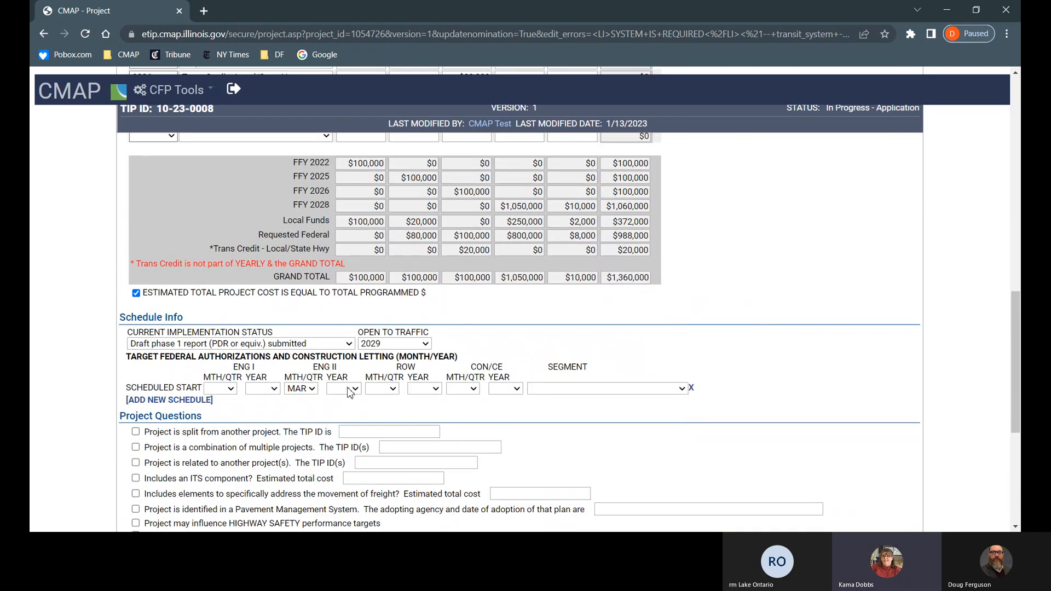
left_click(357, 388)
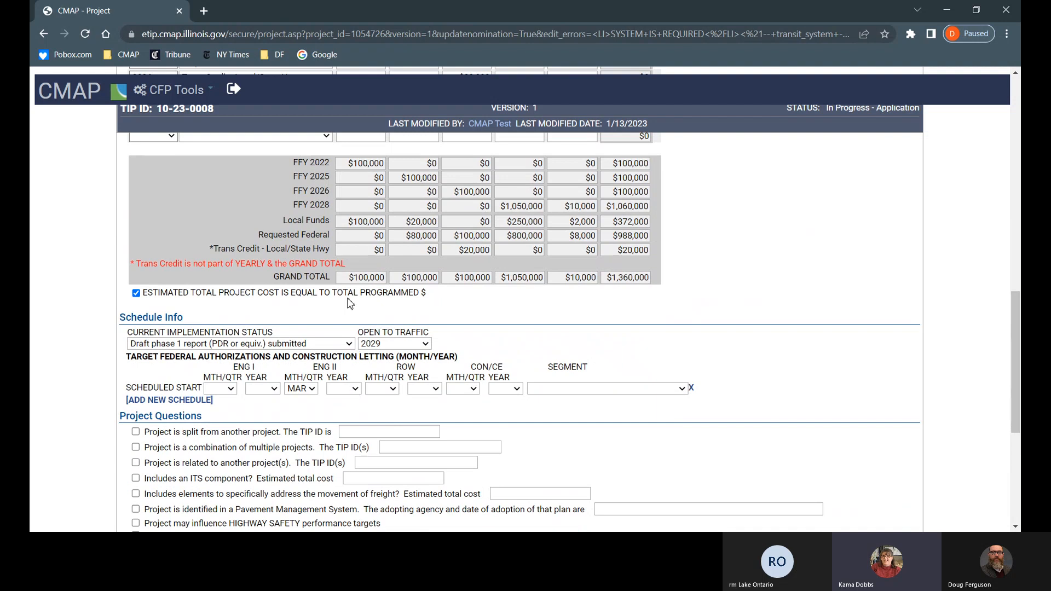
left_click(349, 225)
scroll(395, 392, "up", 2)
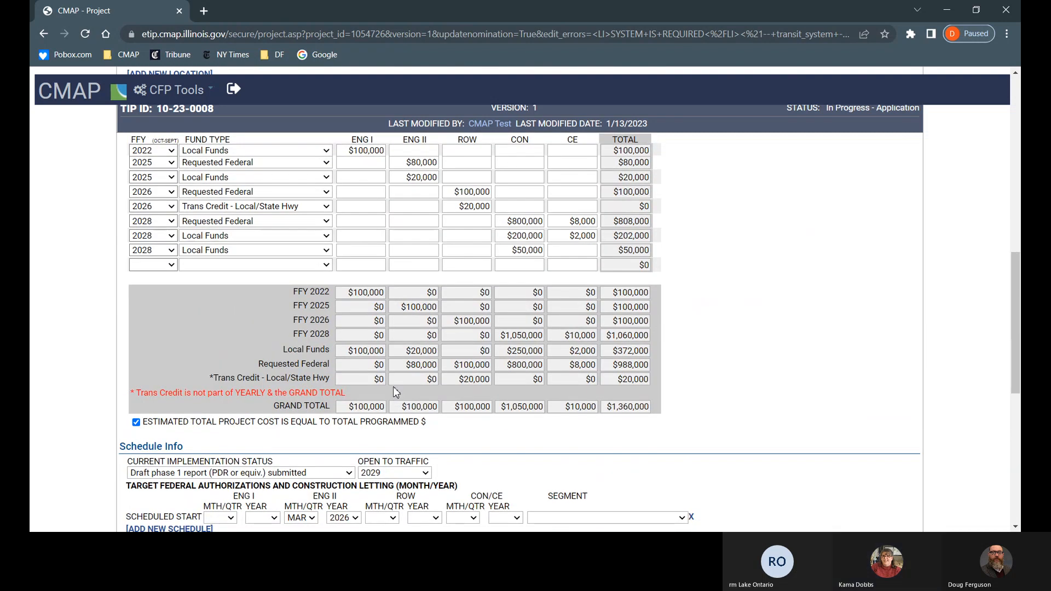
scroll(393, 387, "down", 2)
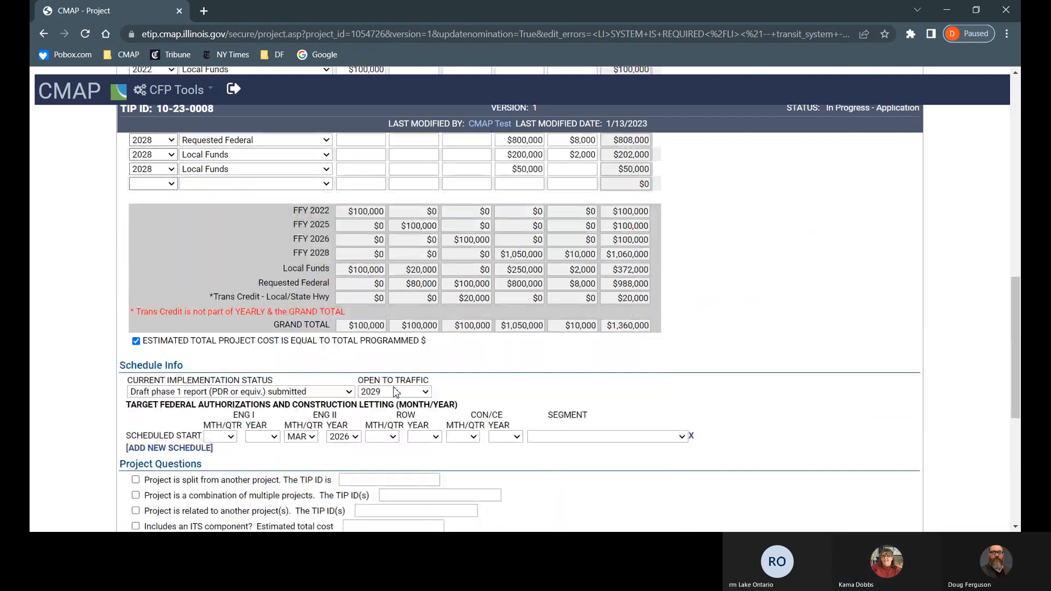
left_click(356, 386)
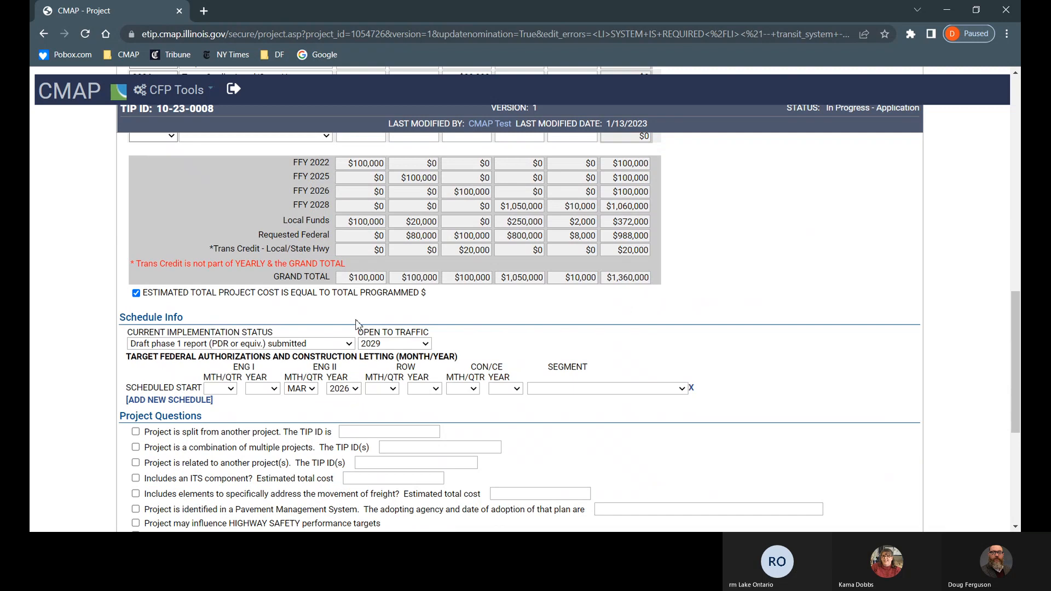
left_click(339, 212)
Step: Schedule ROW for AUG 2026 and CON/CE for Q2 2028, with segment Entire Project
left_click(387, 297)
left_click(431, 228)
left_click(461, 350)
left_click(504, 243)
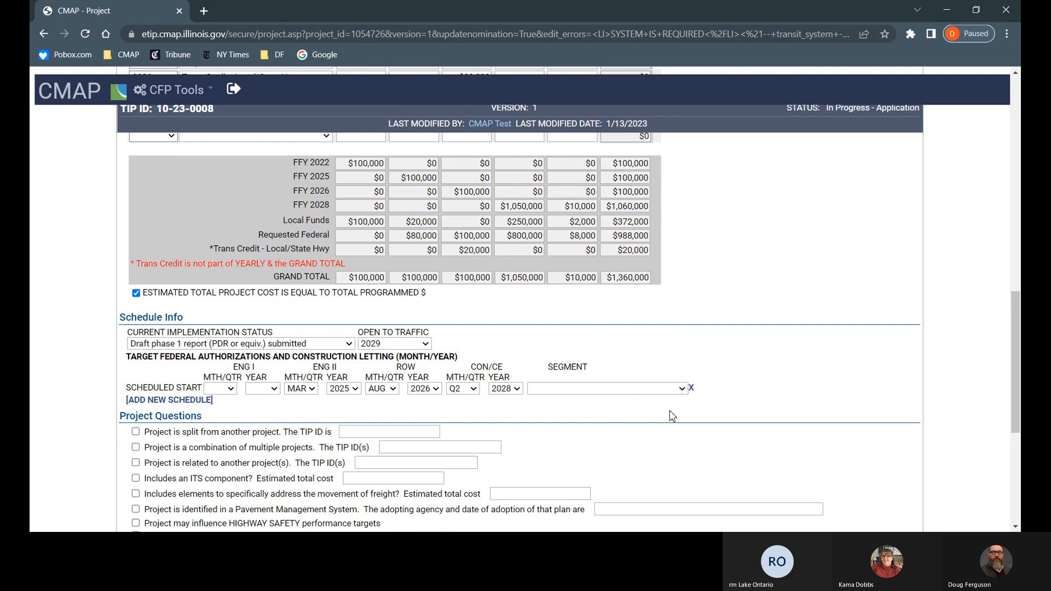
left_click(672, 416)
scroll(617, 460, "down", 1)
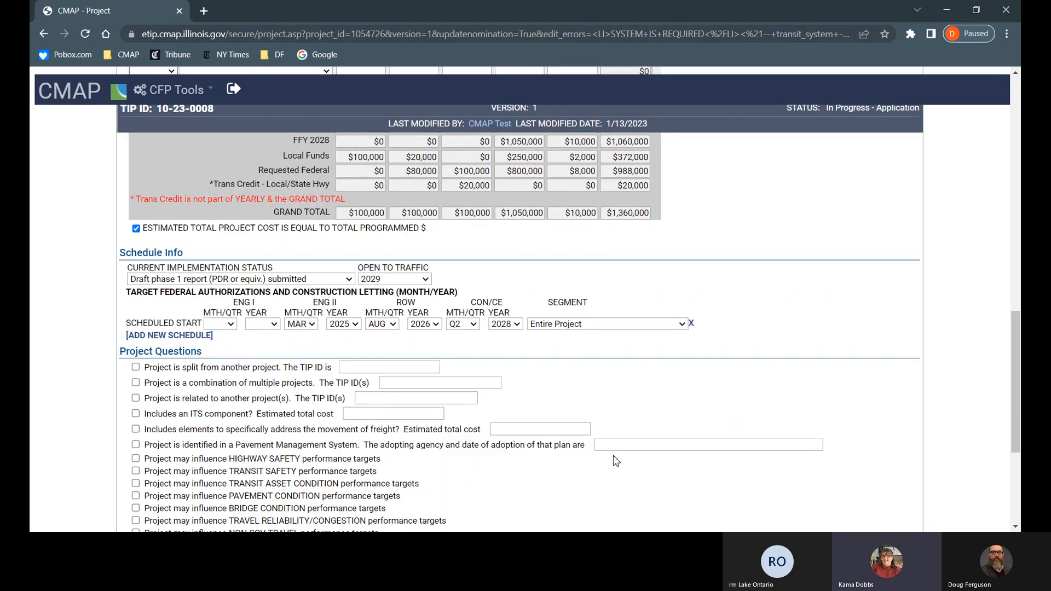
scroll(617, 460, "down", 2)
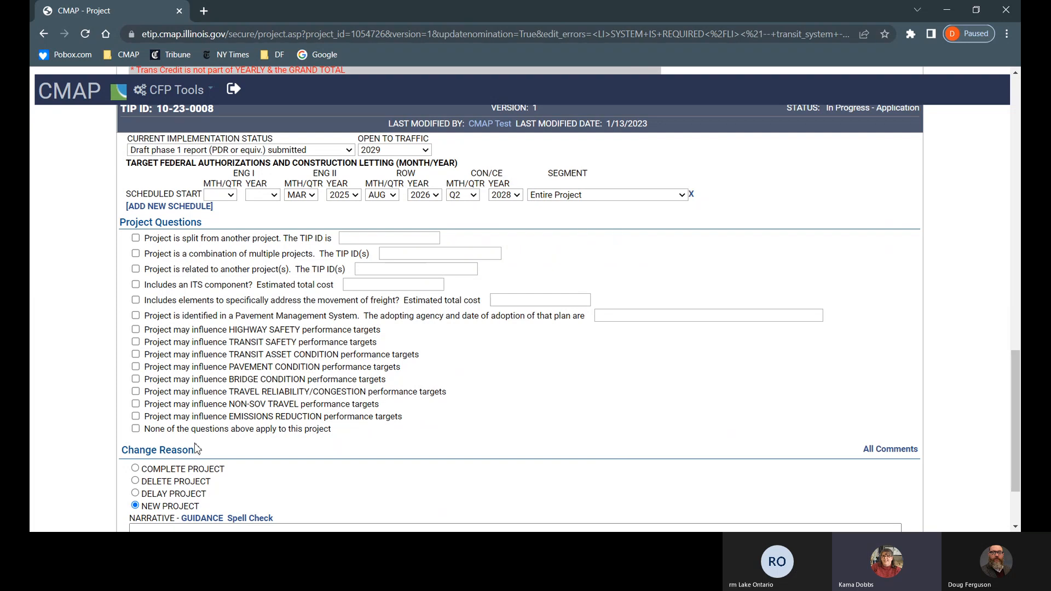
Step: Flag the Highway Safety, Non-SOV Travel and Travel Reliability/Congestion performance targets
left_click(135, 429)
left_click(135, 430)
left_click(136, 332)
left_click(137, 405)
left_click(136, 392)
Step: Write 'Lake Co is partnering on the application' in the change-reason narrative
scroll(116, 388, "down", 3)
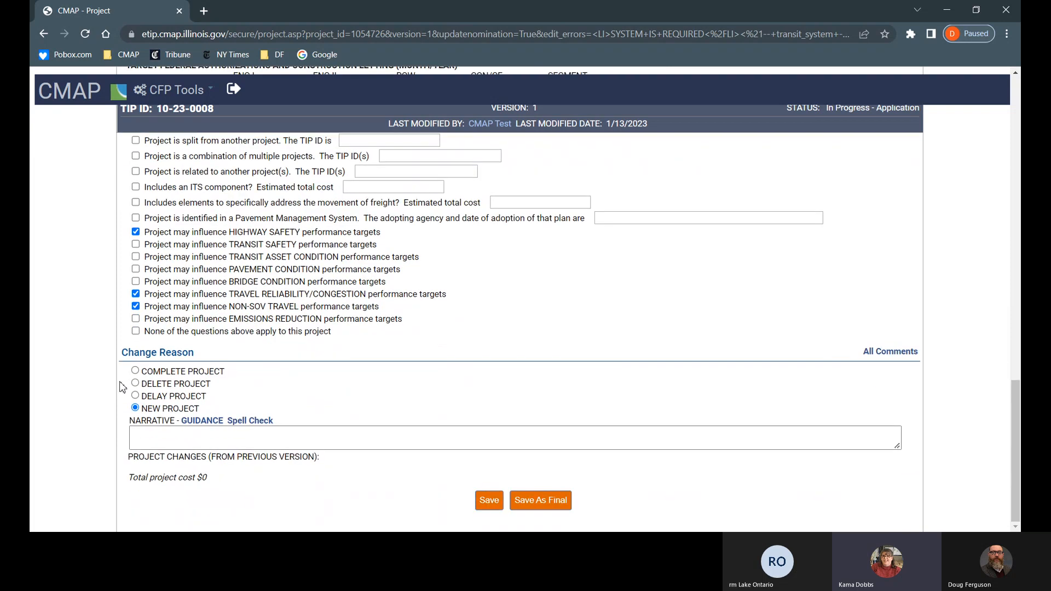
left_click(260, 434)
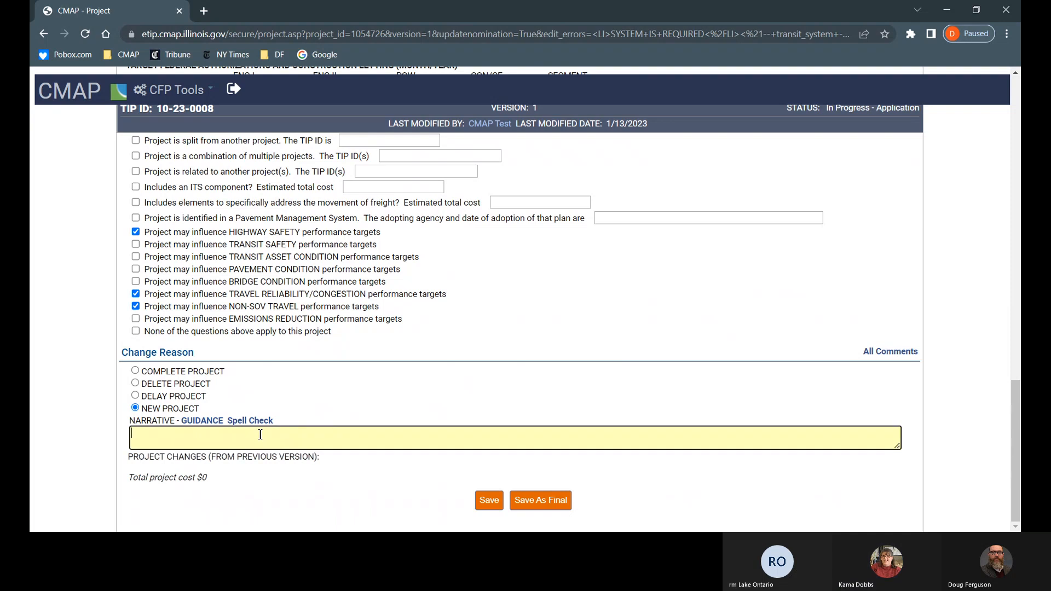
type("Lake")
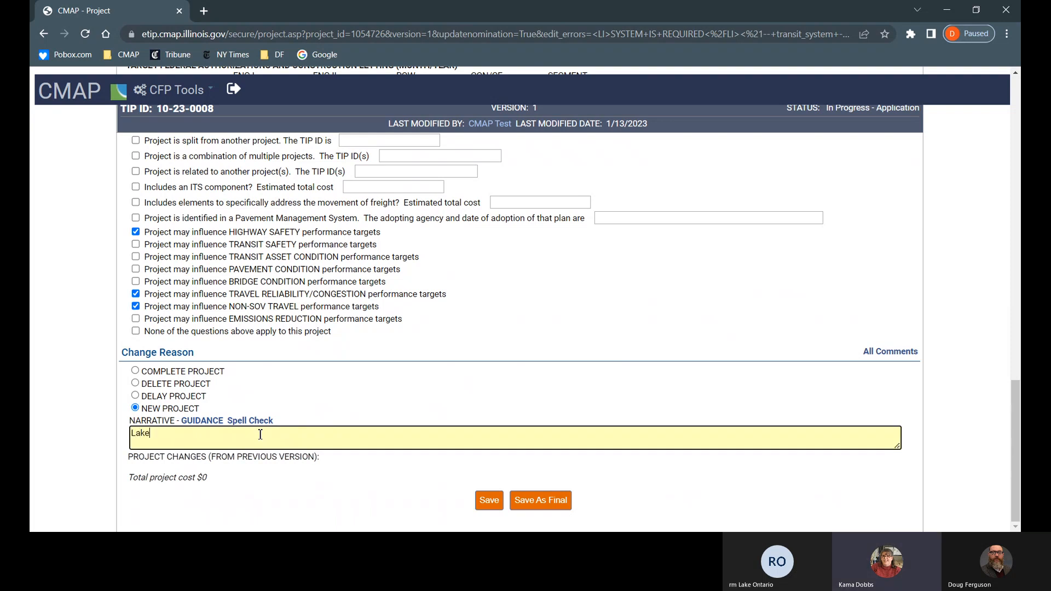
type(" Co is partne")
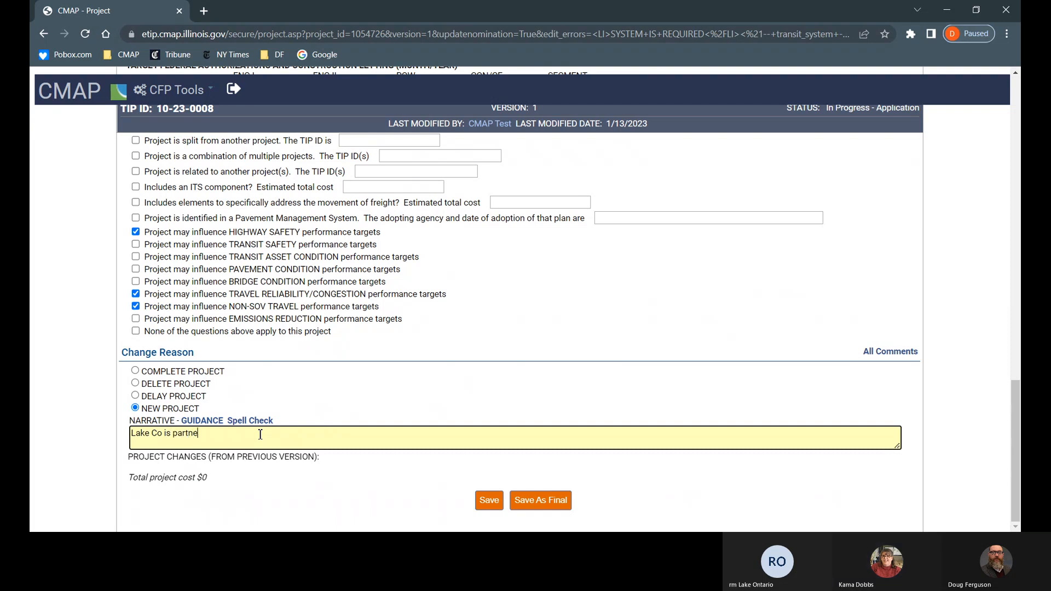
type("ring on")
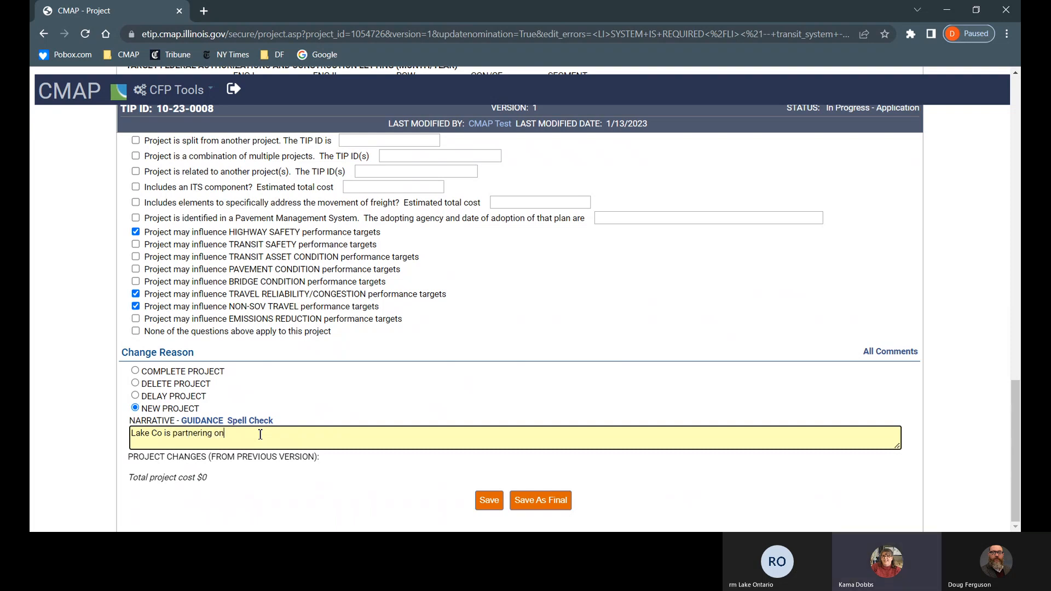
type(" the application")
Step: Finish editing the narrative so it keeps 'Lake Co is partnering on the application'
left_click(371, 471)
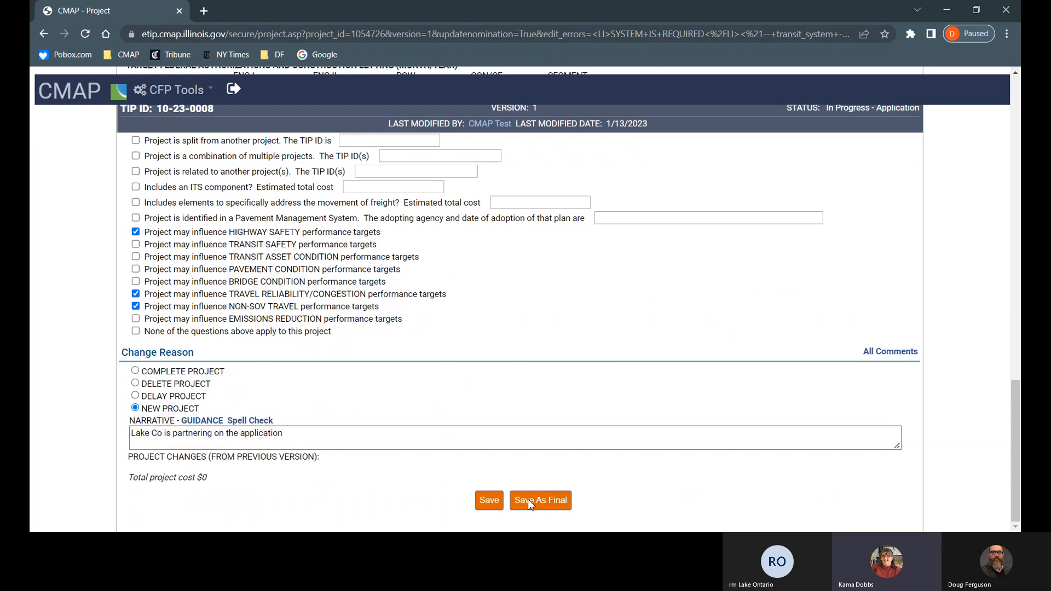
Step: Save project 10-23-0008
left_click(487, 500)
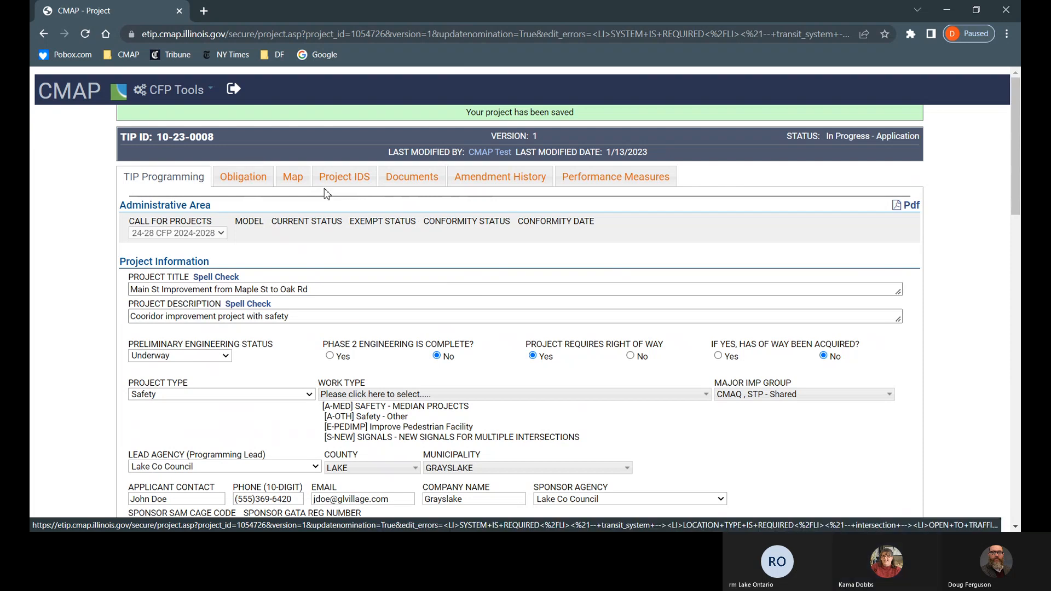
Step: Open the project Map and zoom in on downtown Grayslake's road segments
left_click(293, 177)
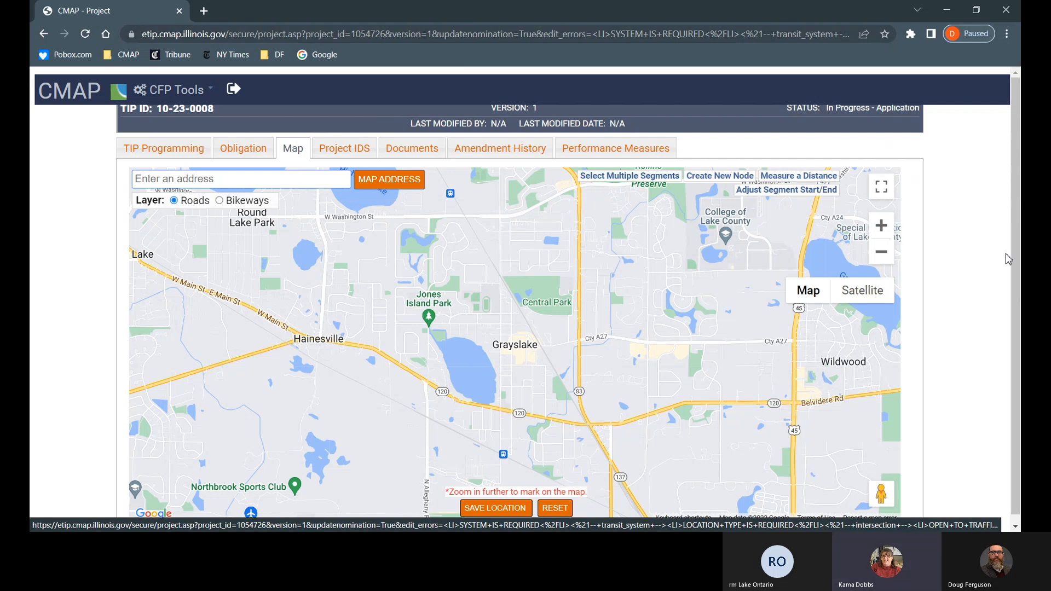
left_click_drag(1014, 260, 1015, 262)
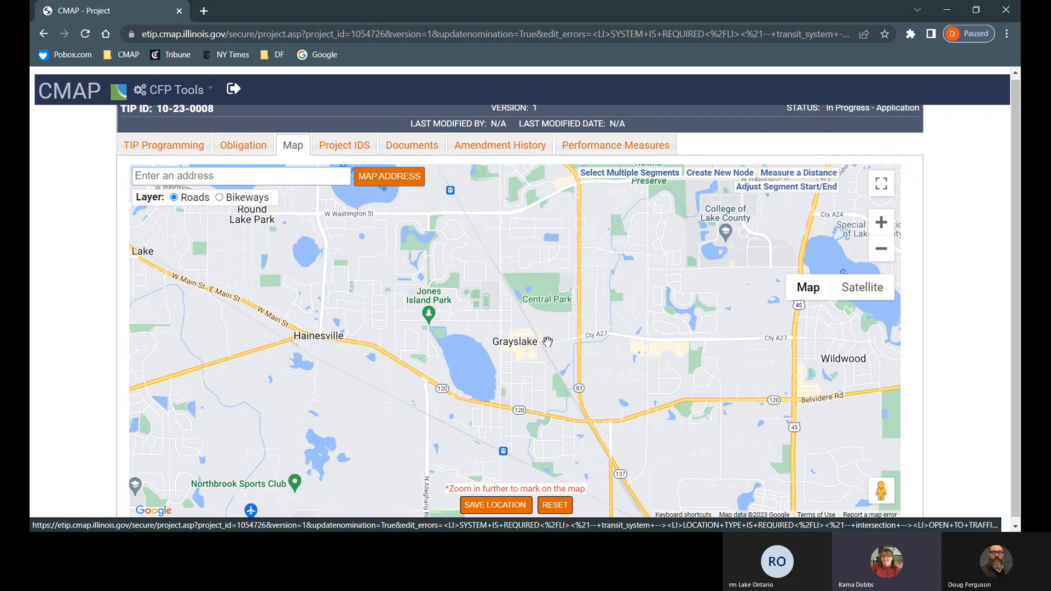
left_click(881, 250)
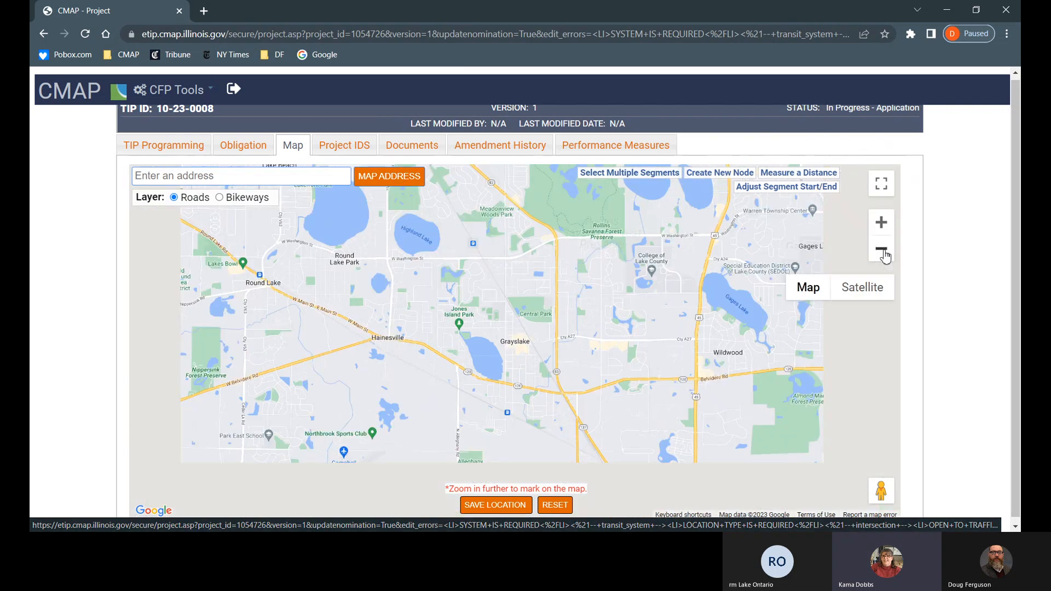
left_click_drag(581, 246, 638, 235)
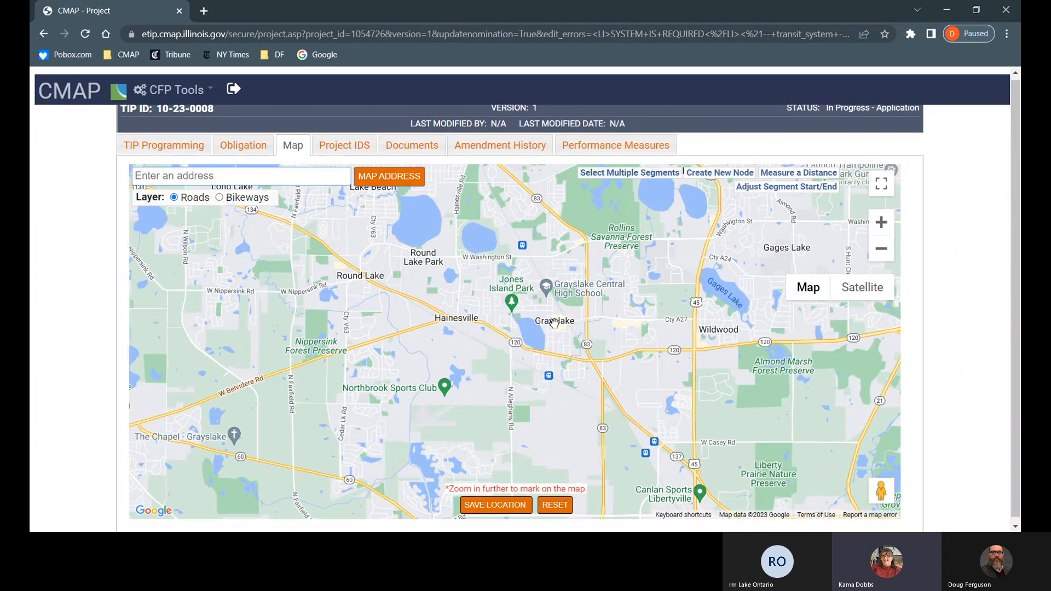
scroll(555, 323, "up", 3)
scroll(555, 323, "down", 2)
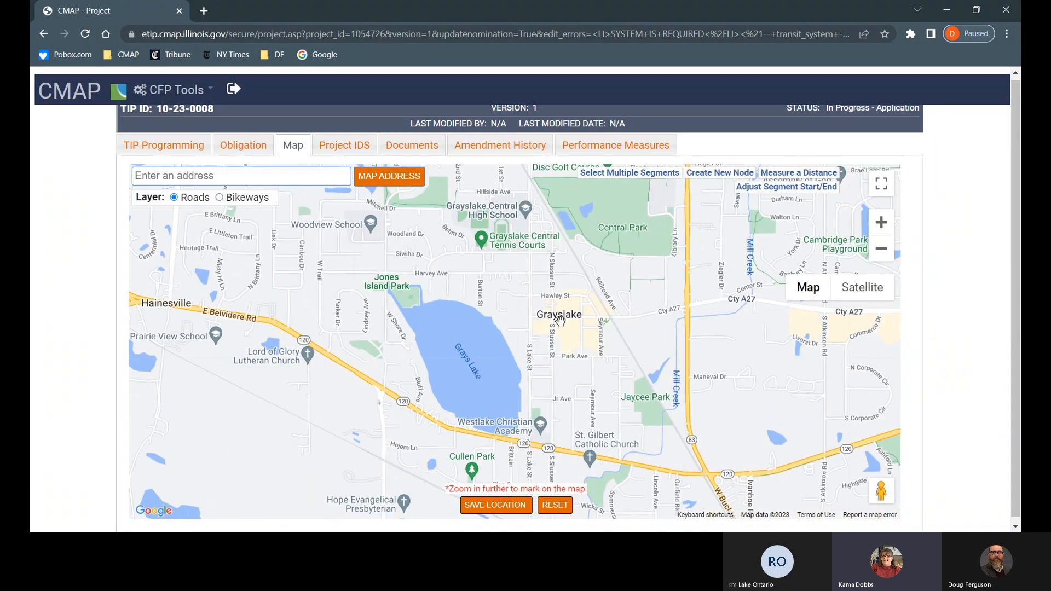
scroll(560, 321, "up", 3)
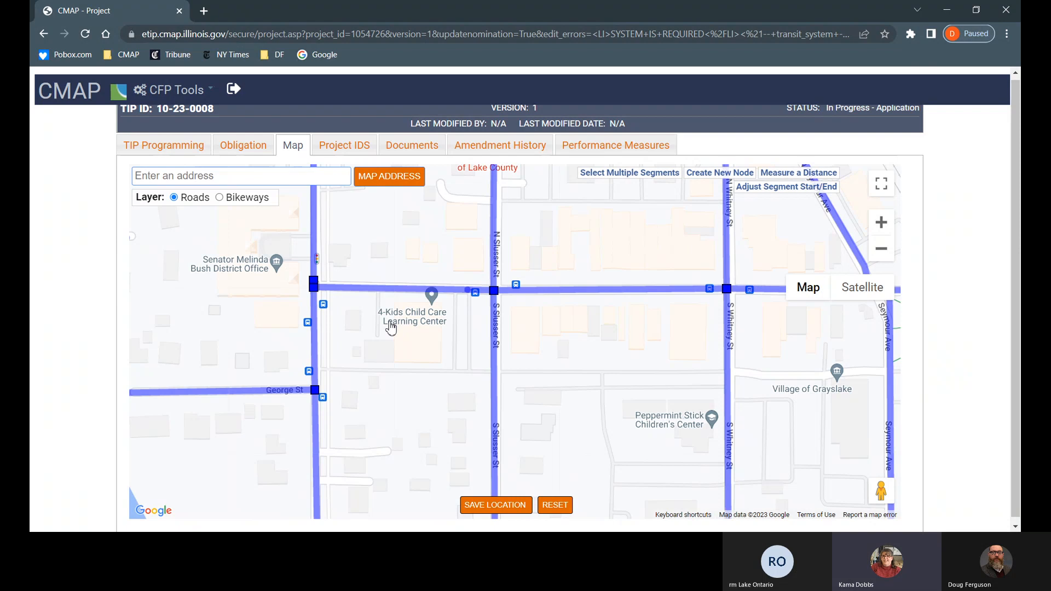
Step: Mark the road segments and nodes from the western end through Slusser St to Whitney St
left_click(388, 290)
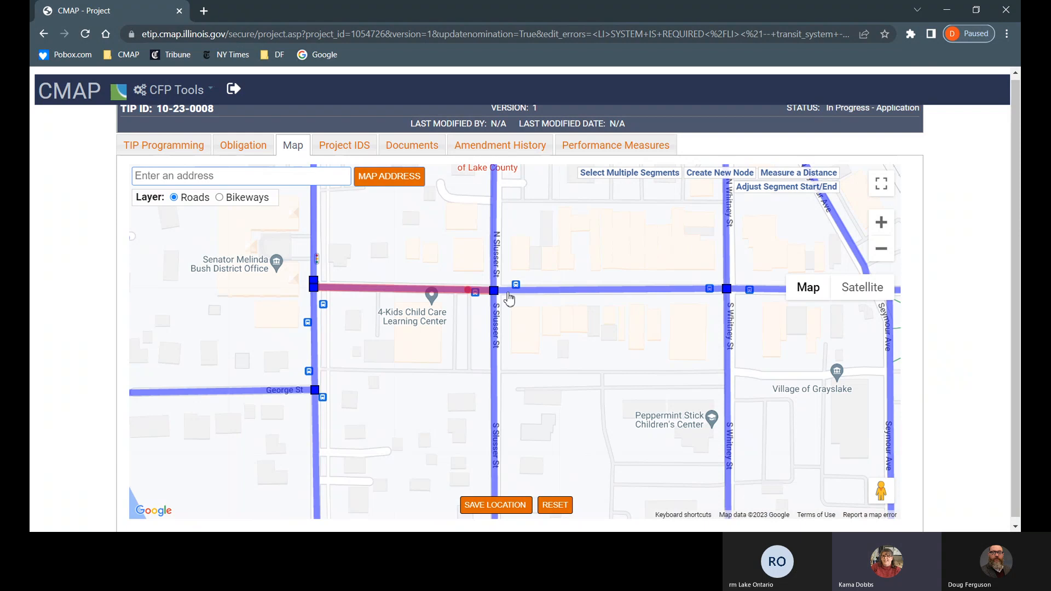
left_click(494, 293)
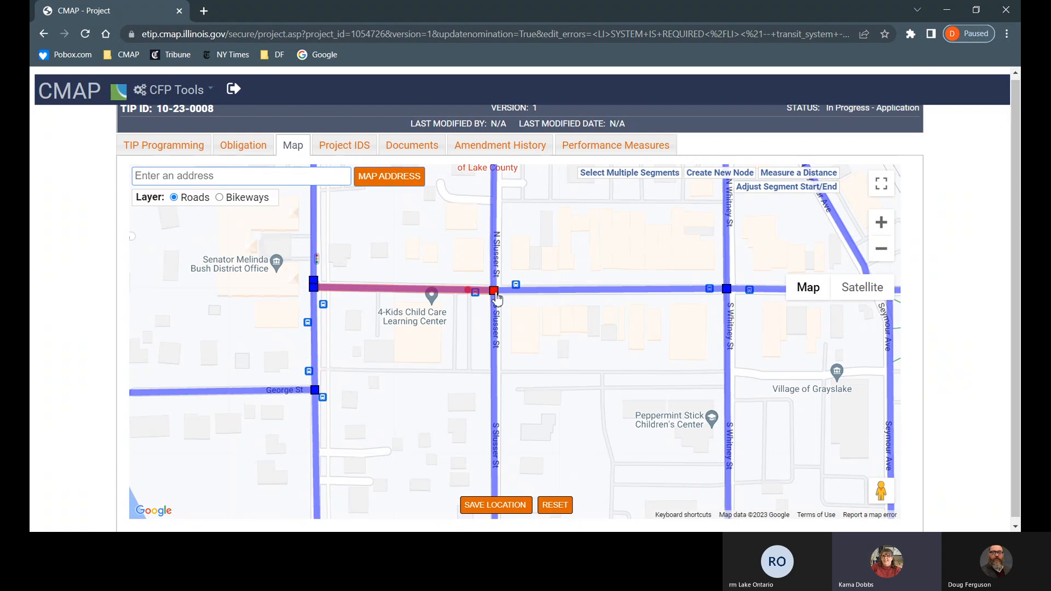
left_click(534, 295)
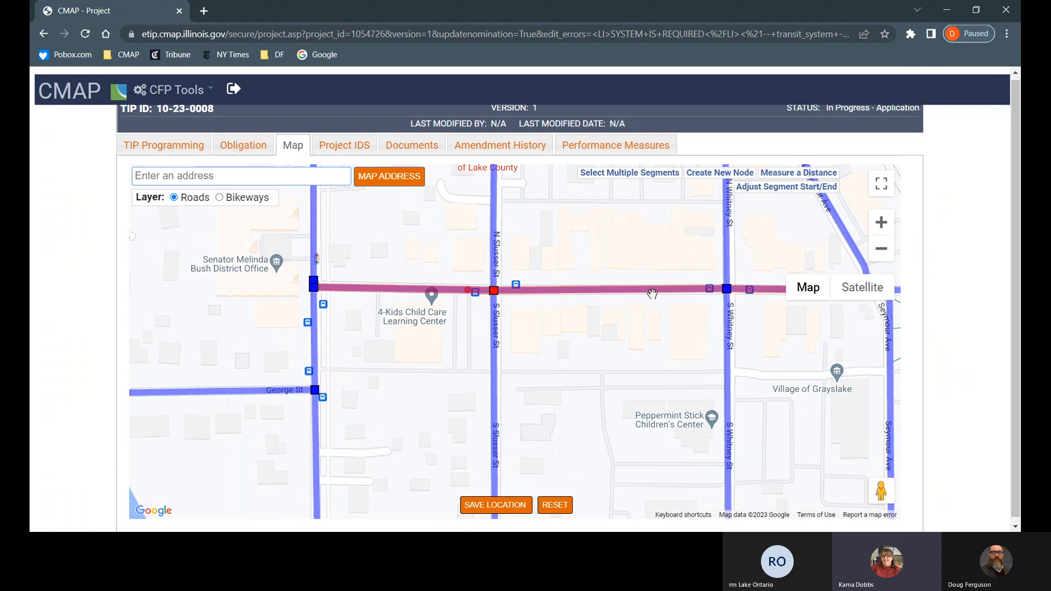
left_click(726, 290)
left_click(314, 289)
left_click(221, 199)
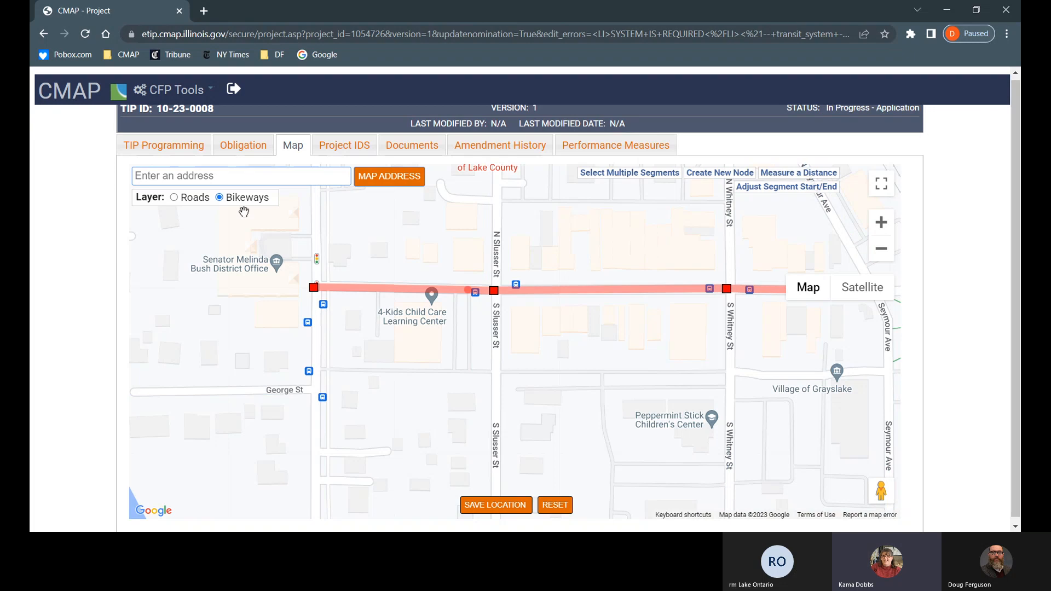
scroll(283, 250, "down", 5)
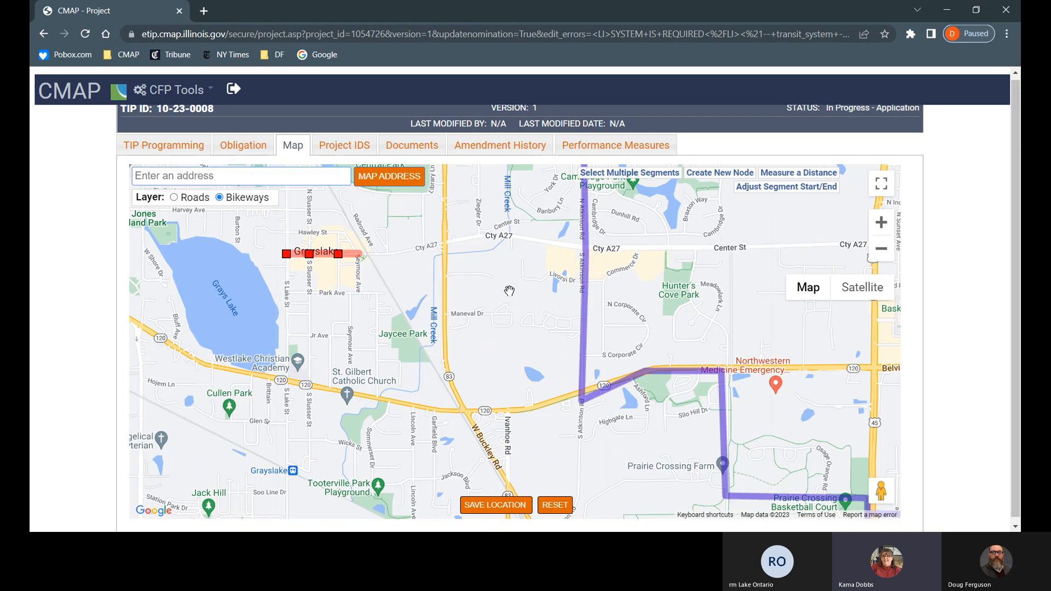
left_click(174, 197)
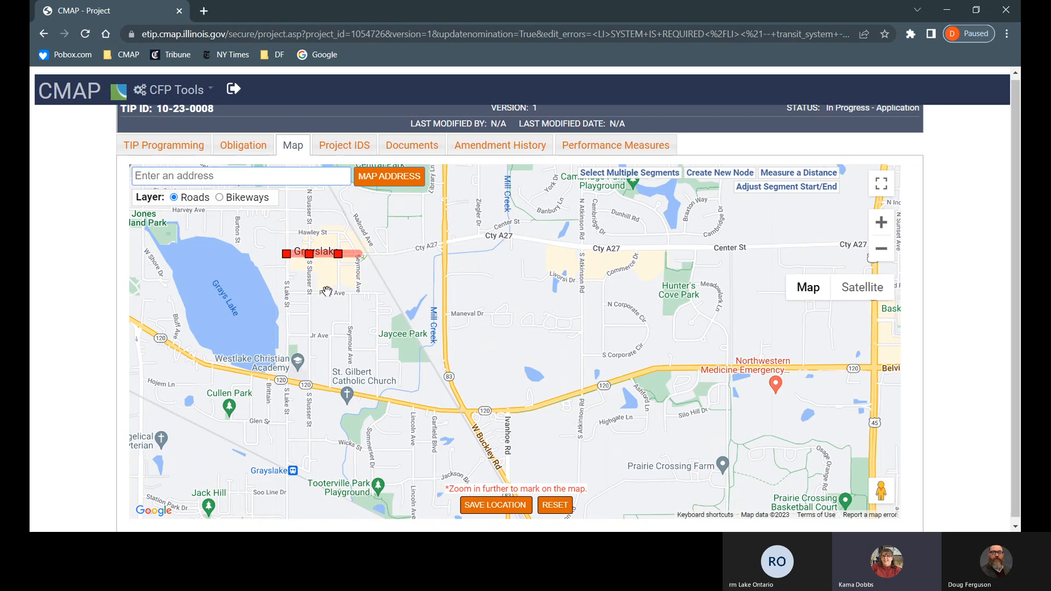
Step: Save the marked location, dismiss the Done Saving alert, and go to Project IDS
left_click(487, 507)
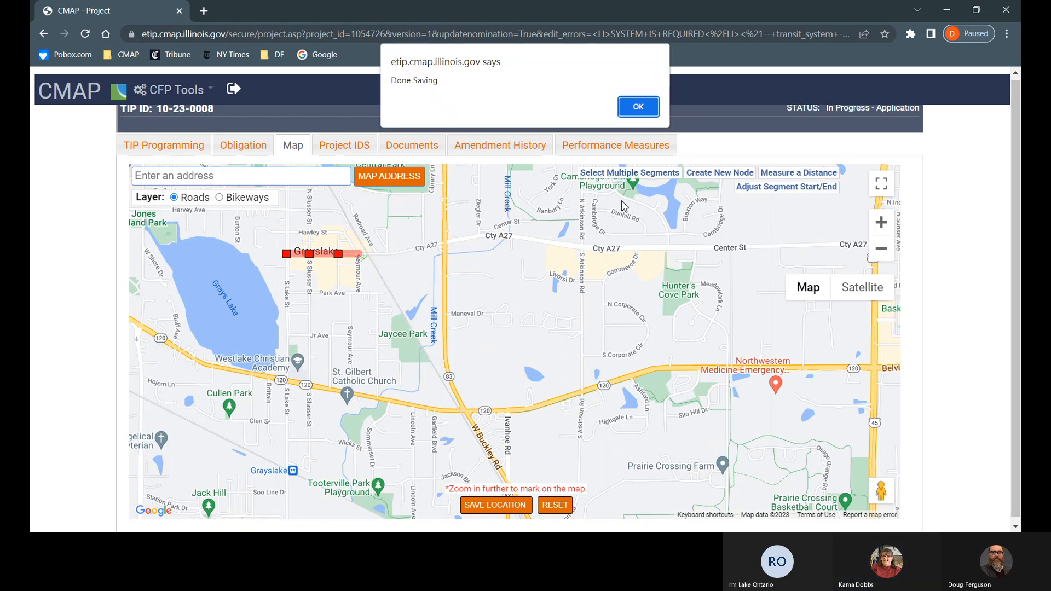
left_click(641, 108)
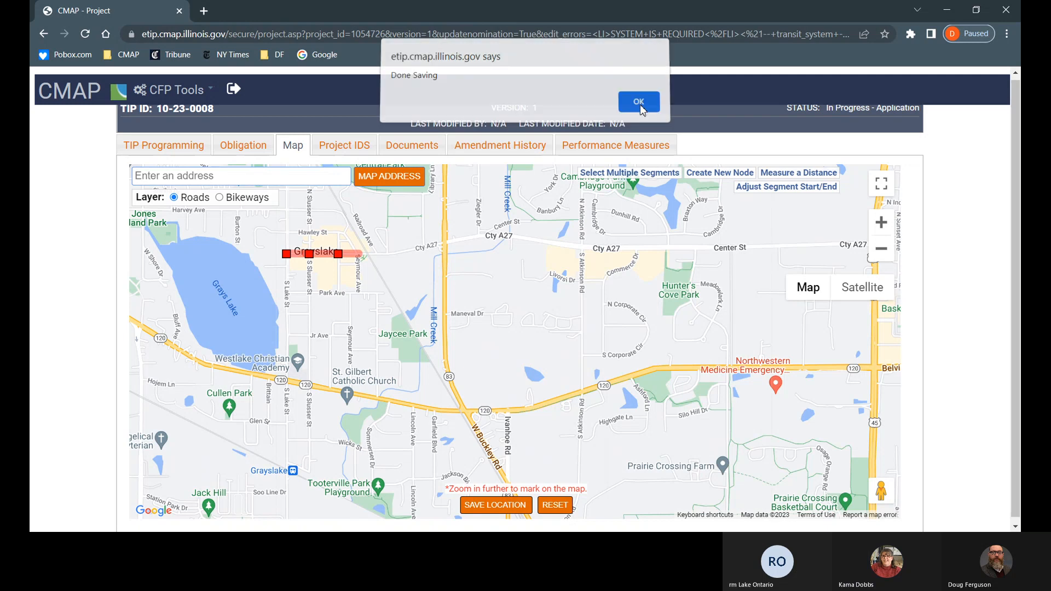
left_click(358, 149)
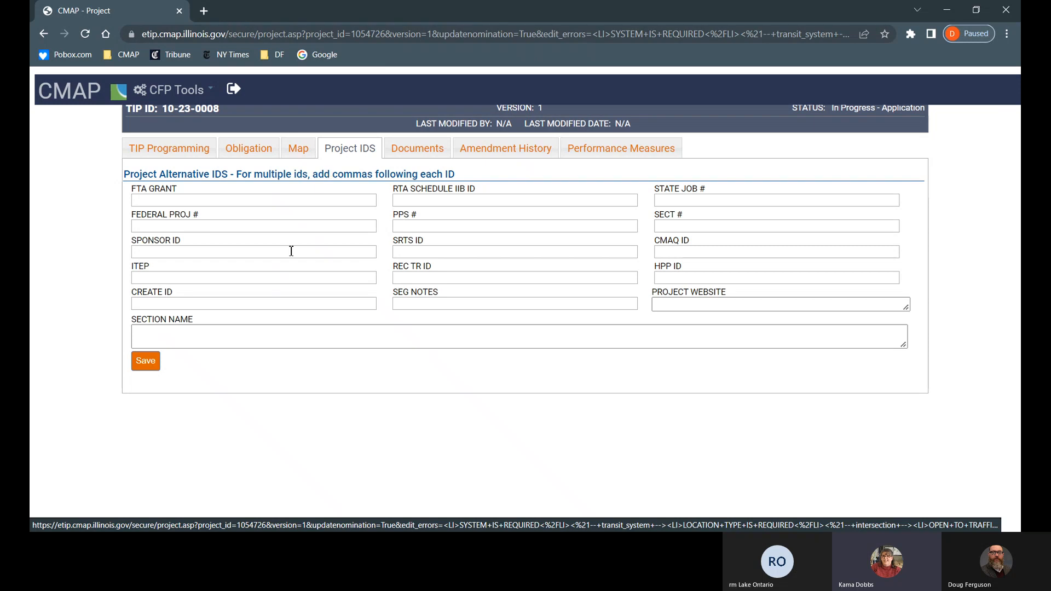
left_click(260, 336)
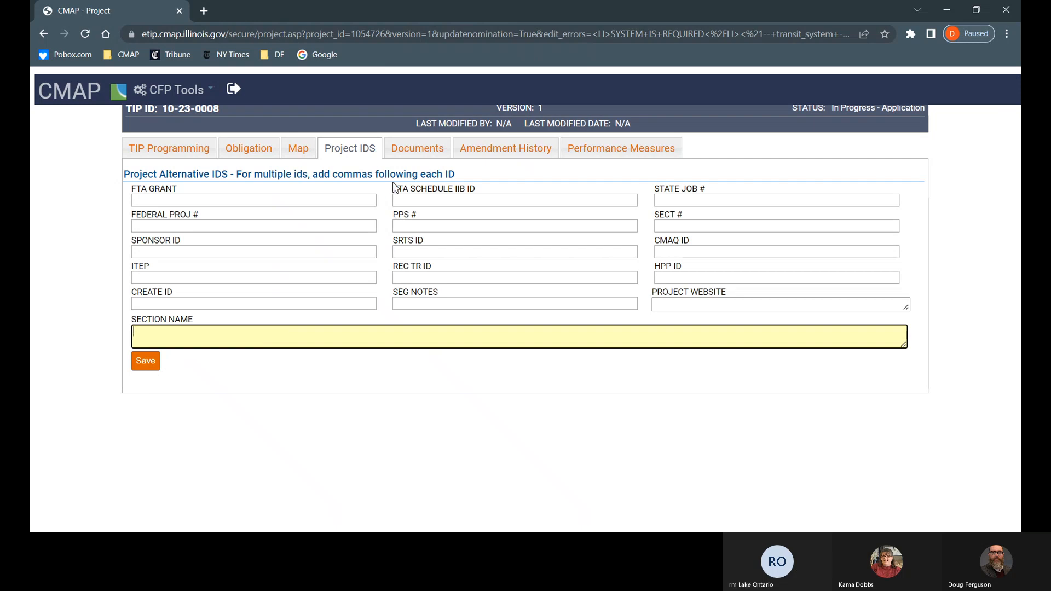
Step: Open the project's Documents page and its upload form for a new project document
left_click(417, 153)
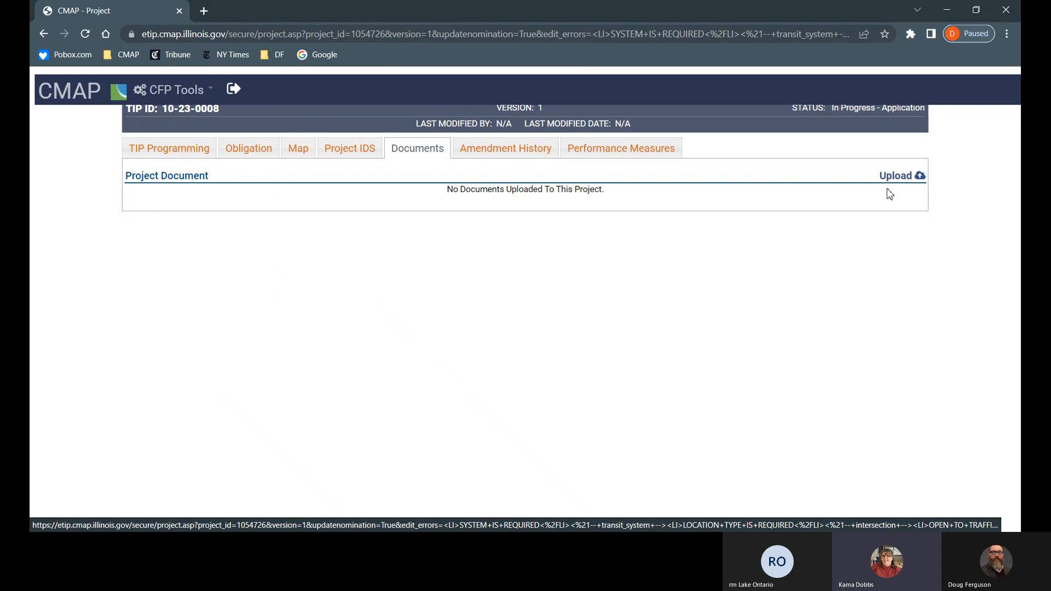
left_click(923, 183)
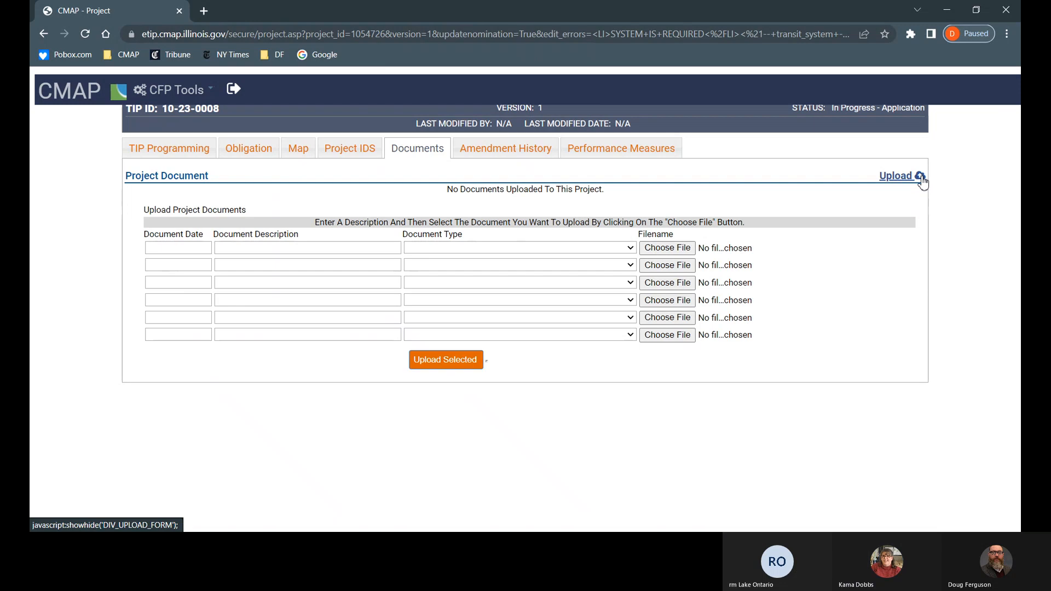
Step: Date the first upload row 1/13/2023 and describe it as 'Project Narrative'
left_click(187, 246)
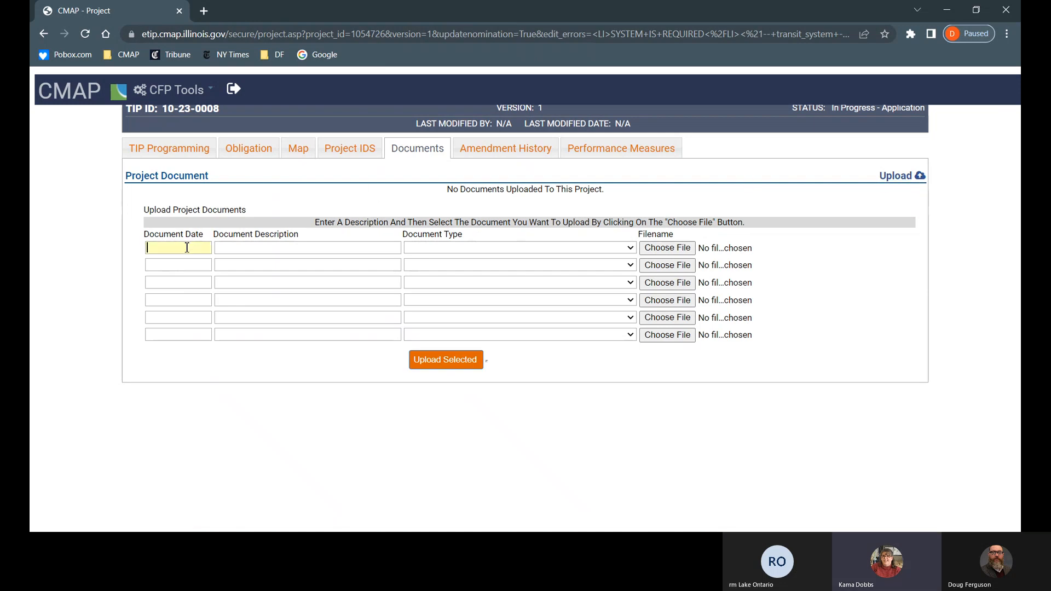
type("1/13/")
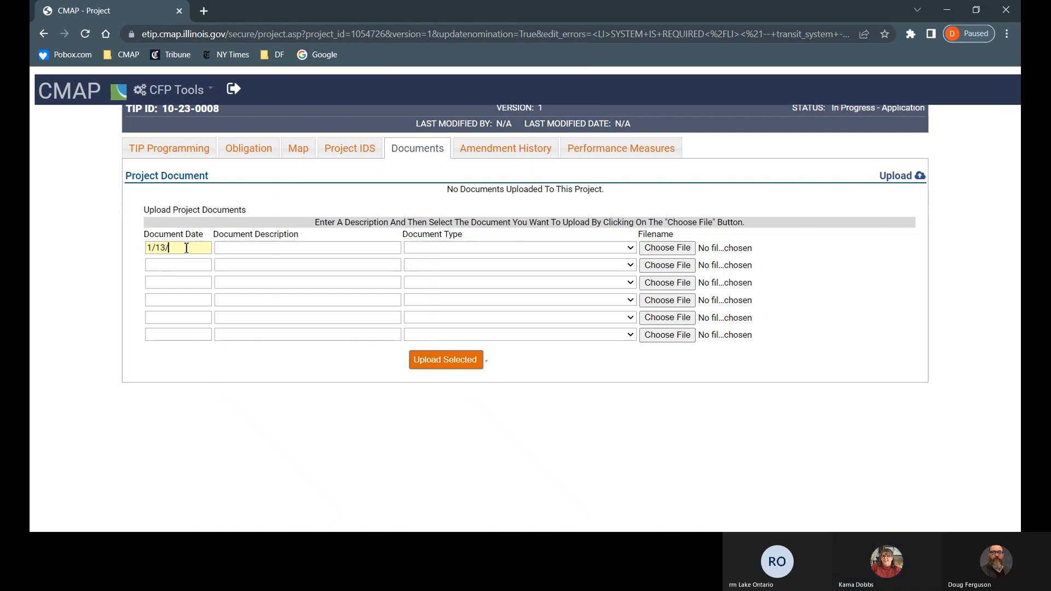
type("2023")
key("Tab")
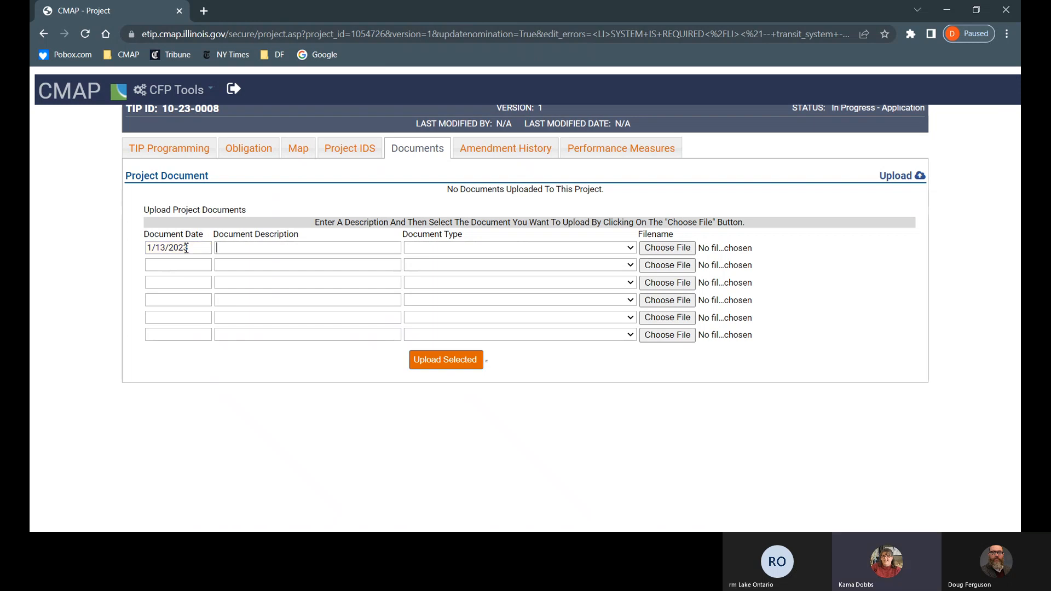
type("N")
type("arrat")
type("ive")
type("Proje")
type("ct")
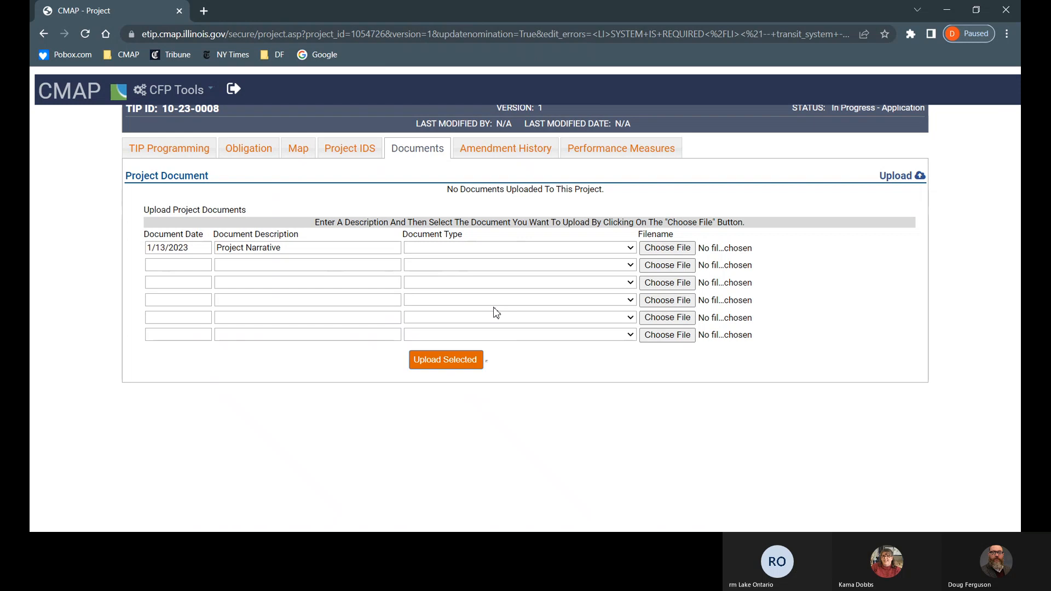
Step: Set the first row's document type to Planning Document and bring up its file picker
left_click(499, 290)
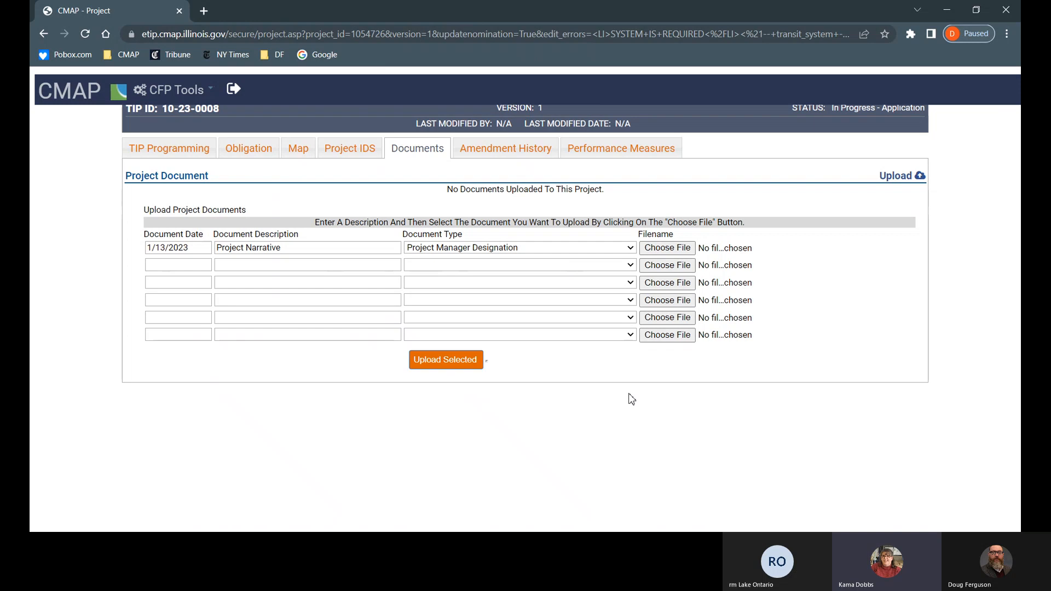
left_click(576, 320)
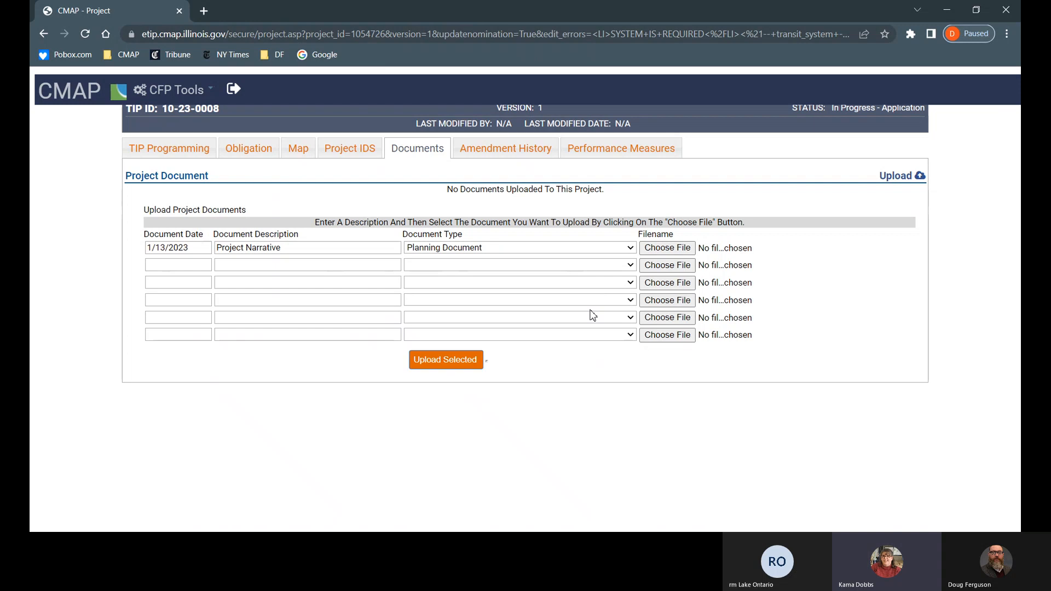
left_click(668, 249)
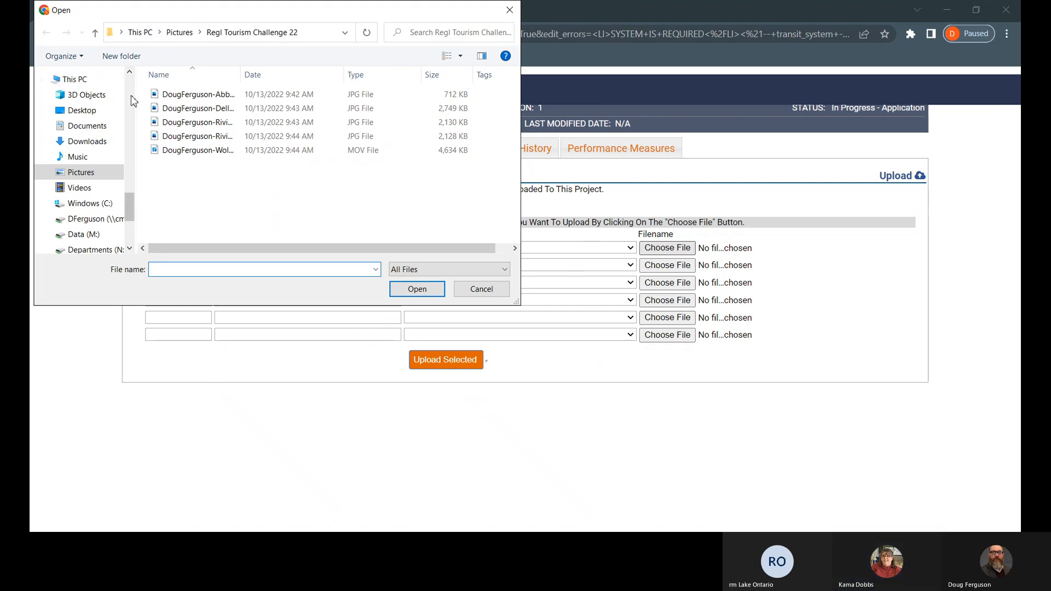
Step: Attach the 07-21-0016 CMAQ Schedule Change Request file from Documents to the first upload row
scroll(132, 93, "up", 4)
scroll(132, 94, "up", 8)
scroll(133, 93, "up", 5)
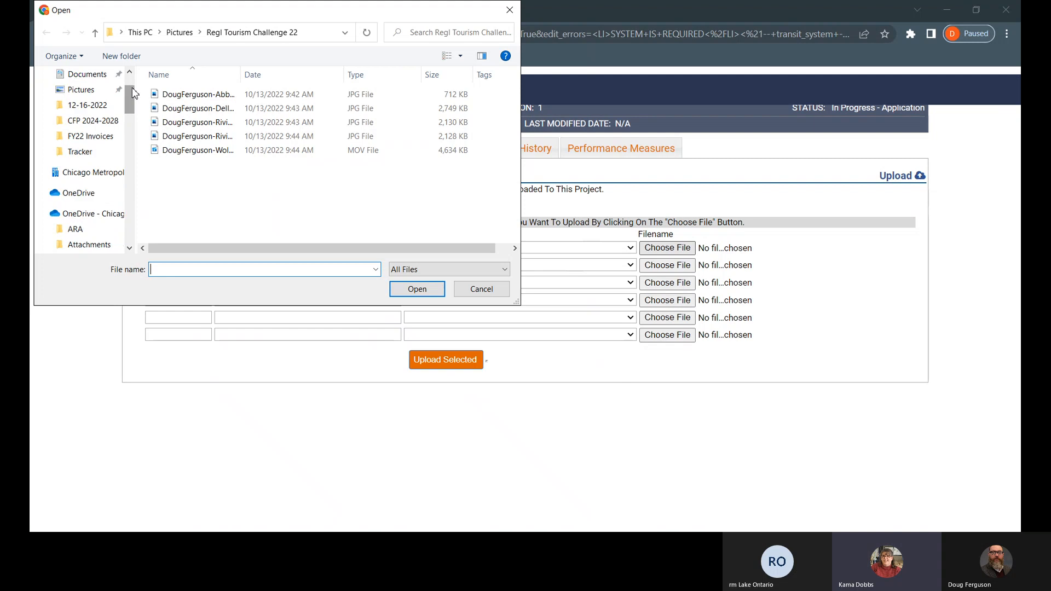
left_click(104, 79)
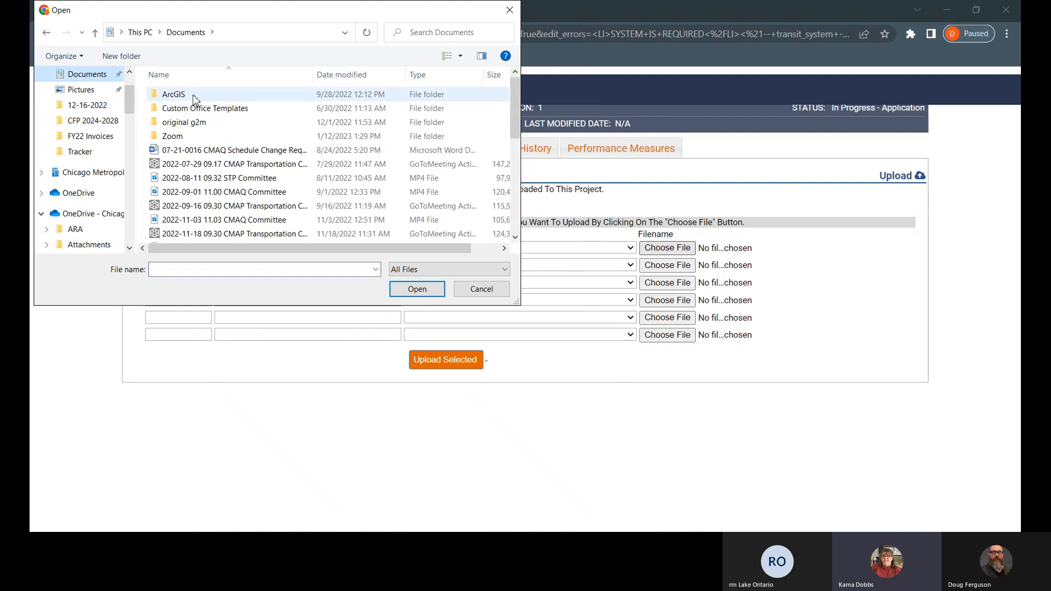
left_click(220, 152)
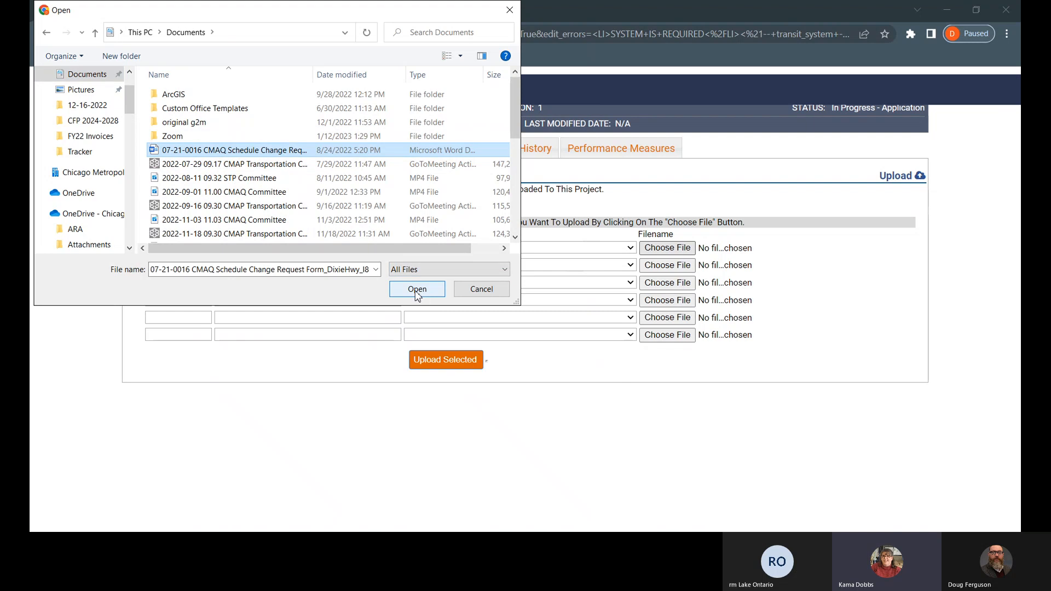
left_click(361, 273)
double_click(362, 272)
left_click(361, 273)
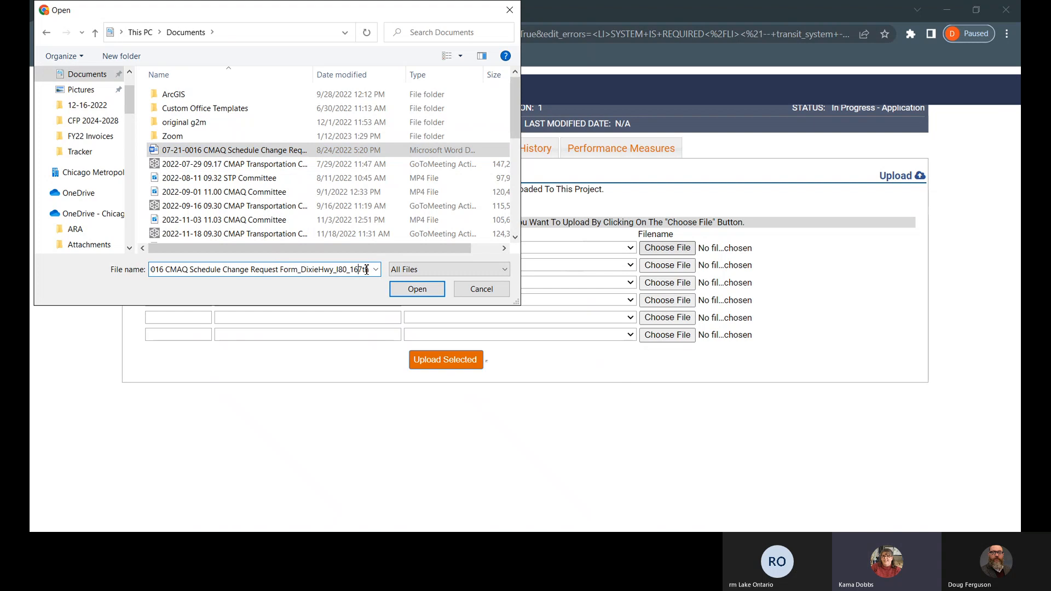
left_click(409, 290)
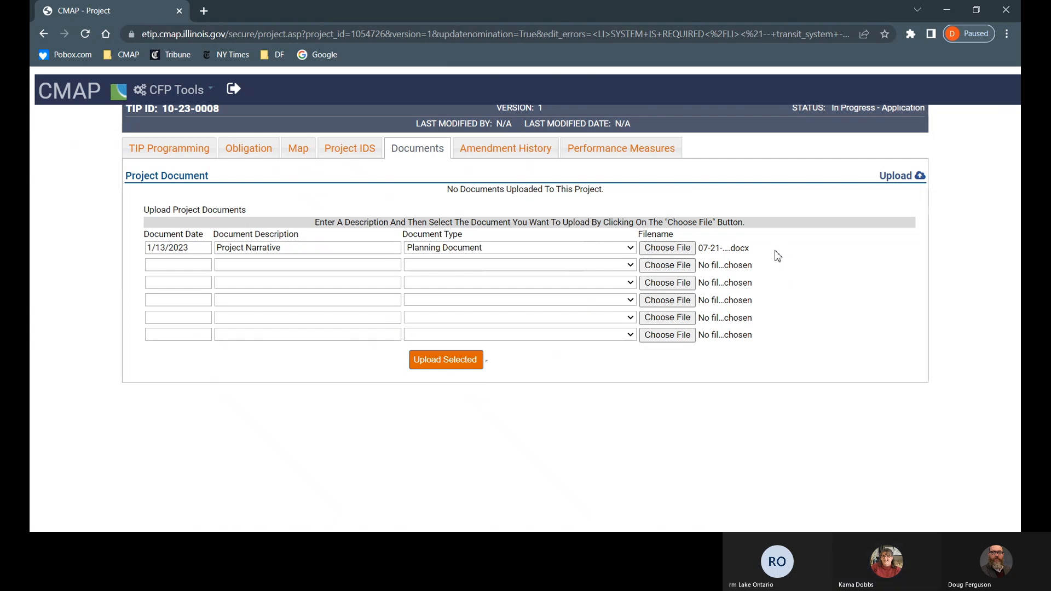
Step: Upload the attached Project Narrative file so it appears at 23KB, dated 1/13/2023
left_click(458, 363)
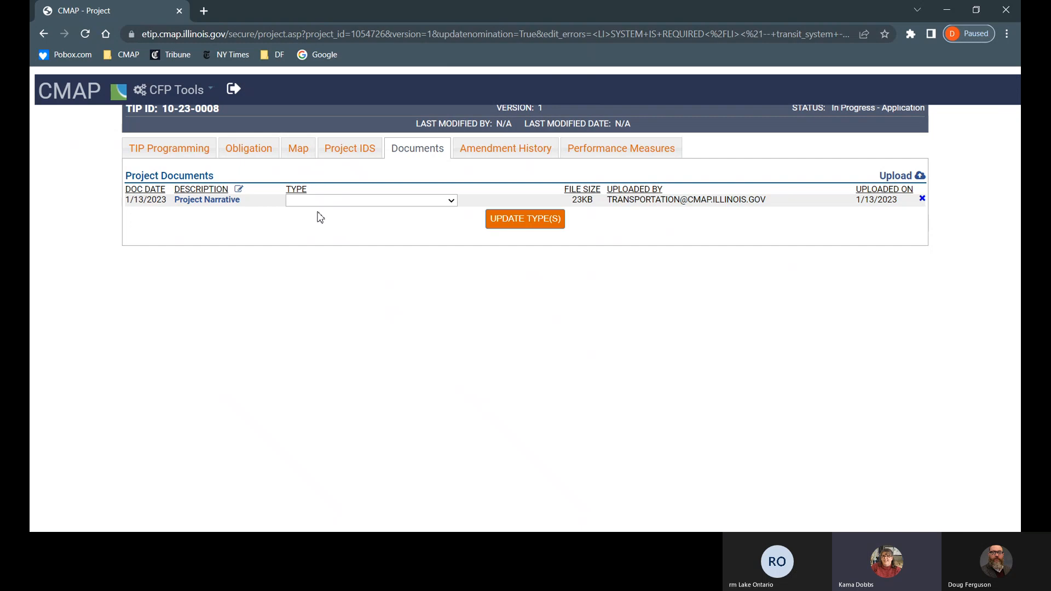
Step: Go back to the TIP Programming form and scroll down to its change reason and narrative
left_click(193, 159)
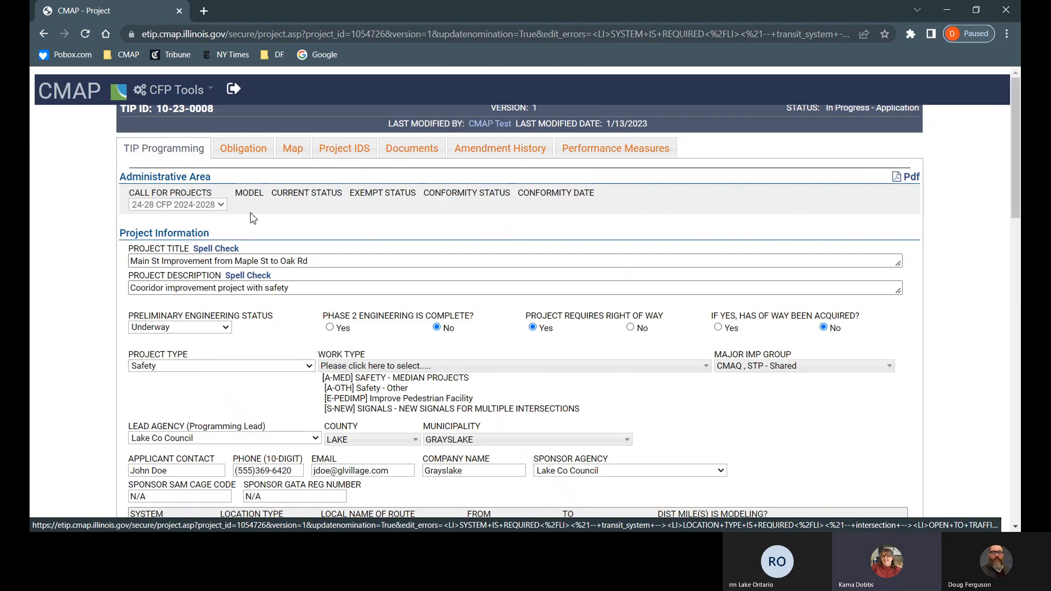
scroll(270, 228, "down", 6)
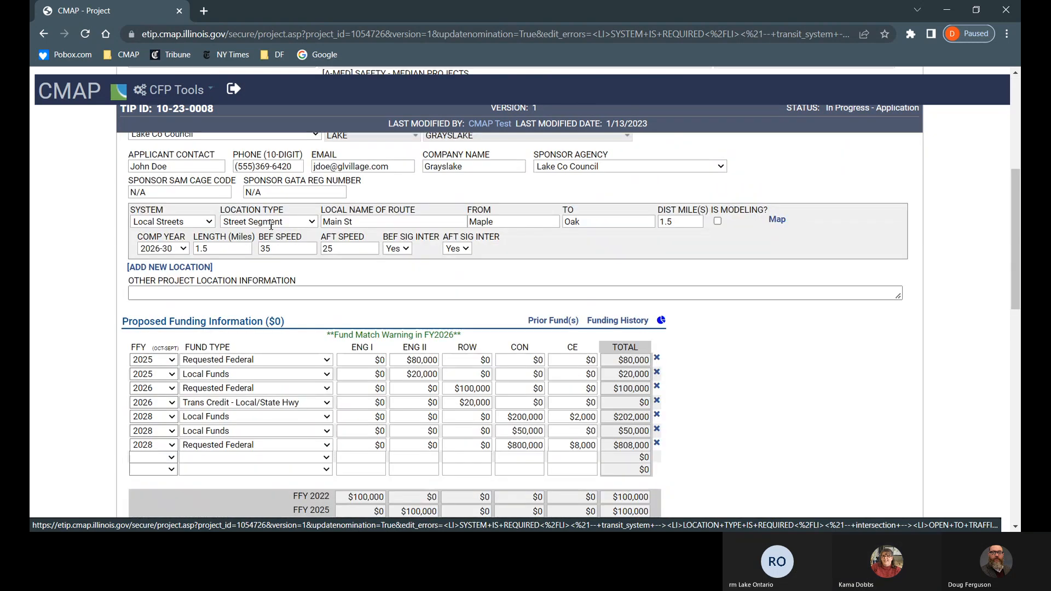
scroll(271, 224, "down", 9)
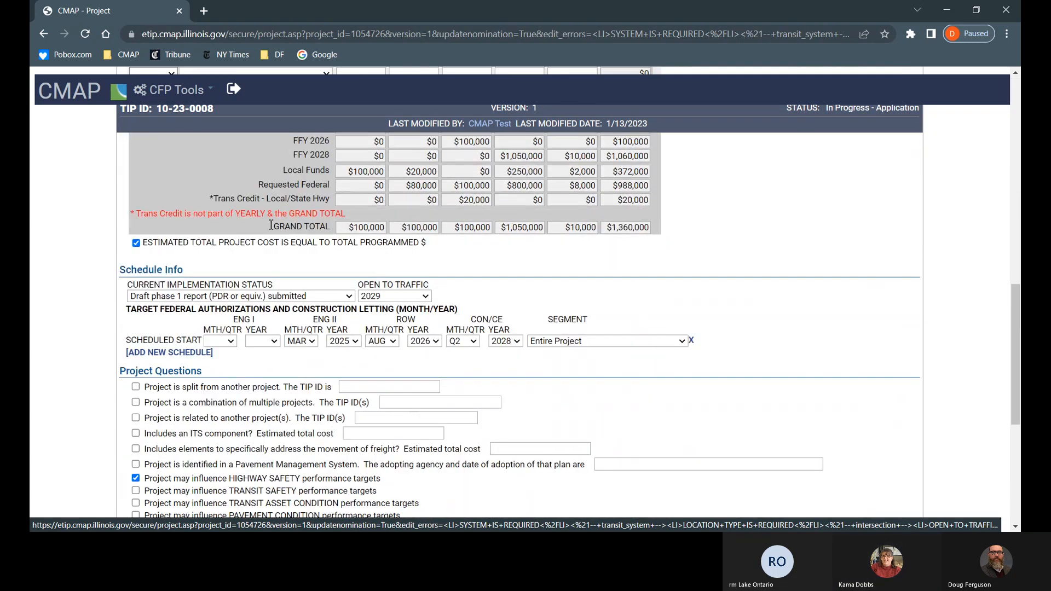
scroll(271, 224, "down", 4)
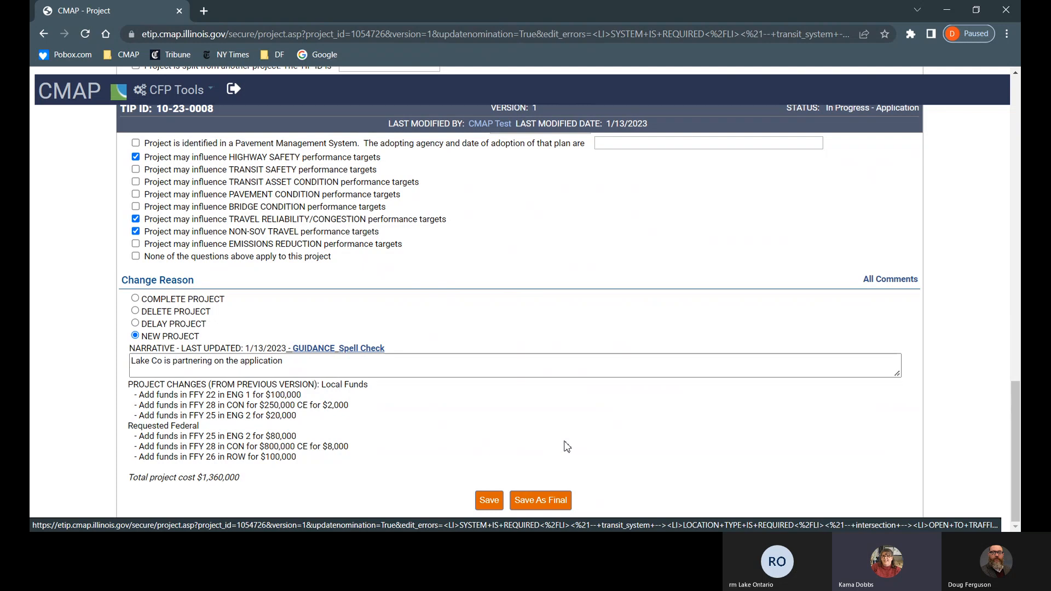
Step: Save project 10-23-0008, then submit it from the form's bottom with Save As Final
left_click(489, 501)
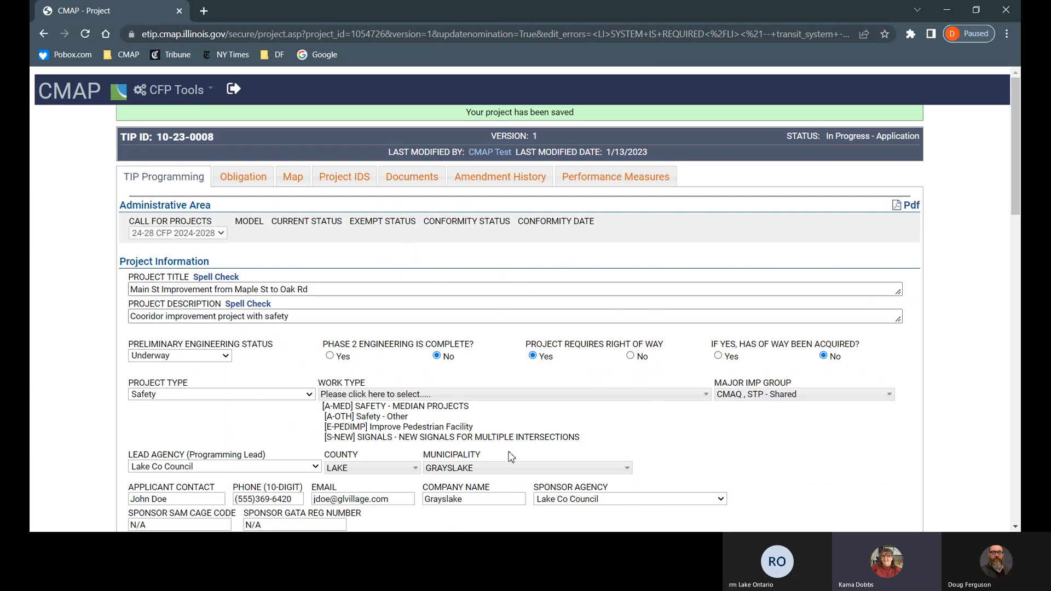
scroll(510, 457, "down", 1)
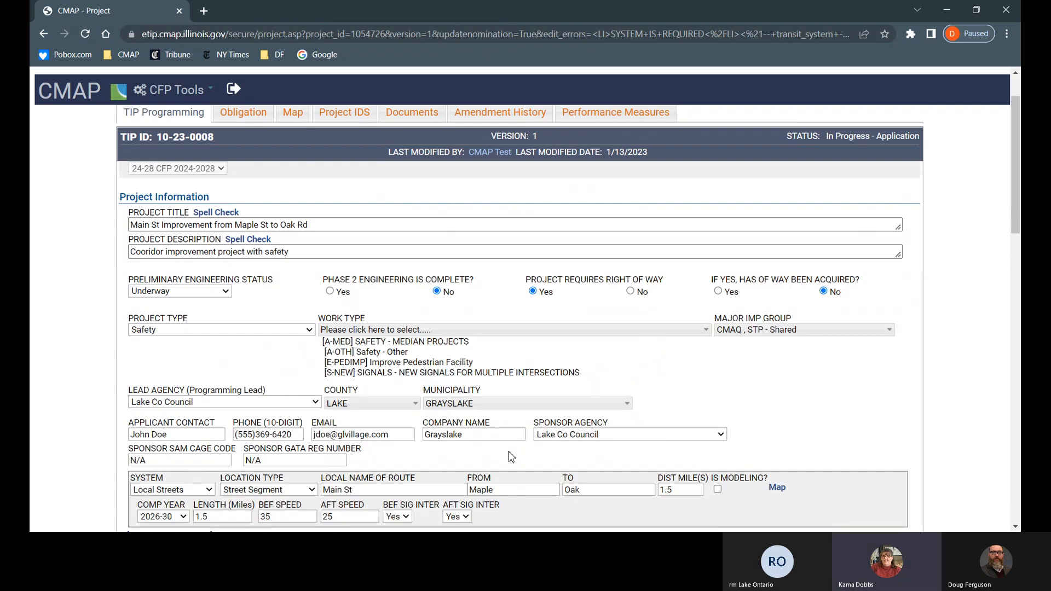
scroll(511, 457, "down", 2)
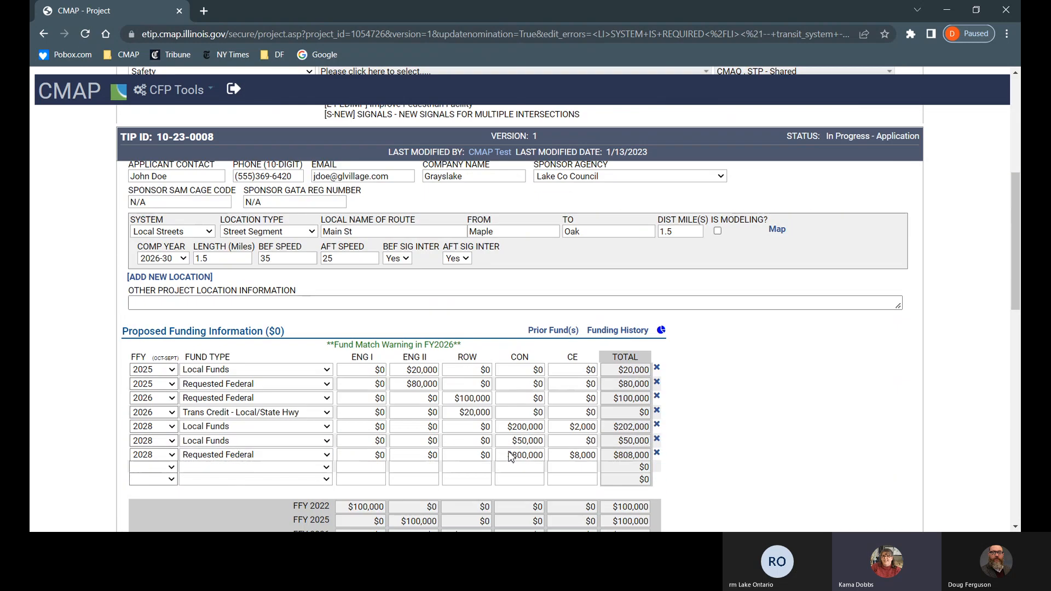
scroll(510, 453, "down", 5)
scroll(510, 452, "down", 10)
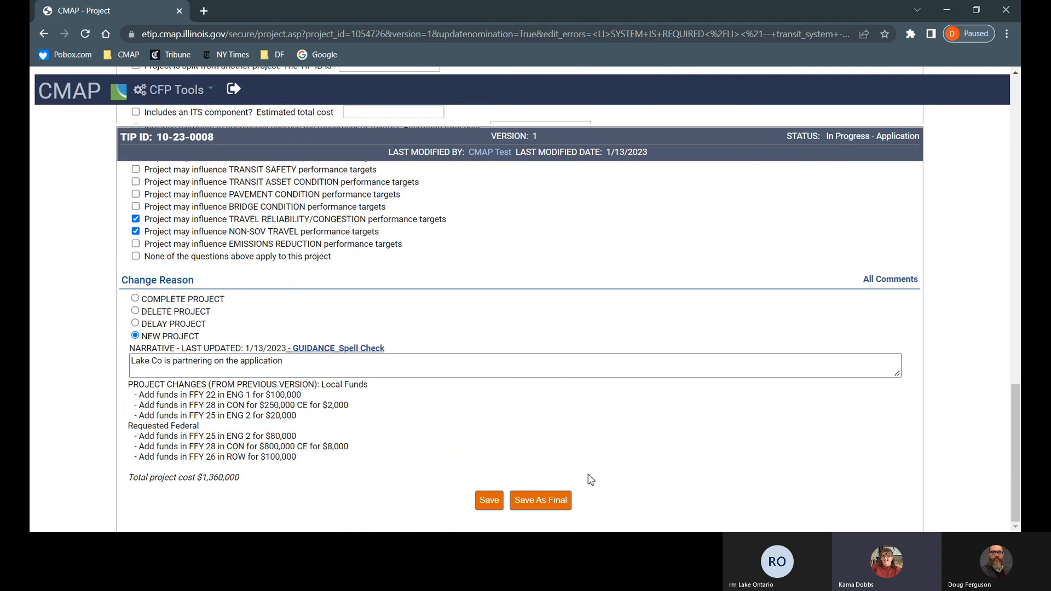
left_click(548, 499)
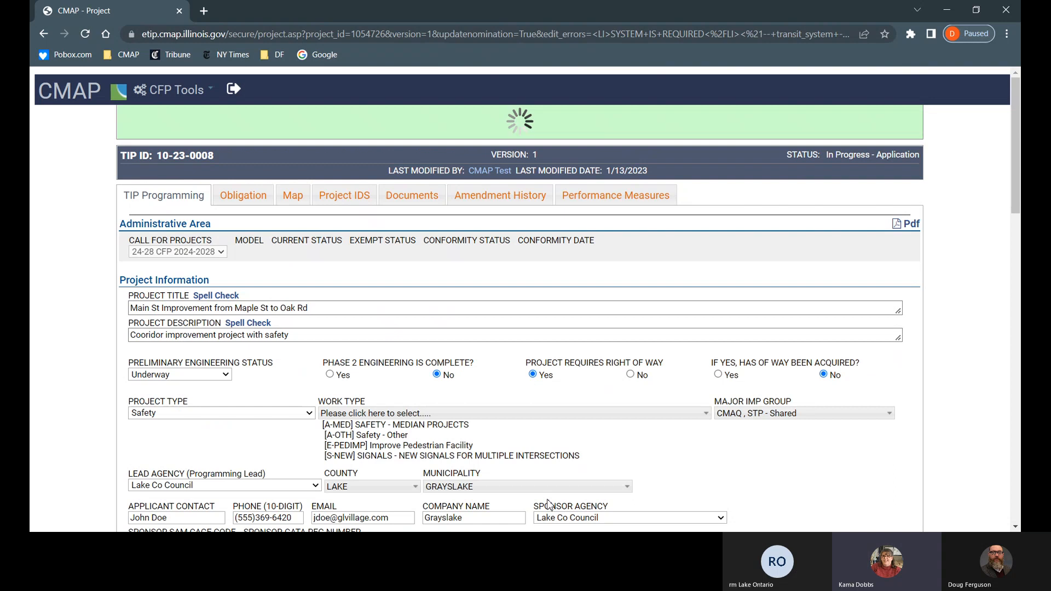